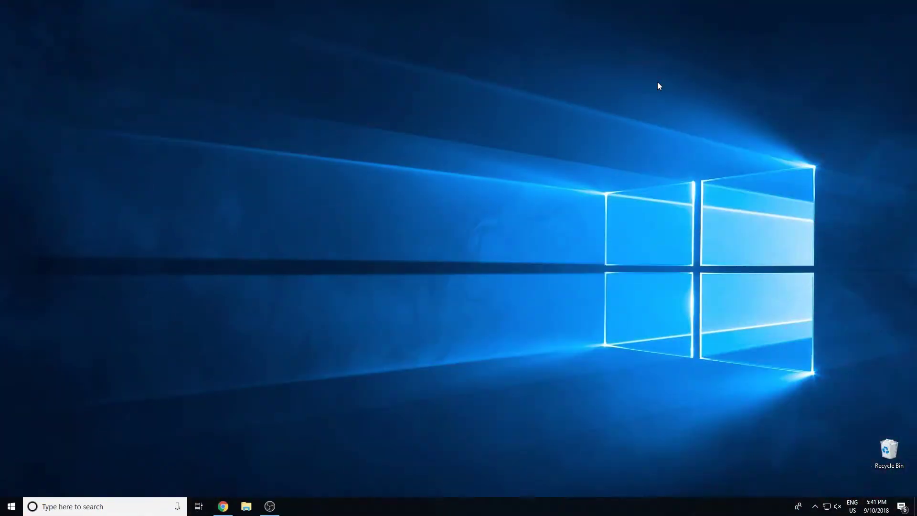
Step: Launch After Effects CC 2018 from the Run box with 'ae' and dismiss the plugin-failure warning
{"action": "key", "text": "super+r"}
{"action": "type", "text": "ae"}
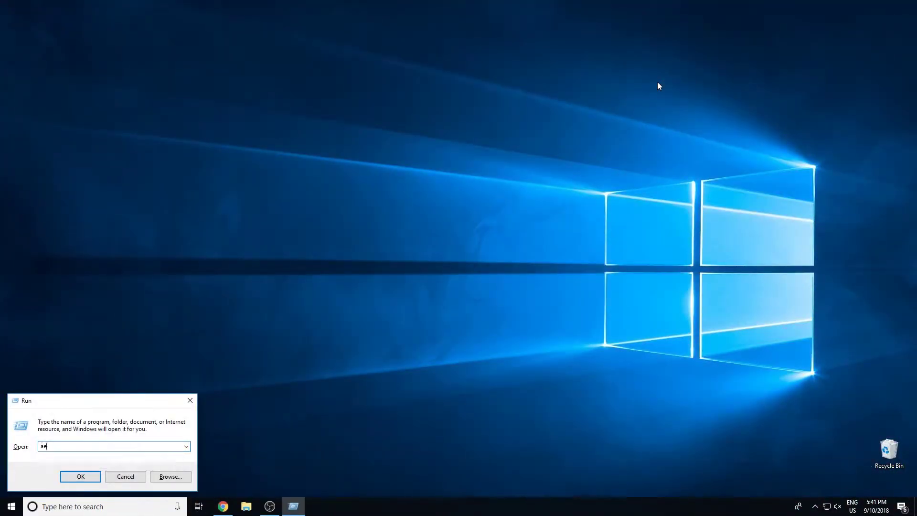
{"action": "key", "text": "Return"}
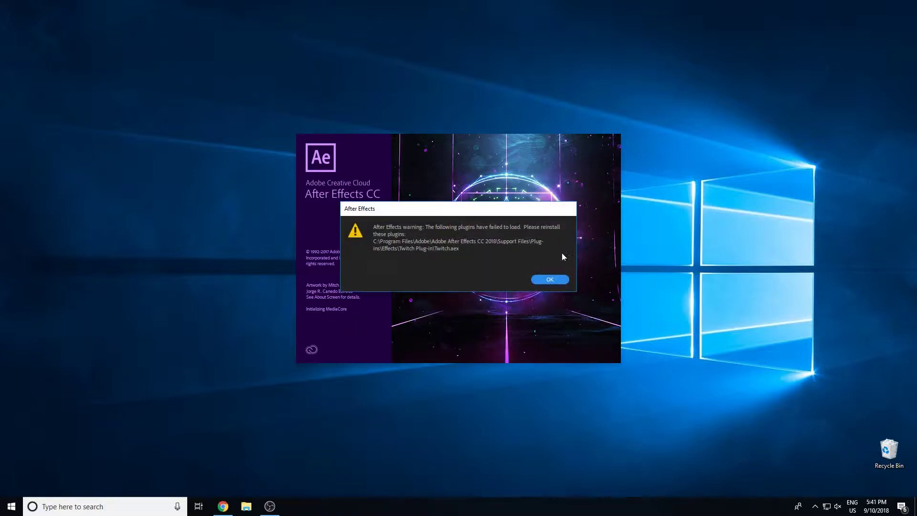
{"action": "left_click", "coordinate": [556, 278]}
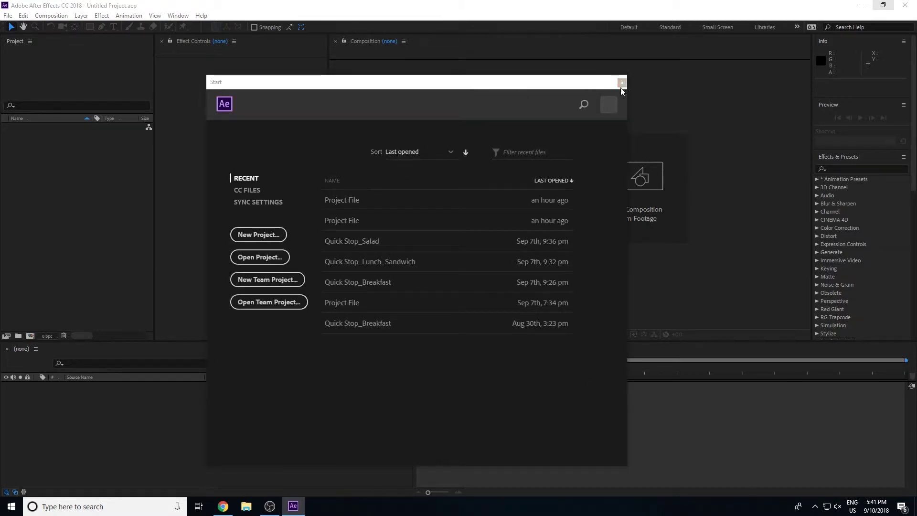
Step: Close the Start screen and expand the Generate category in Effects & Presets
{"action": "left_click", "coordinate": [621, 83]}
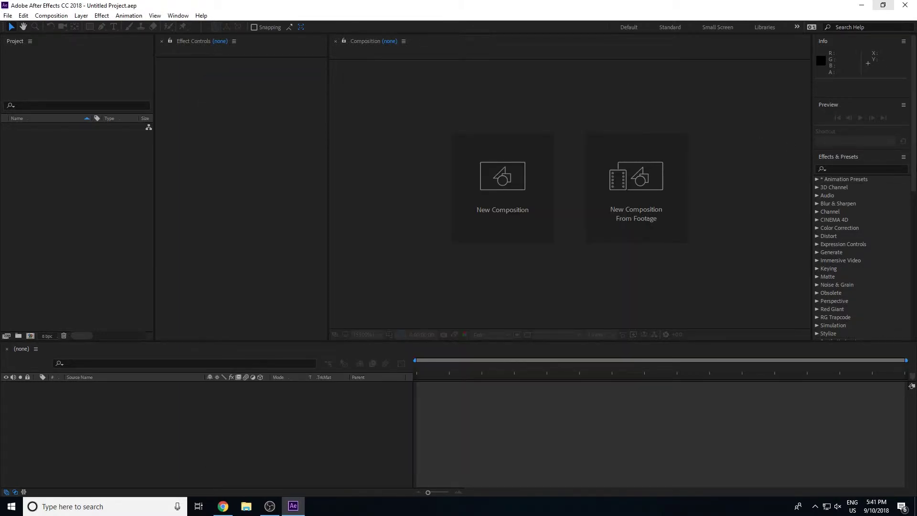
{"action": "scroll", "coordinate": [914, 161], "scroll_direction": "down", "scroll_amount": 1}
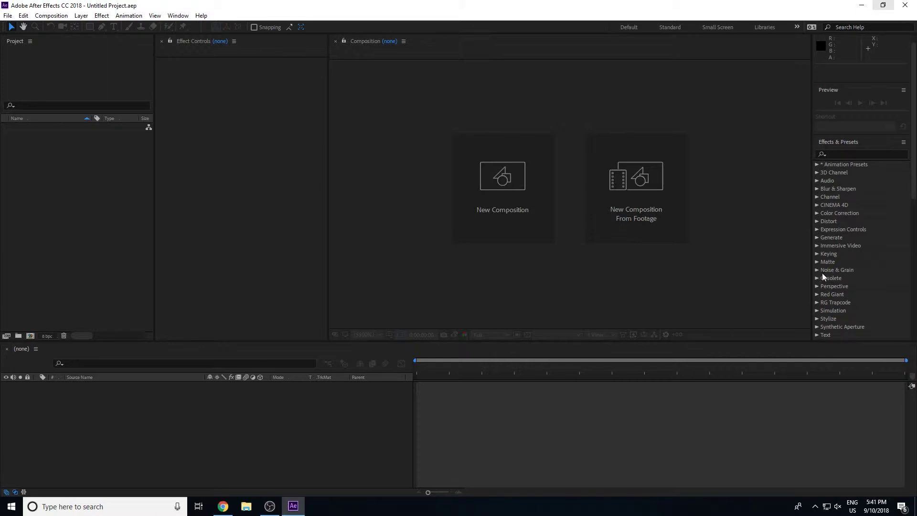
{"action": "left_click", "coordinate": [817, 238]}
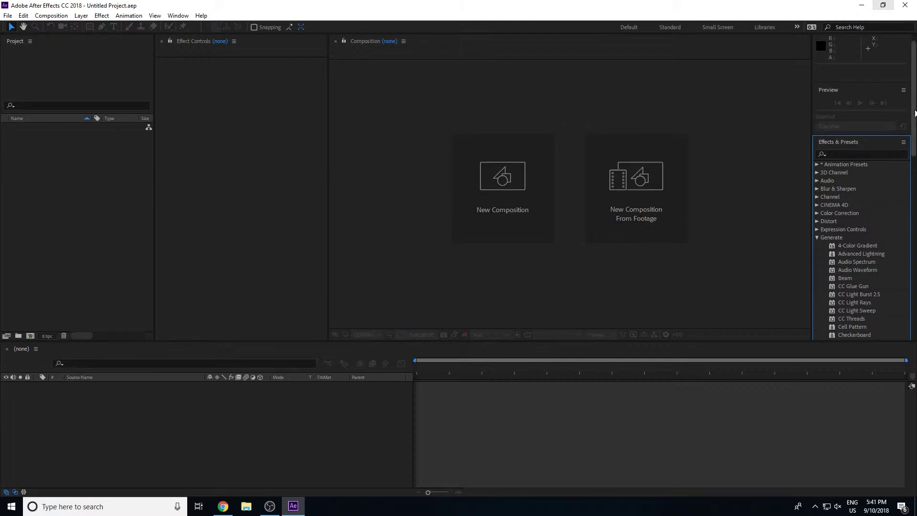
{"action": "scroll", "coordinate": [914, 126], "scroll_direction": "down", "scroll_amount": 3}
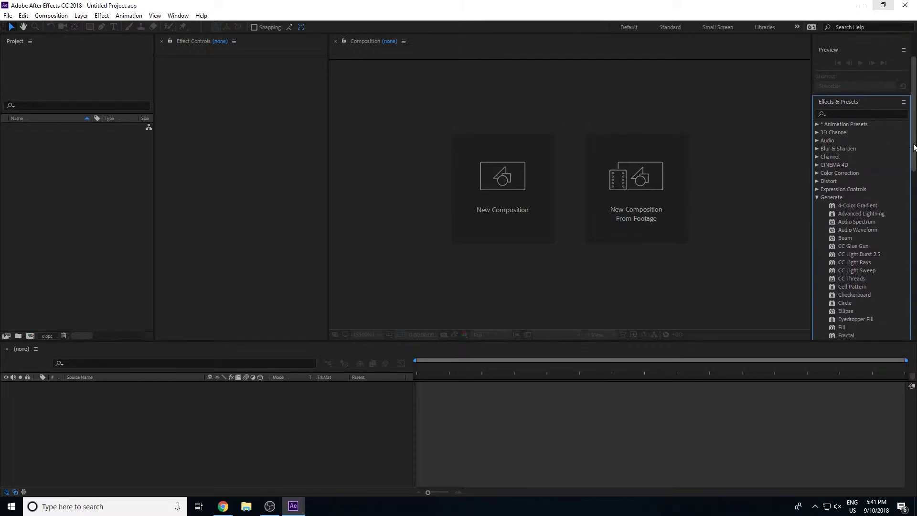
Step: Import the Warriyo song MP3 into the Project panel
{"action": "left_click", "coordinate": [331, 205]}
{"action": "double_click", "coordinate": [82, 213]}
{"action": "double_click", "coordinate": [114, 87]}
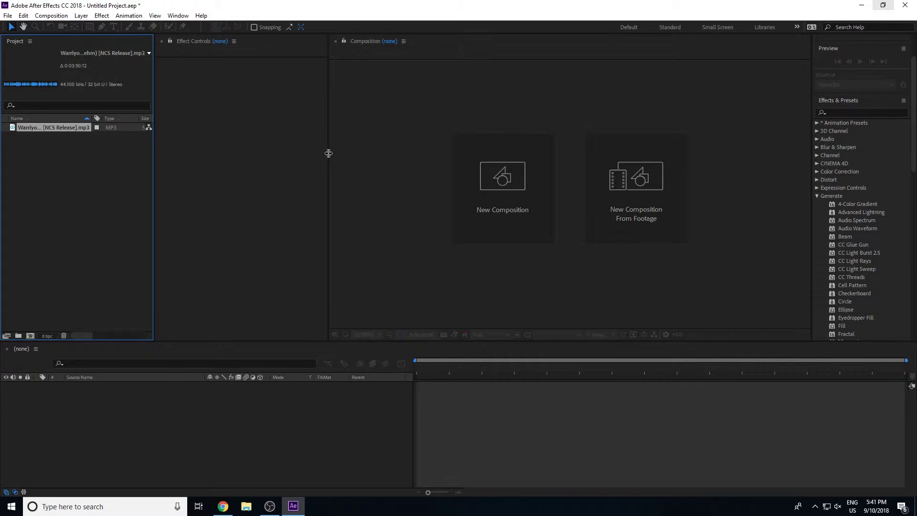
Step: Create a default 1920×1080 composition, Comp 1, and add the Warriyo MP3 to its timeline
{"action": "left_click_drag", "start_coordinate": [328, 153], "coordinate": [310, 153]}
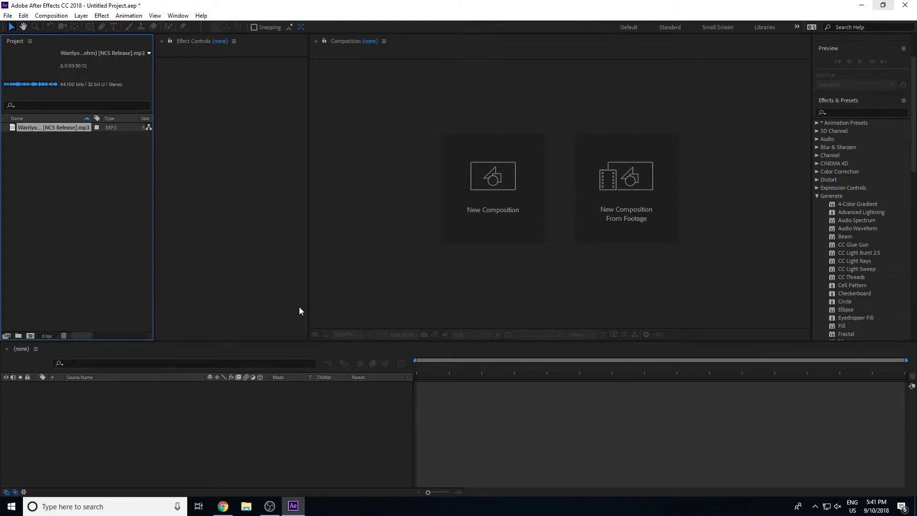
{"action": "left_click", "coordinate": [86, 198]}
{"action": "left_click", "coordinate": [434, 193]}
{"action": "left_click", "coordinate": [492, 188]}
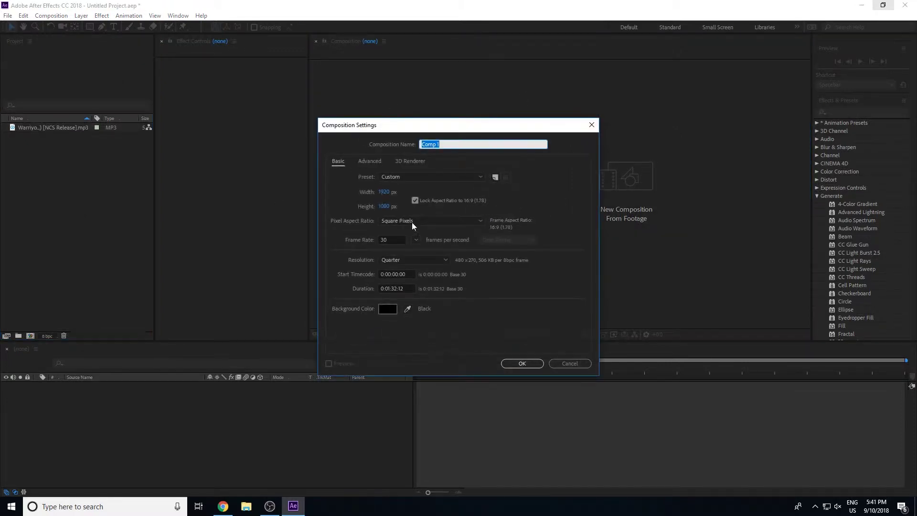
{"action": "left_click", "coordinate": [521, 363]}
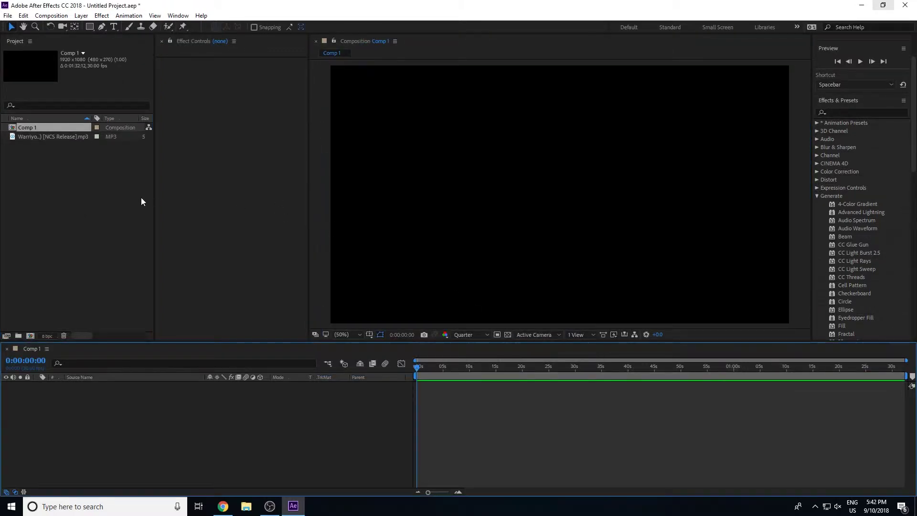
{"action": "left_click_drag", "start_coordinate": [55, 137], "coordinate": [127, 397]}
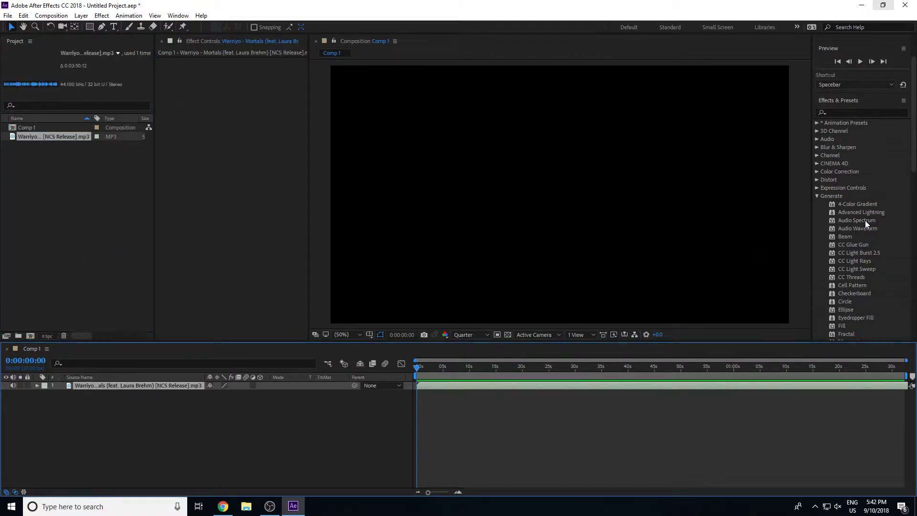
{"action": "scroll", "coordinate": [877, 190], "scroll_direction": "down", "scroll_amount": 1}
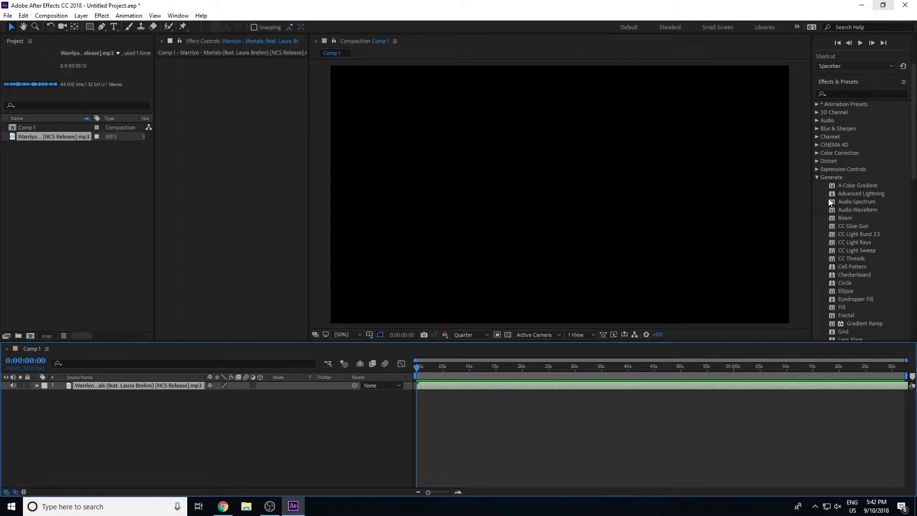
Step: Add a new dark gray solid layer to Comp 1 and name it Spectrum
{"action": "right_click", "coordinate": [311, 395]}
{"action": "mouse_move", "coordinate": [389, 291]}
{"action": "left_click", "coordinate": [471, 314]}
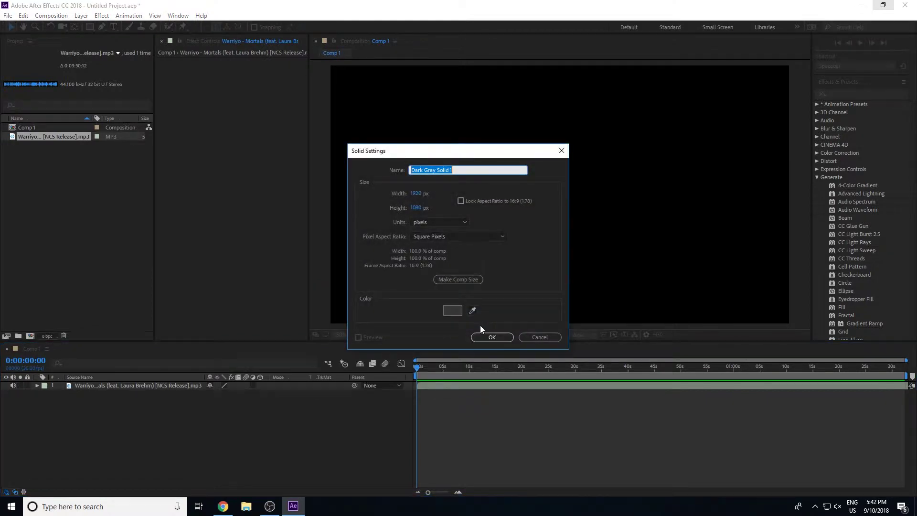
{"action": "left_click", "coordinate": [492, 337]}
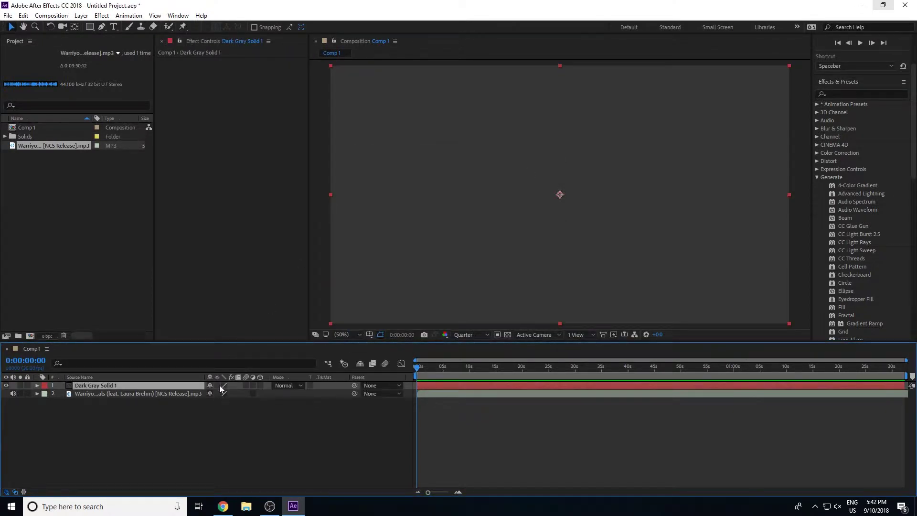
{"action": "key", "text": "Return"}
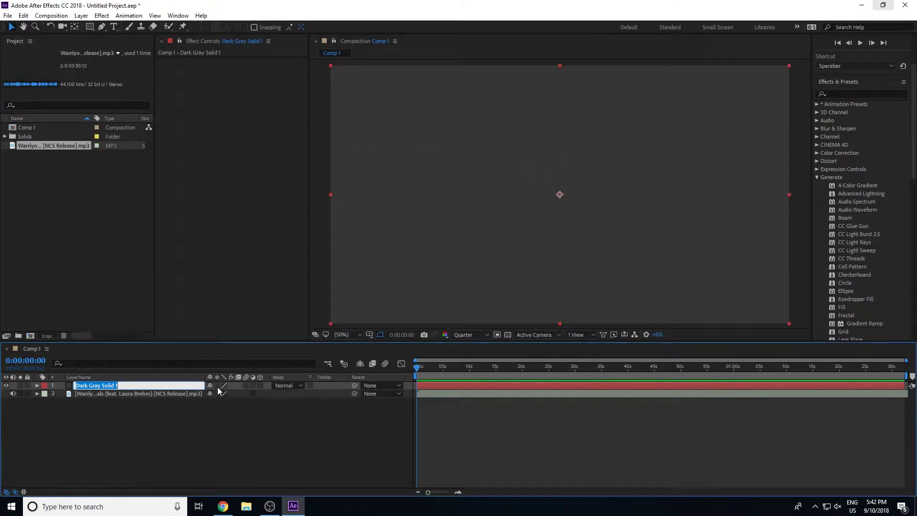
{"action": "type", "text": "Spectrum"}
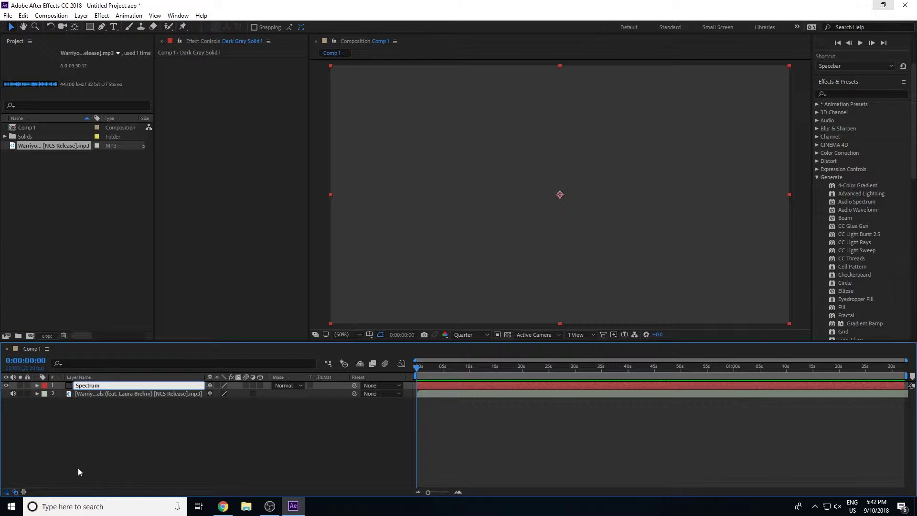
{"action": "left_click", "coordinate": [78, 468]}
Step: Apply the Audio Spectrum effect to the Spectrum layer
{"action": "left_click", "coordinate": [87, 385]}
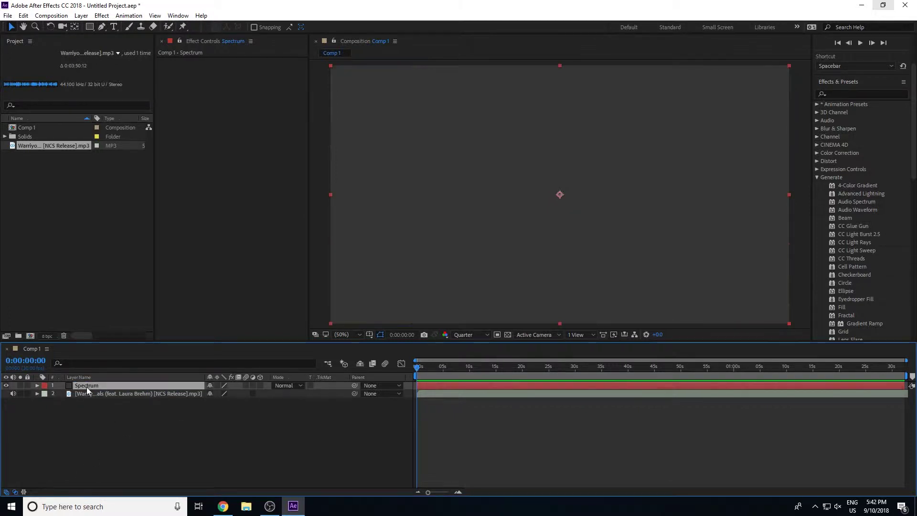
{"action": "left_click", "coordinate": [864, 202]}
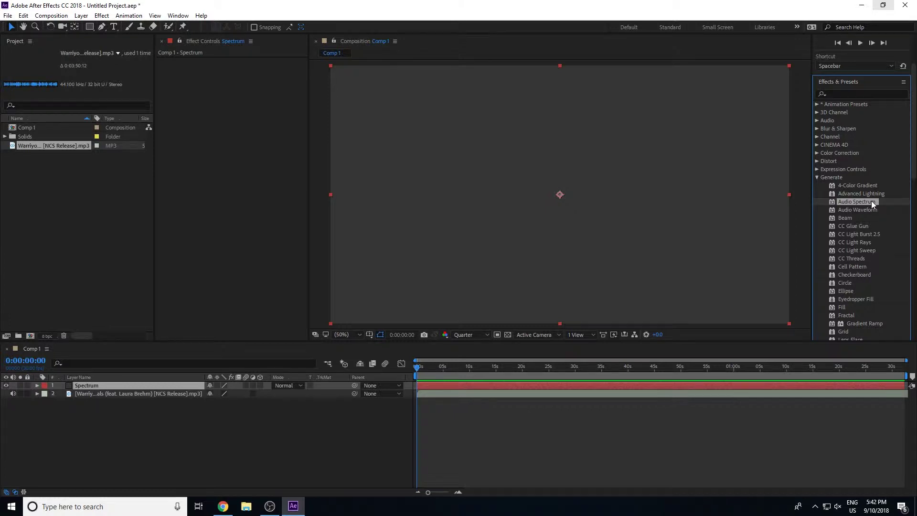
{"action": "left_click_drag", "start_coordinate": [871, 200], "coordinate": [645, 200]}
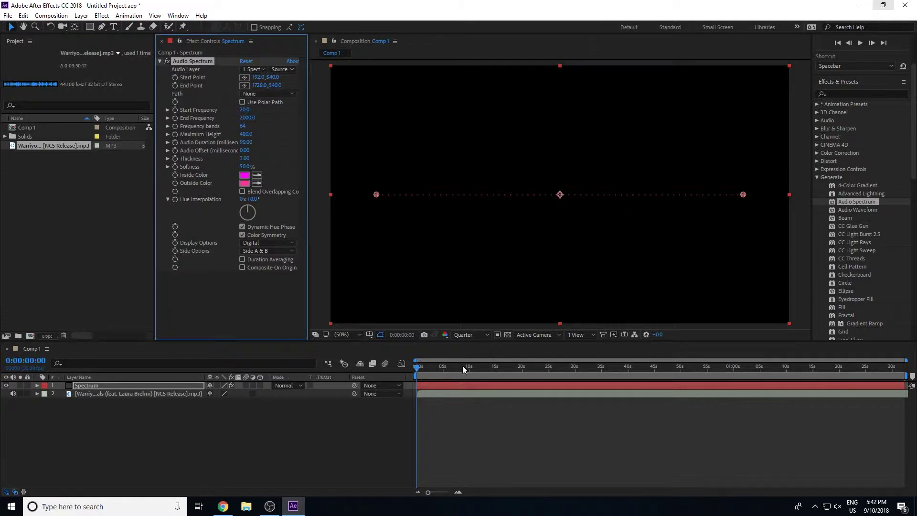
Step: Set Audio Spectrum's Audio Layer to the Warriyo MP3 and preview the reacting bars
{"action": "key", "text": "space"}
{"action": "key", "text": "space"}
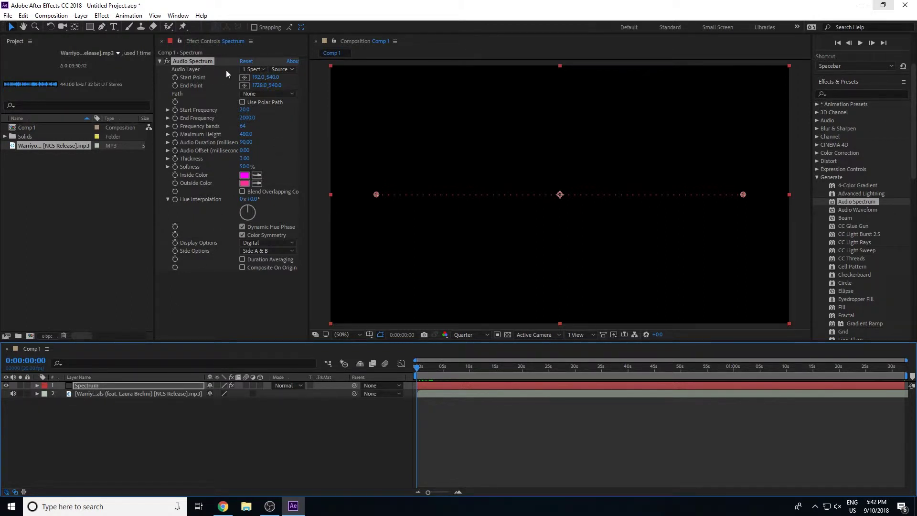
{"action": "left_click", "coordinate": [253, 70]}
{"action": "left_click", "coordinate": [263, 104]}
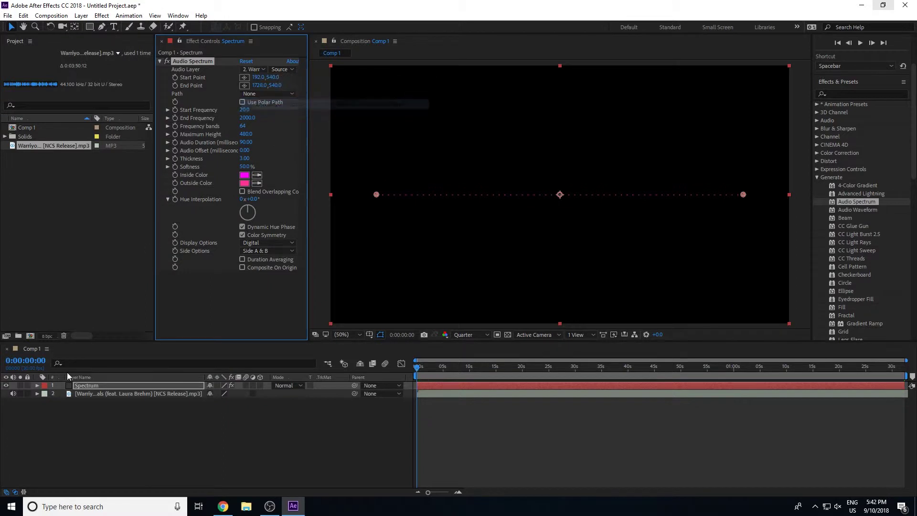
{"action": "left_click", "coordinate": [205, 419]}
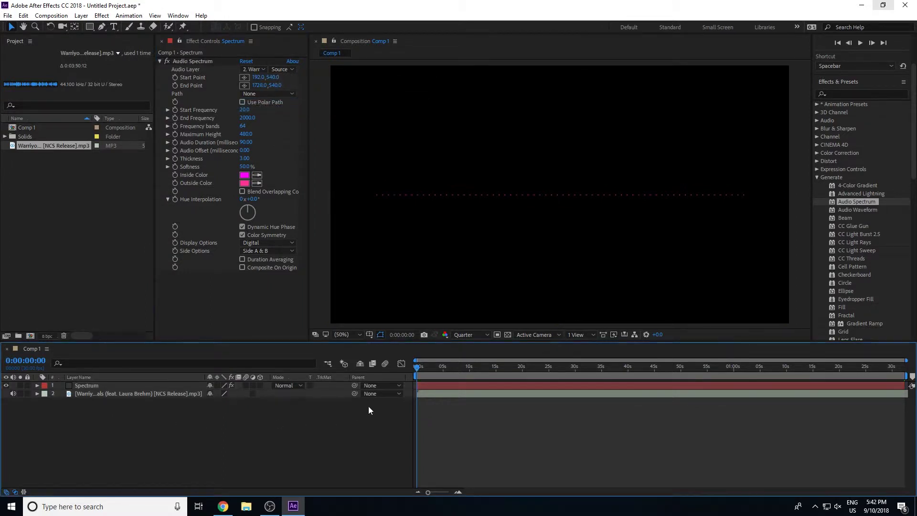
{"action": "key", "text": "space"}
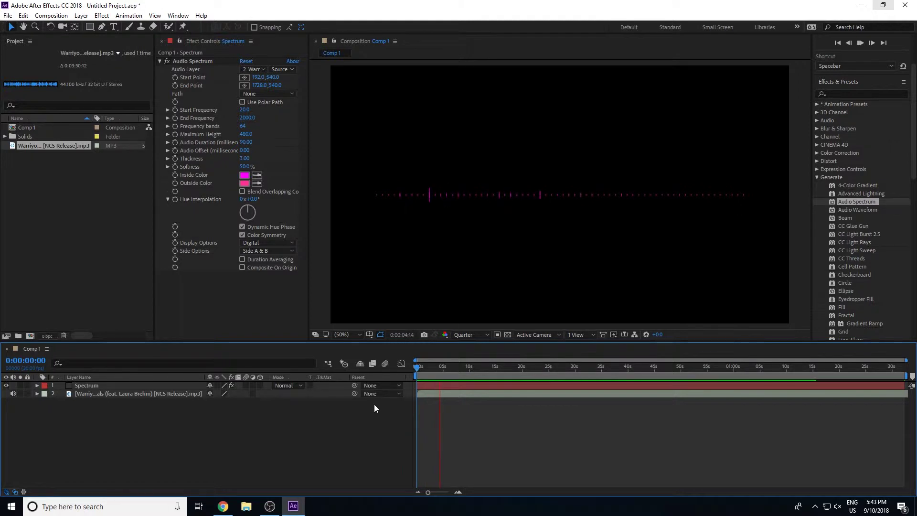
{"action": "key", "text": "space"}
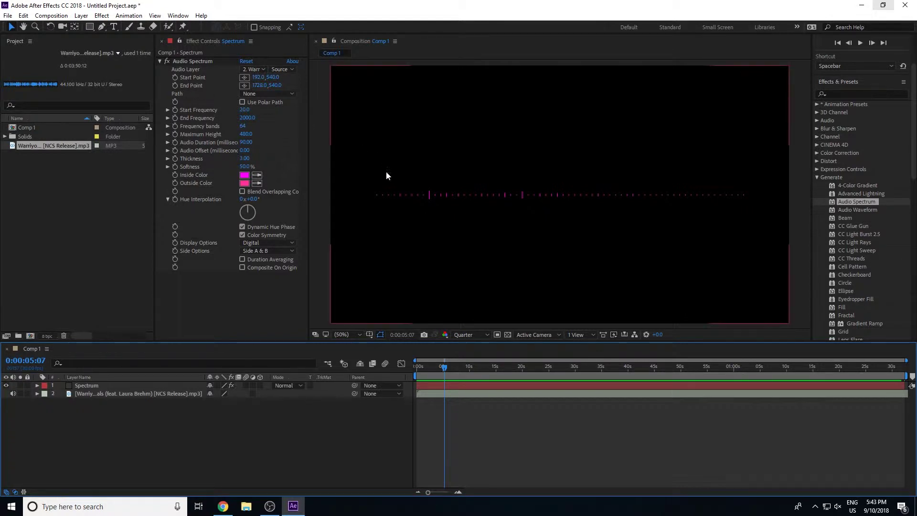
{"action": "left_click", "coordinate": [191, 61]}
{"action": "left_click", "coordinate": [201, 61]}
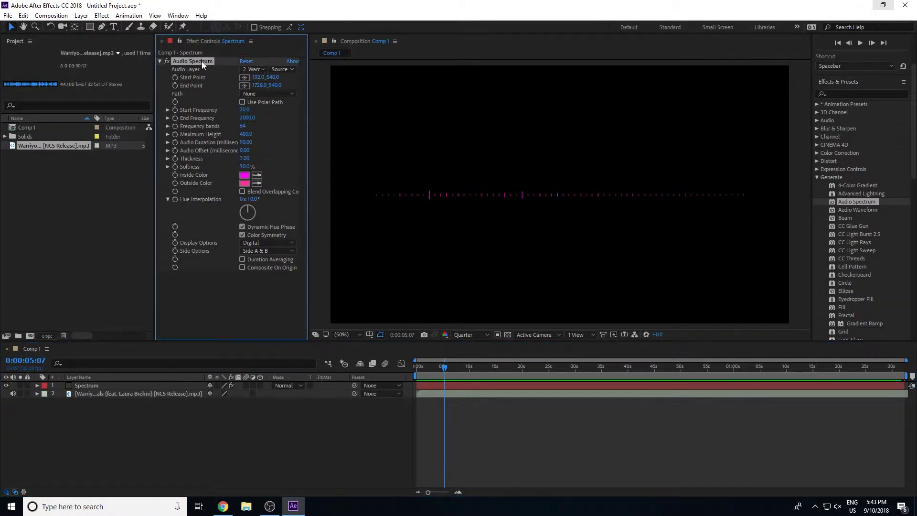
{"action": "left_click_drag", "start_coordinate": [376, 195], "coordinate": [431, 125]}
{"action": "mouse_move", "coordinate": [743, 194]}
{"action": "left_mouse_down"}
{"action": "mouse_move", "coordinate": [705, 216]}
{"action": "mouse_move", "coordinate": [540, 262]}
{"action": "left_mouse_up"}
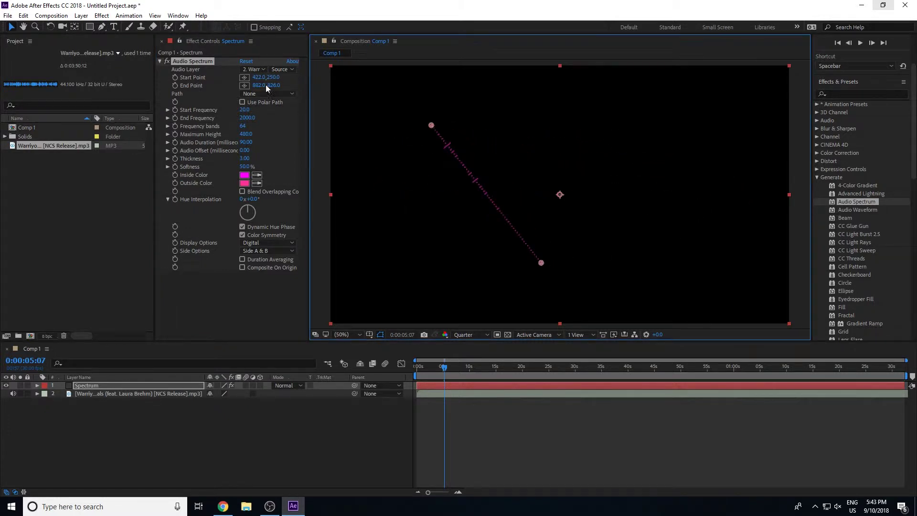
{"action": "left_click_drag", "start_coordinate": [258, 77], "coordinate": [307, 88]}
{"action": "key", "text": "ctrl+z"}
{"action": "key", "text": "ctrl+z"}
{"action": "key", "text": "ctrl+z"}
{"action": "key", "text": "ctrl+z"}
{"action": "key", "text": "ctrl+z"}
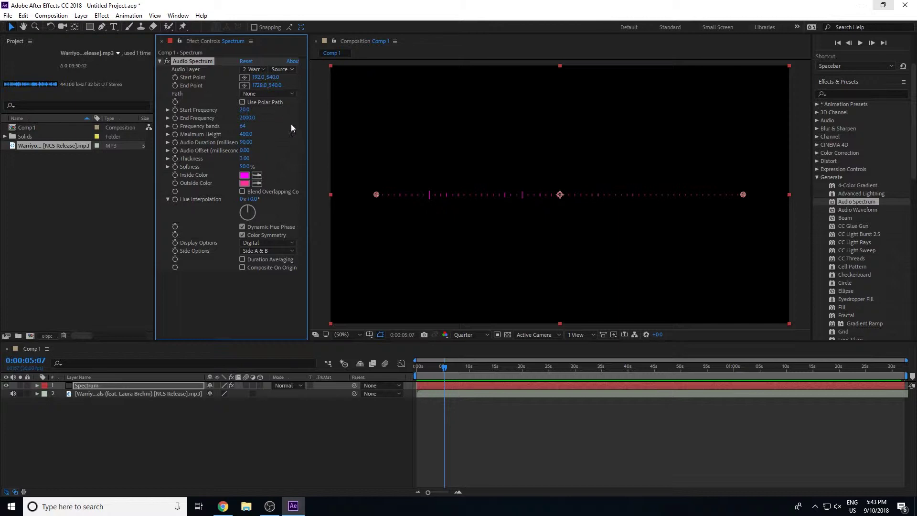
{"action": "left_click_drag", "start_coordinate": [453, 371], "coordinate": [509, 370]}
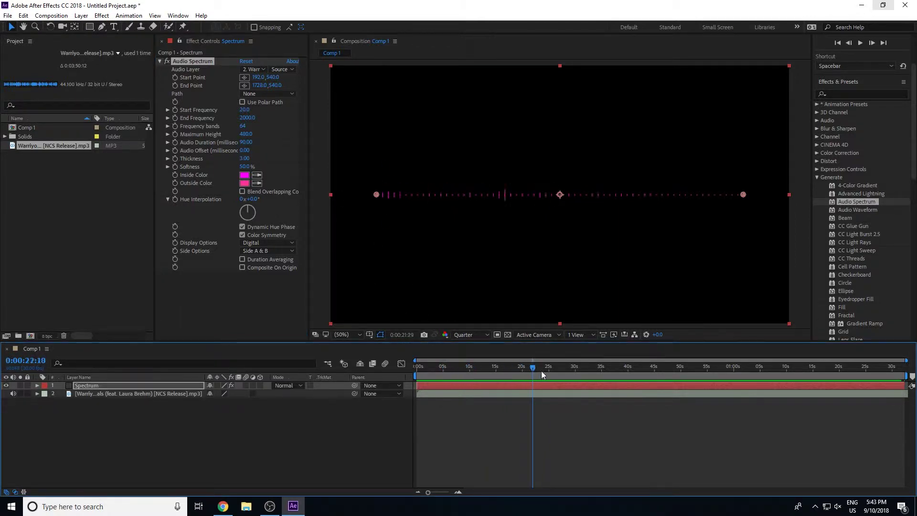
{"action": "left_click_drag", "start_coordinate": [509, 370], "coordinate": [543, 370]}
{"action": "left_click", "coordinate": [154, 405]}
{"action": "left_click", "coordinate": [127, 387]}
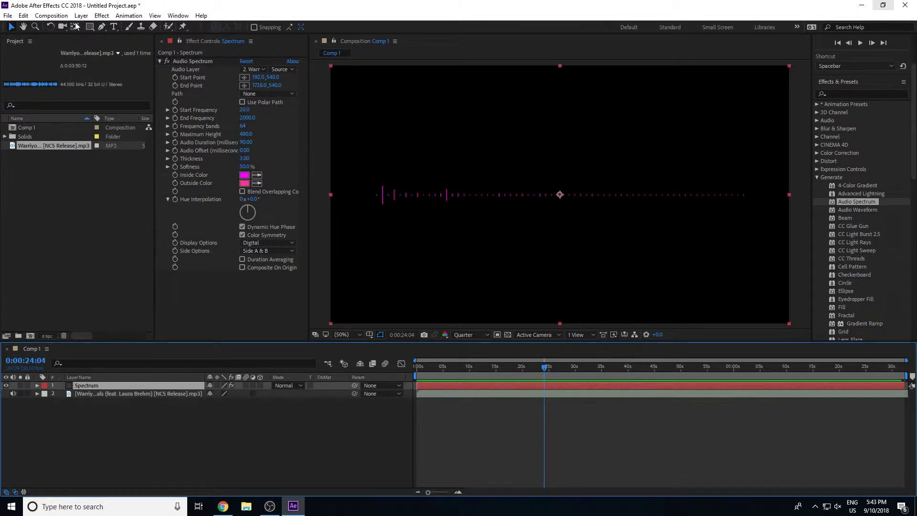
{"action": "left_click", "coordinate": [102, 26]}
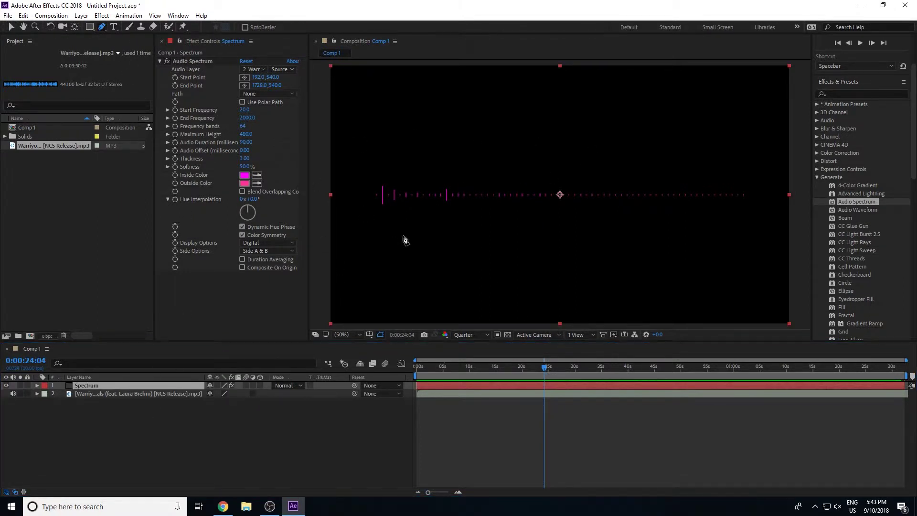
{"action": "left_click", "coordinate": [368, 223]}
{"action": "left_click_drag", "start_coordinate": [389, 278], "coordinate": [428, 260]}
{"action": "left_click", "coordinate": [424, 150]}
{"action": "mouse_move", "coordinate": [493, 130]}
{"action": "left_mouse_down"}
{"action": "mouse_move", "coordinate": [511, 167]}
{"action": "mouse_move", "coordinate": [586, 196]}
{"action": "left_mouse_up"}
{"action": "left_click", "coordinate": [620, 232]}
{"action": "left_click_drag", "start_coordinate": [619, 233], "coordinate": [652, 149]}
{"action": "mouse_move", "coordinate": [637, 113]}
{"action": "left_mouse_down"}
{"action": "mouse_move", "coordinate": [554, 89]}
{"action": "mouse_move", "coordinate": [720, 113]}
{"action": "left_mouse_up"}
{"action": "left_click_drag", "start_coordinate": [712, 253], "coordinate": [762, 219]}
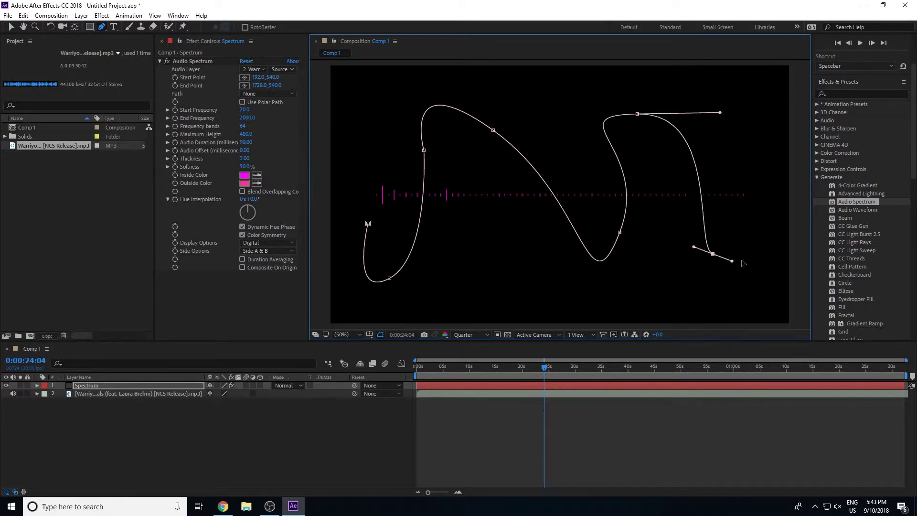
{"action": "left_click", "coordinate": [12, 27]}
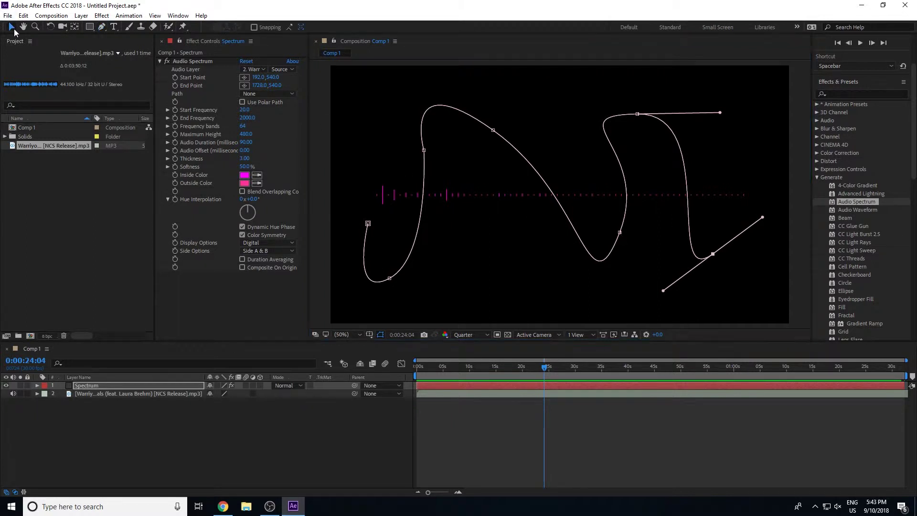
{"action": "left_click", "coordinate": [127, 403]}
{"action": "left_click", "coordinate": [117, 384]}
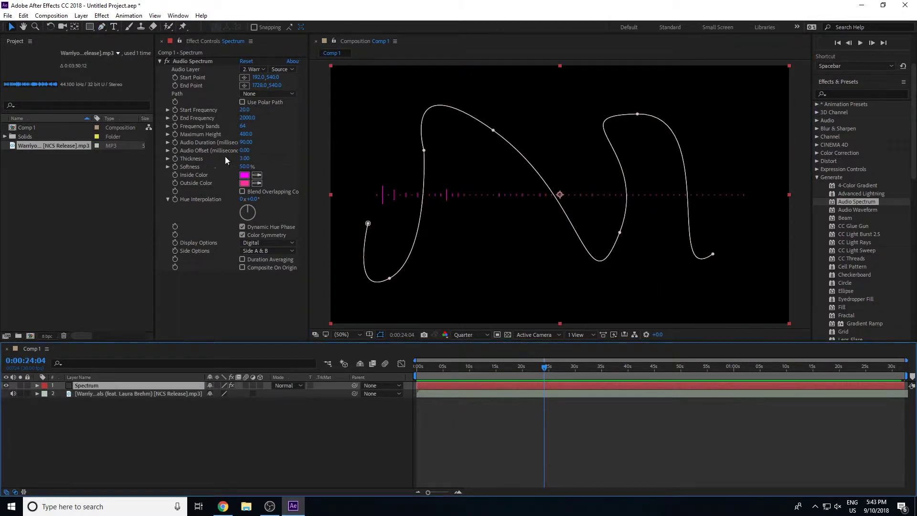
{"action": "left_click", "coordinate": [253, 94]}
{"action": "left_click", "coordinate": [253, 110]}
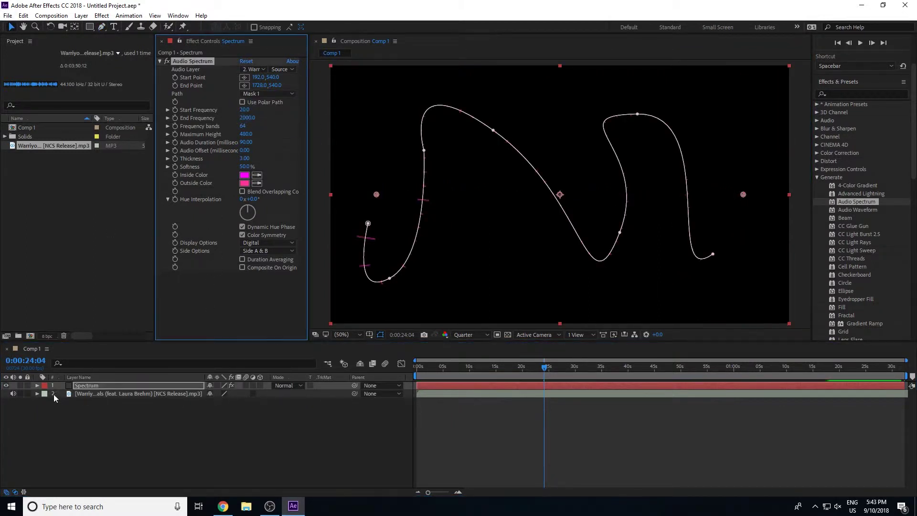
{"action": "left_click", "coordinate": [37, 385]}
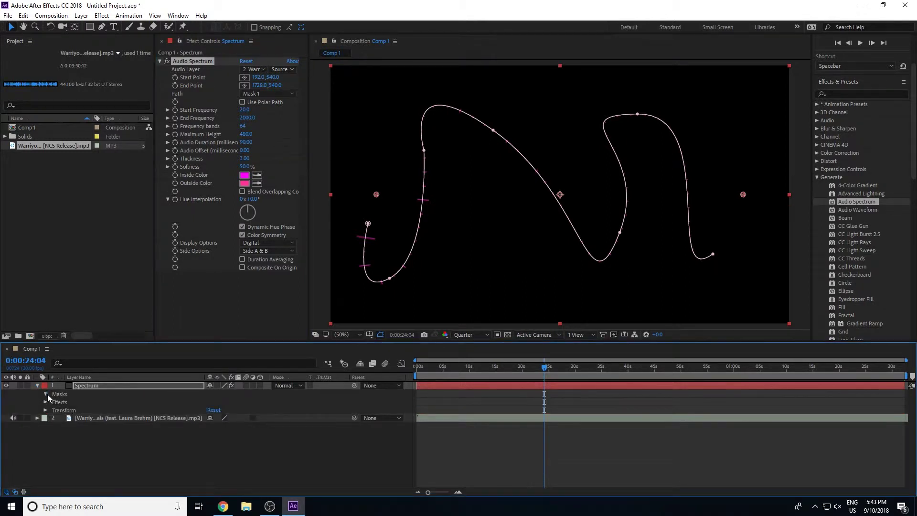
{"action": "left_click", "coordinate": [46, 394]}
{"action": "left_click", "coordinate": [37, 385]}
{"action": "left_click", "coordinate": [197, 411]}
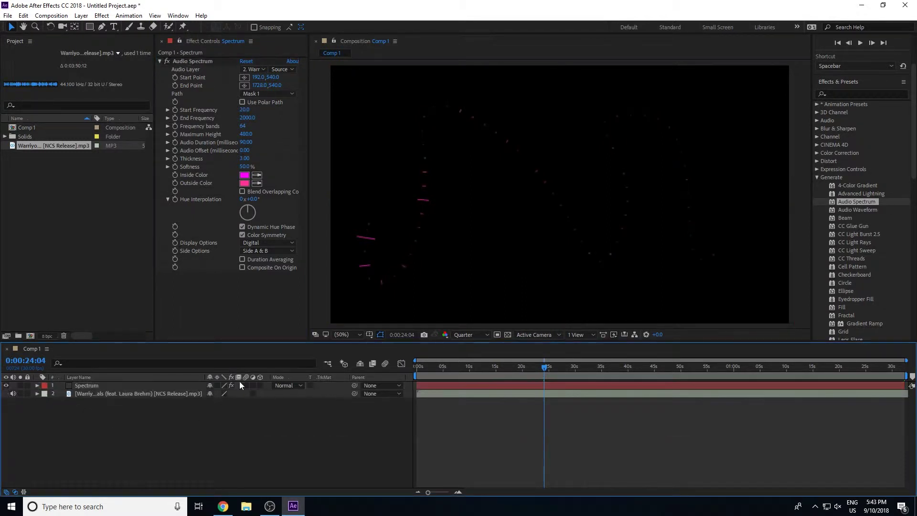
{"action": "mouse_move", "coordinate": [498, 369]}
{"action": "left_mouse_down"}
{"action": "mouse_move", "coordinate": [550, 366]}
{"action": "mouse_move", "coordinate": [509, 368]}
{"action": "left_mouse_up"}
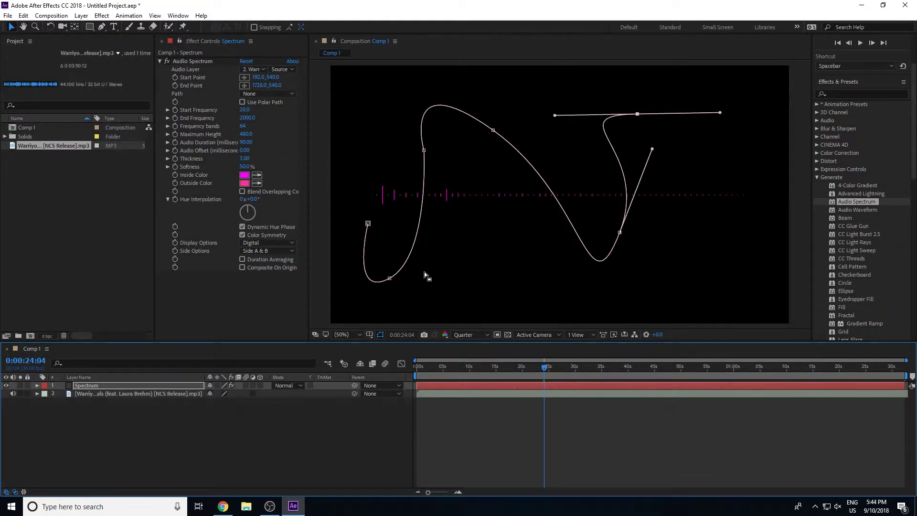
{"action": "left_click", "coordinate": [38, 386]}
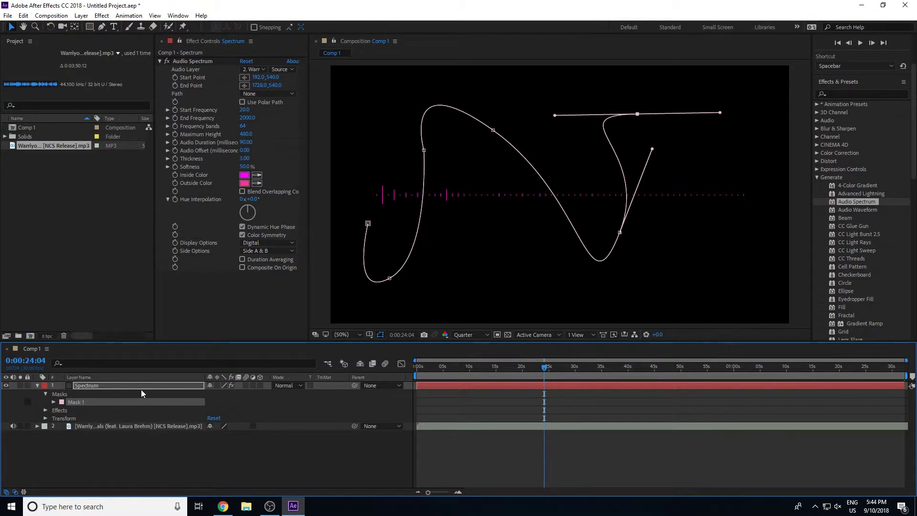
{"action": "key", "text": "ctrl+z"}
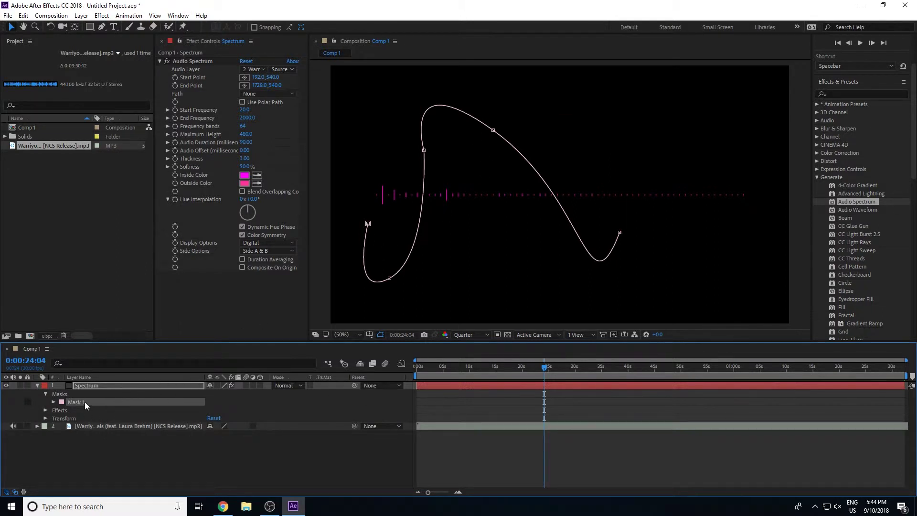
{"action": "left_click", "coordinate": [84, 402]}
{"action": "key", "text": "Delete"}
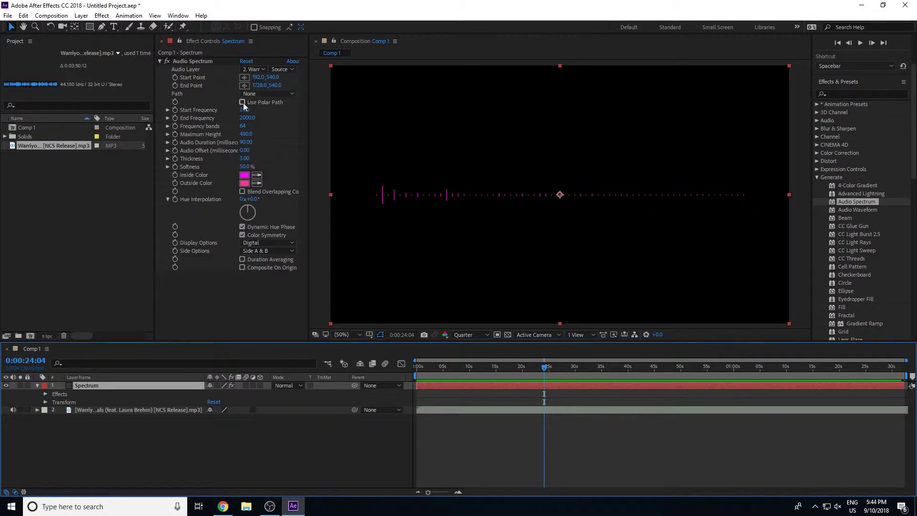
{"action": "left_click", "coordinate": [242, 102]}
{"action": "left_click_drag", "start_coordinate": [376, 198], "coordinate": [522, 239]}
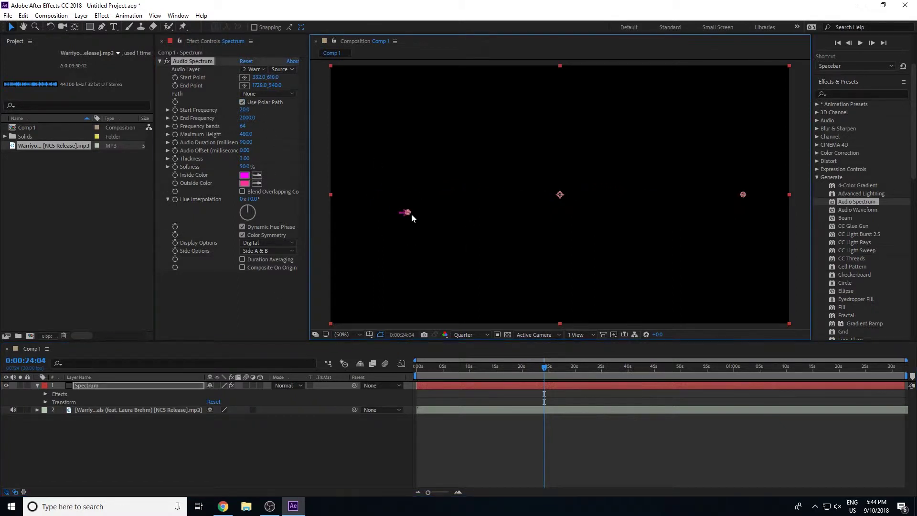
{"action": "left_click_drag", "start_coordinate": [747, 197], "coordinate": [706, 167]}
{"action": "key", "text": "ctrl+z"}
{"action": "key", "text": "ctrl+z"}
{"action": "key", "text": "ctrl+z"}
{"action": "key", "text": "ctrl+z"}
{"action": "key", "text": "ctrl+z"}
{"action": "key", "text": "ctrl+z"}
{"action": "key", "text": "ctrl+z"}
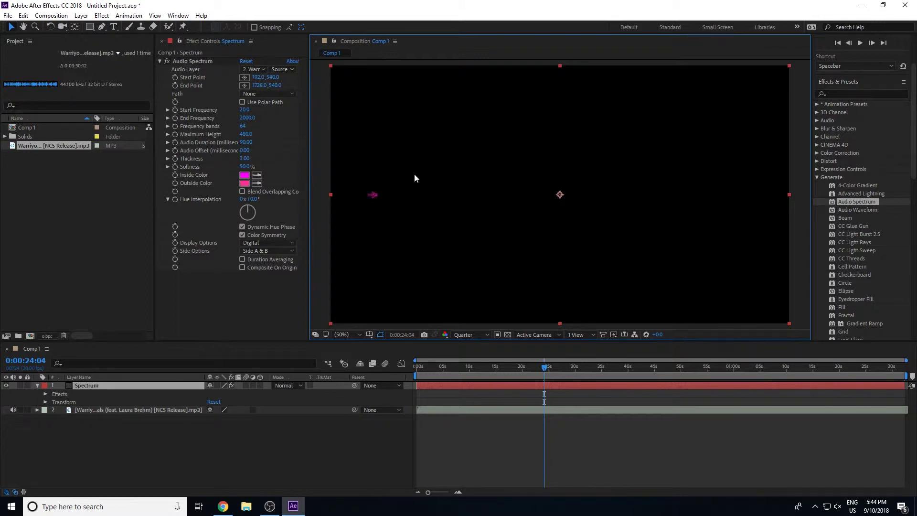
{"action": "left_click", "coordinate": [241, 111]}
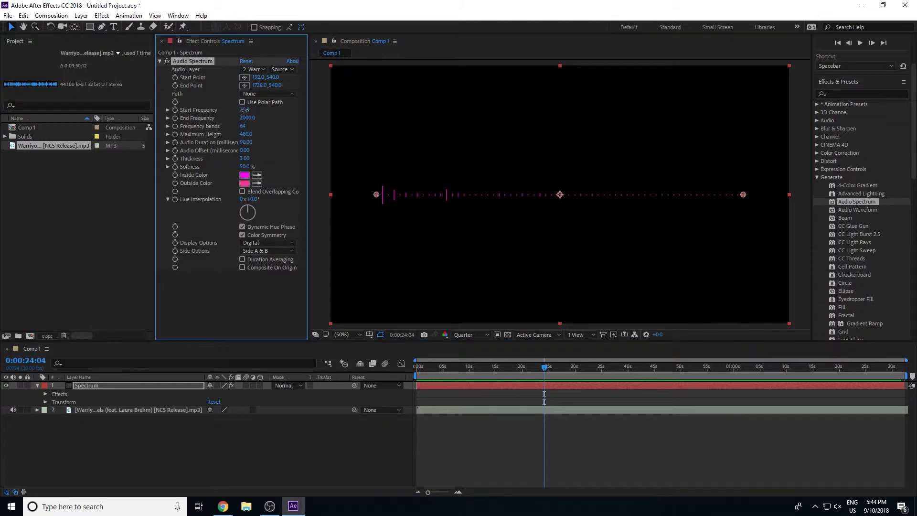
Step: Set the Audio Spectrum Start Frequency to 1
{"action": "left_click_drag", "start_coordinate": [245, 117], "coordinate": [246, 118]}
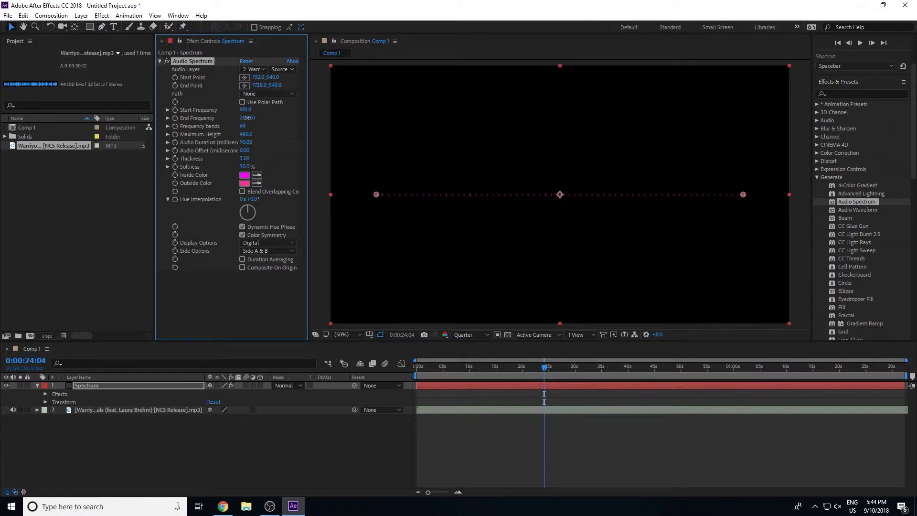
{"action": "left_click", "coordinate": [246, 117]}
{"action": "left_click", "coordinate": [245, 110]}
{"action": "type", "text": "1"}
{"action": "key", "text": "Return"}
Step: Try End Frequency values around 1300–1500 while previewing the spectrum at different times
{"action": "left_click_drag", "start_coordinate": [247, 118], "coordinate": [228, 120]}
{"action": "left_click_drag", "start_coordinate": [522, 376], "coordinate": [491, 375]}
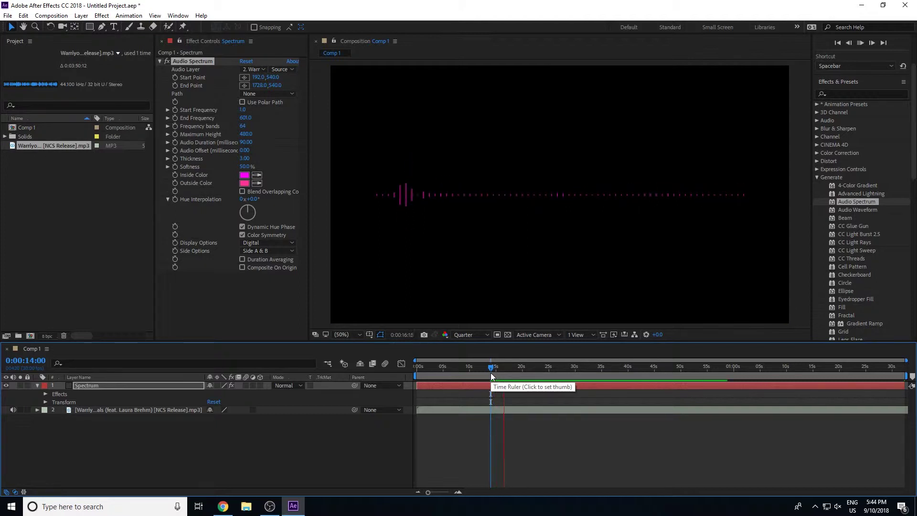
{"action": "key", "text": "space"}
{"action": "left_click_drag", "start_coordinate": [507, 367], "coordinate": [436, 367]}
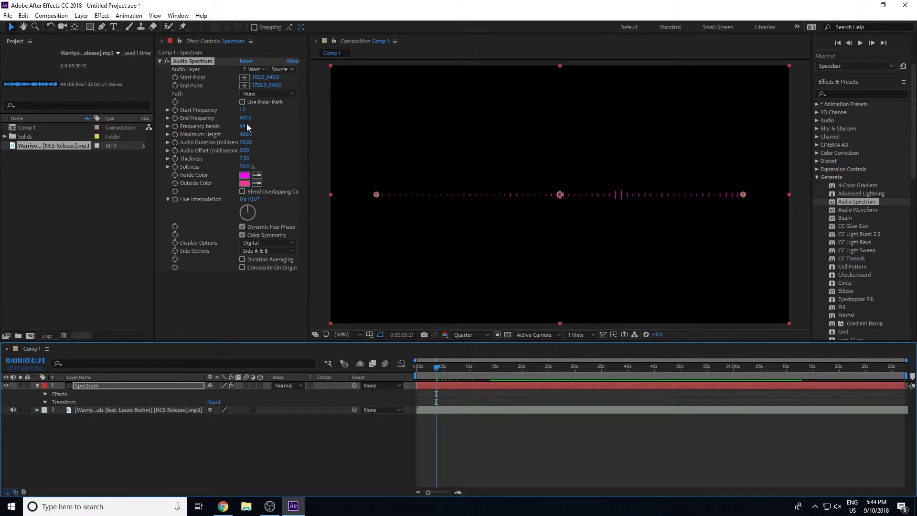
{"action": "left_click_drag", "start_coordinate": [243, 118], "coordinate": [380, 279]}
{"action": "left_click_drag", "start_coordinate": [456, 376], "coordinate": [494, 376]}
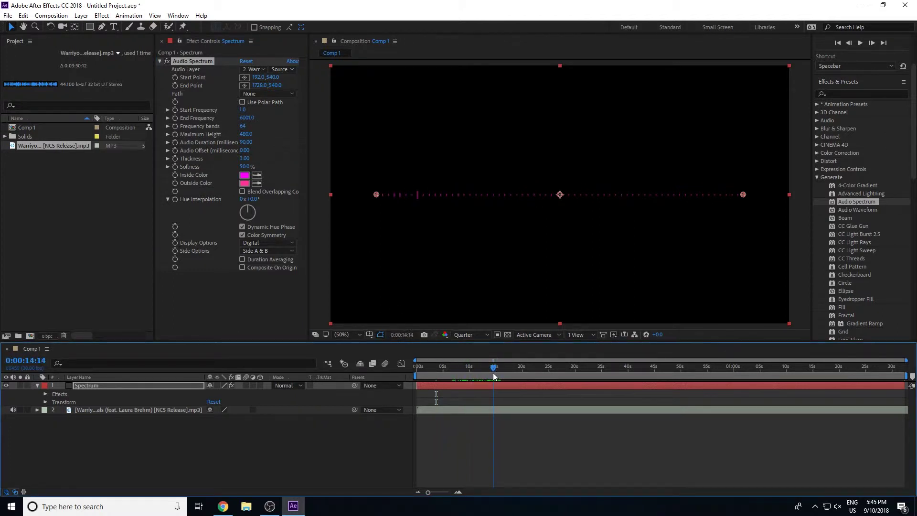
{"action": "left_click_drag", "start_coordinate": [494, 376], "coordinate": [495, 377]}
{"action": "mouse_move", "coordinate": [244, 117]}
{"action": "left_mouse_down"}
{"action": "mouse_move", "coordinate": [317, 122]}
{"action": "mouse_move", "coordinate": [220, 124]}
{"action": "left_mouse_up"}
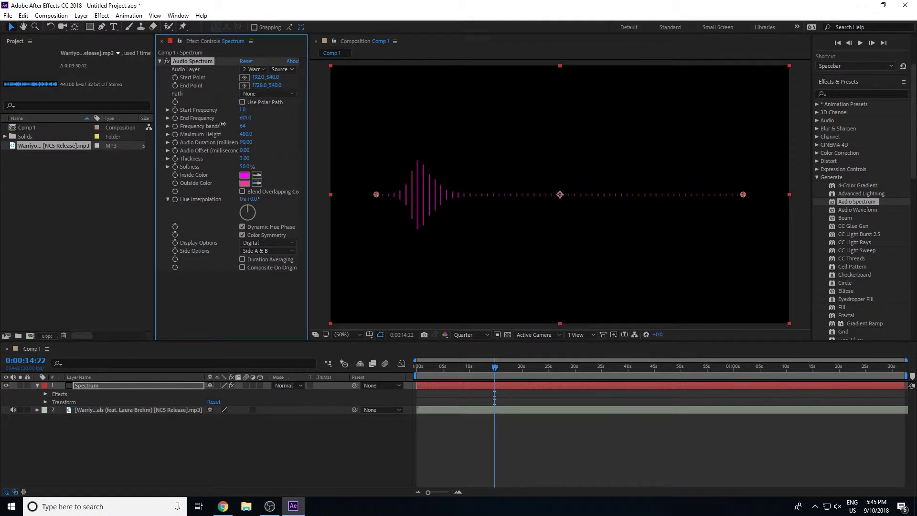
{"action": "left_click_drag", "start_coordinate": [494, 367], "coordinate": [429, 370]}
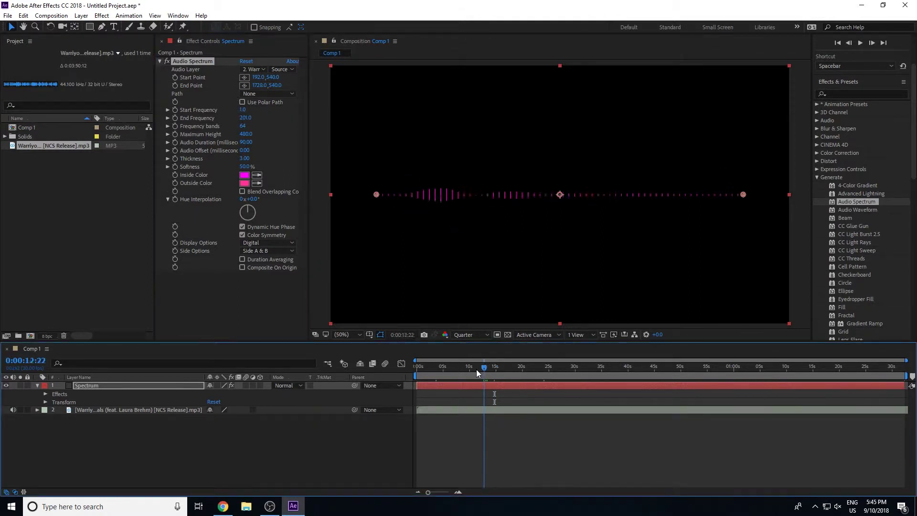
{"action": "key", "text": "space"}
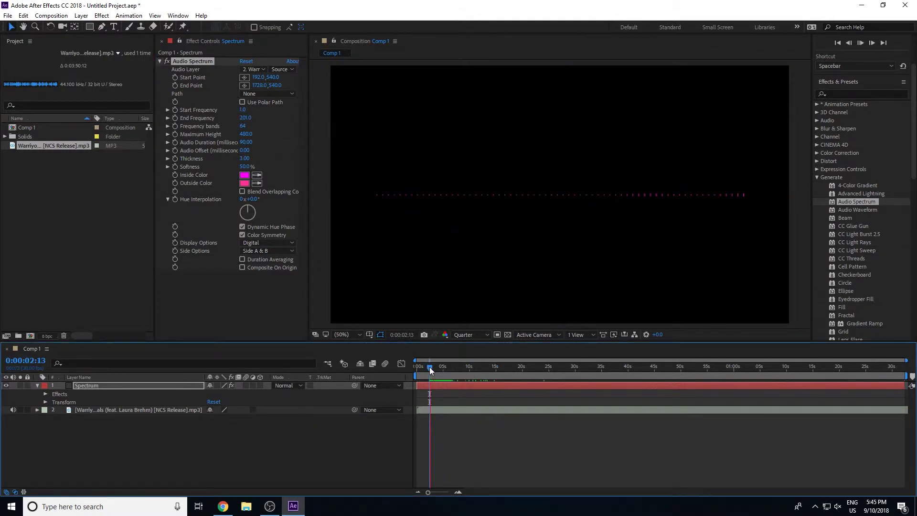
{"action": "left_click", "coordinate": [497, 368]}
{"action": "key", "text": "space"}
{"action": "left_click_drag", "start_coordinate": [246, 118], "coordinate": [253, 118]}
{"action": "key", "text": "space"}
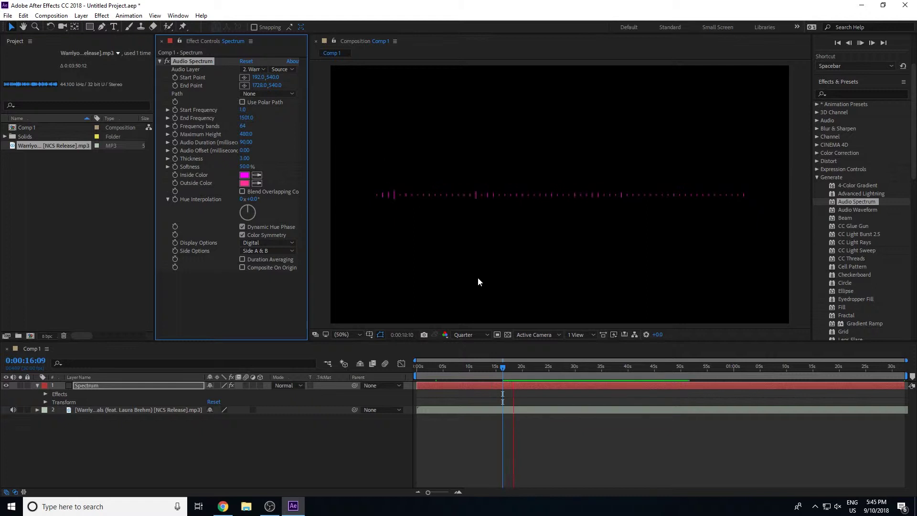
{"action": "key", "text": "space"}
Step: Enter an End Frequency of 1600 and preview the spectrum
{"action": "left_click_drag", "start_coordinate": [254, 120], "coordinate": [267, 119]}
{"action": "left_click", "coordinate": [247, 118]}
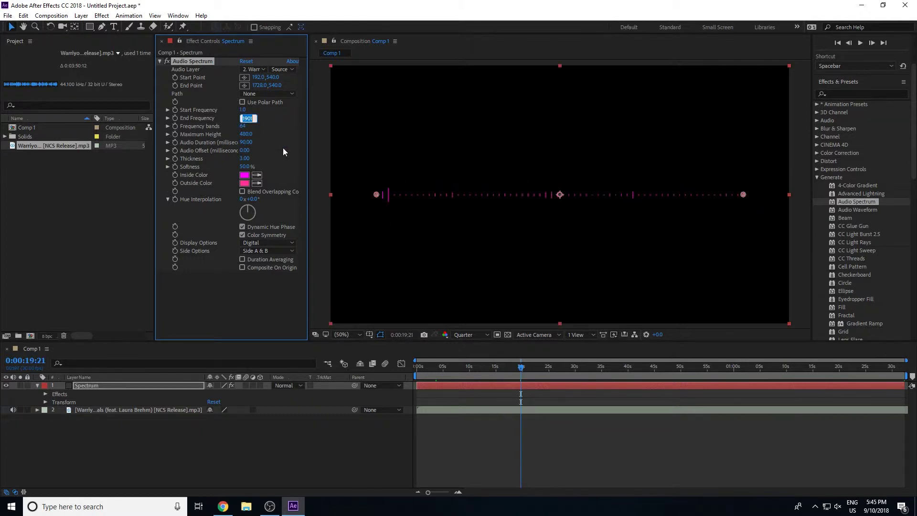
{"action": "type", "text": "1"}
{"action": "left_click", "coordinate": [297, 450]}
{"action": "key", "text": "space"}
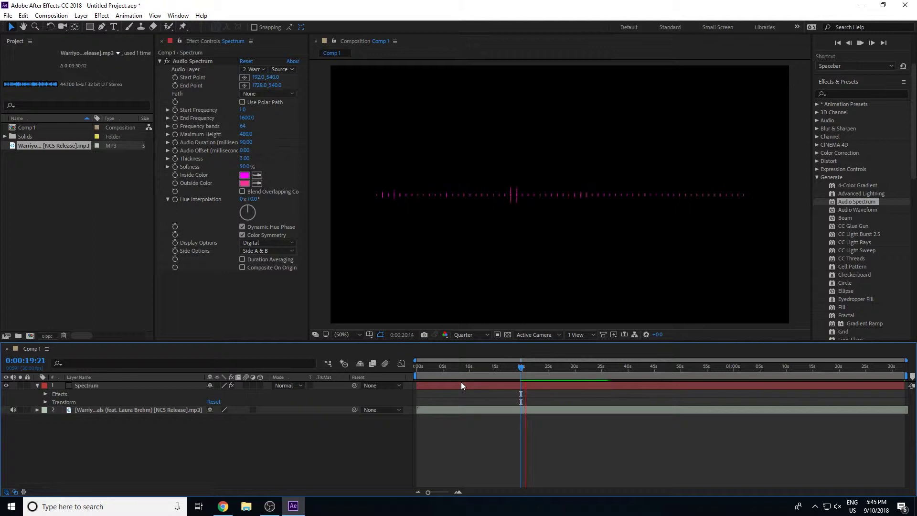
{"action": "key", "text": "space"}
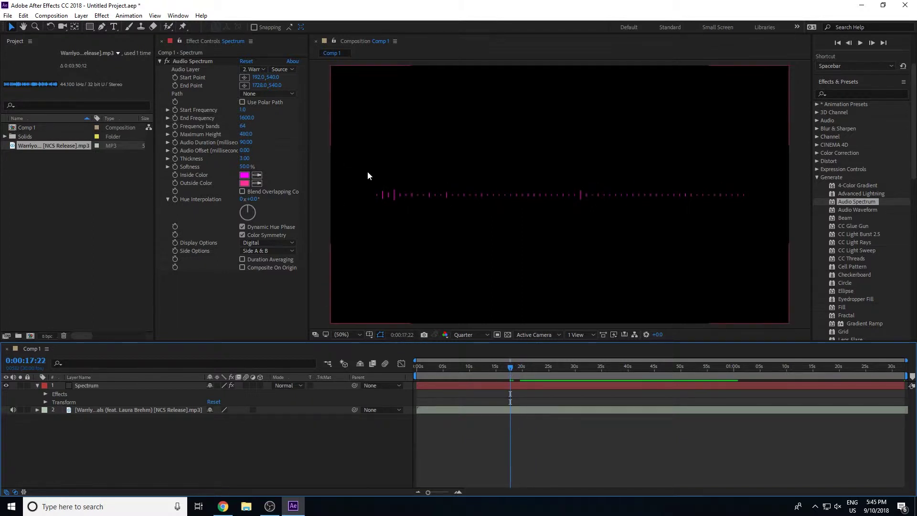
{"action": "left_click", "coordinate": [521, 190]}
Step: Increase the Audio Spectrum frequency bands to 182
{"action": "left_click_drag", "start_coordinate": [242, 127], "coordinate": [298, 124]}
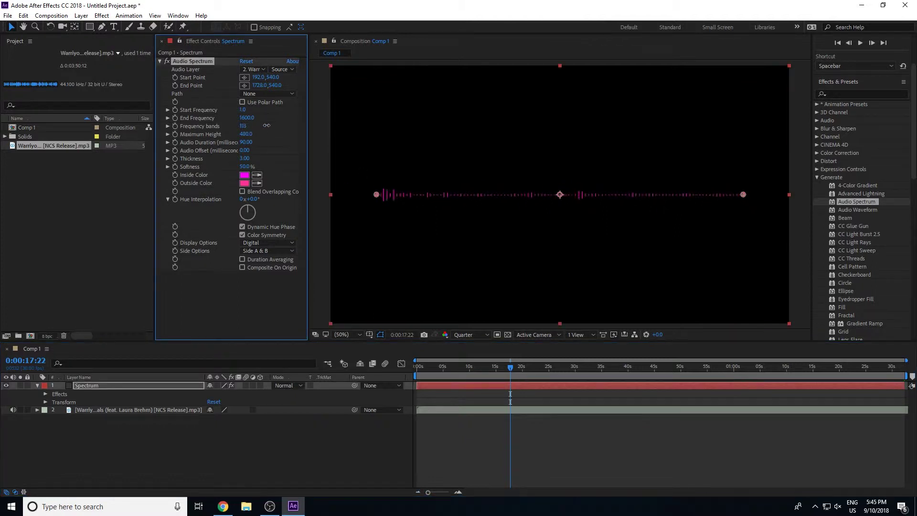
{"action": "key", "text": "h"}
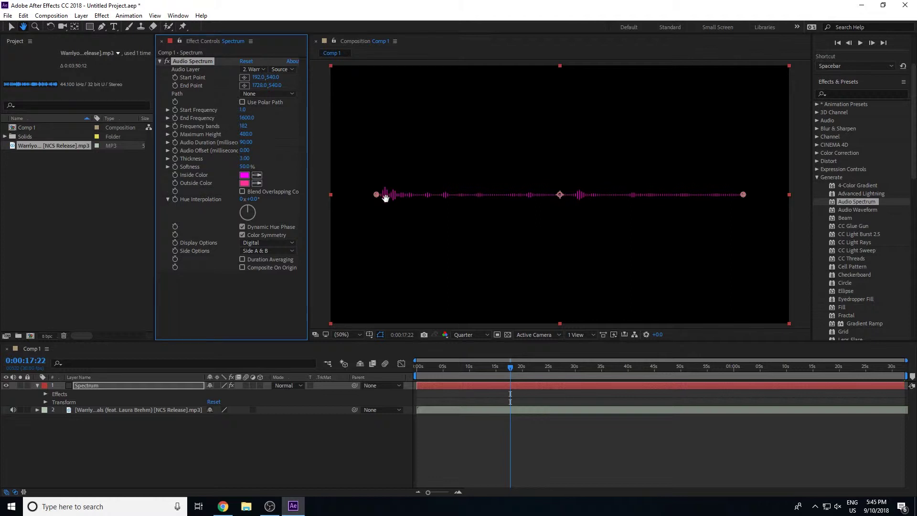
{"action": "key", "text": "v"}
Step: Raise End Frequency to 2000 and preview the spectrum around 13–17 seconds
{"action": "left_click", "coordinate": [486, 364]}
{"action": "key", "text": "space"}
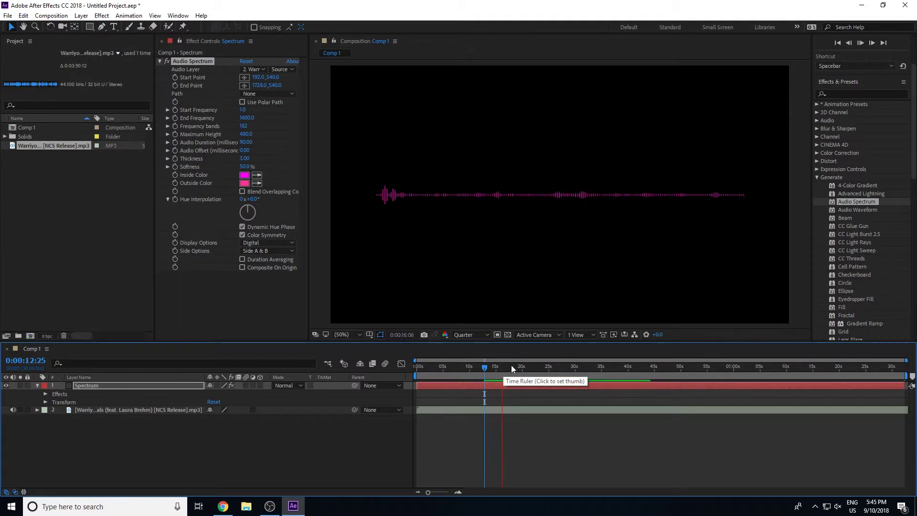
{"action": "left_click", "coordinate": [509, 365]}
{"action": "left_click_drag", "start_coordinate": [509, 364], "coordinate": [509, 365]}
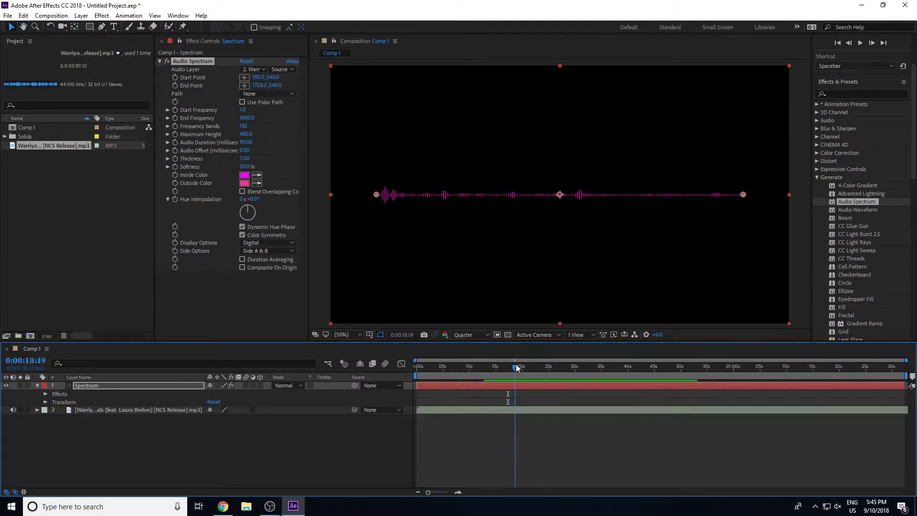
{"action": "mouse_move", "coordinate": [246, 117]}
{"action": "left_mouse_down"}
{"action": "mouse_move", "coordinate": [238, 122]}
{"action": "mouse_move", "coordinate": [244, 124]}
{"action": "left_mouse_up"}
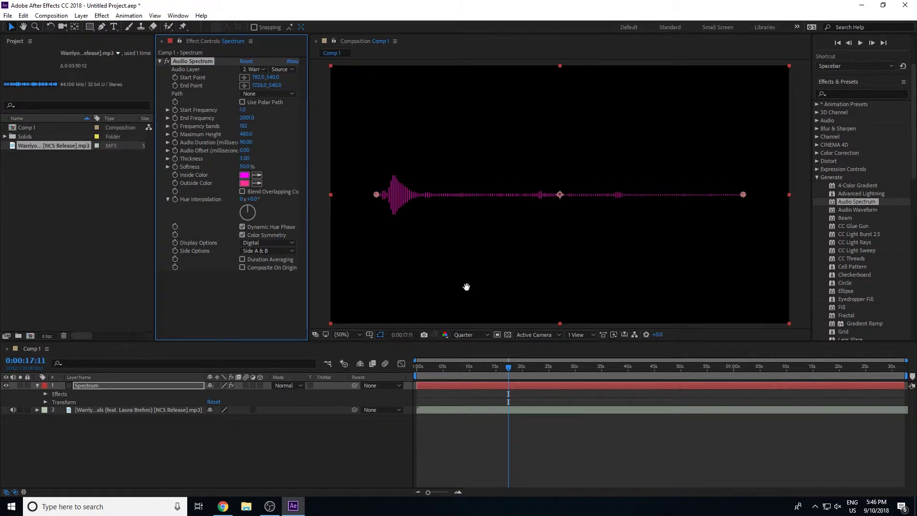
{"action": "key", "text": "space"}
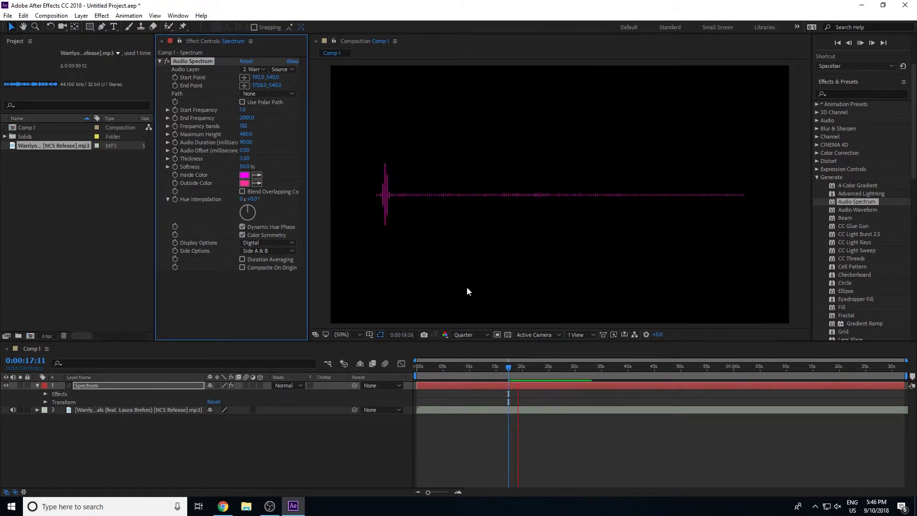
{"action": "key", "text": "space"}
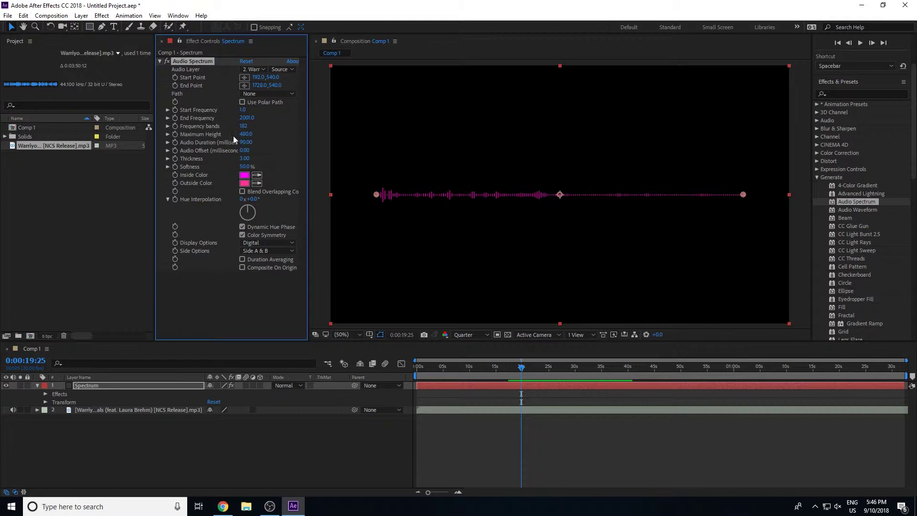
{"action": "left_click_drag", "start_coordinate": [520, 368], "coordinate": [513, 371]}
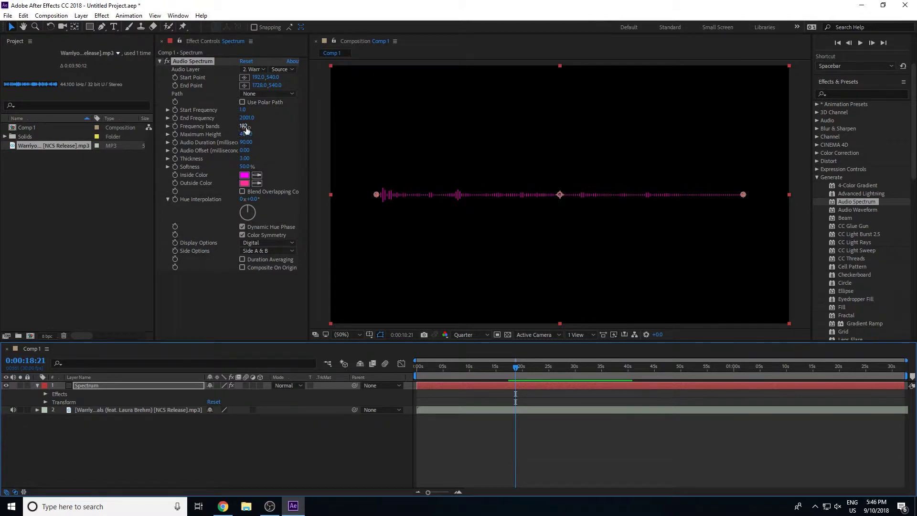
Step: Scrub Maximum Height up to about 1530, then settle it at 1370 at 0:00:17:13
{"action": "left_click_drag", "start_coordinate": [244, 138], "coordinate": [299, 139]}
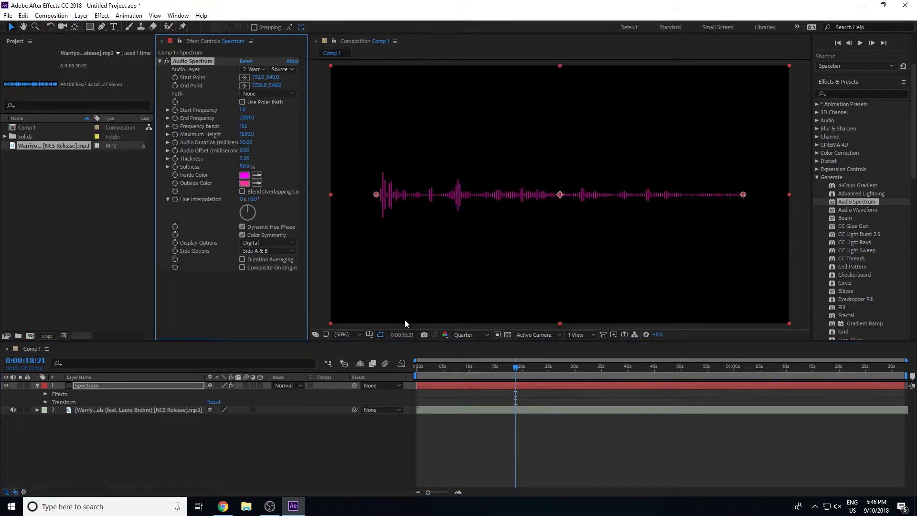
{"action": "left_click_drag", "start_coordinate": [515, 367], "coordinate": [509, 368]}
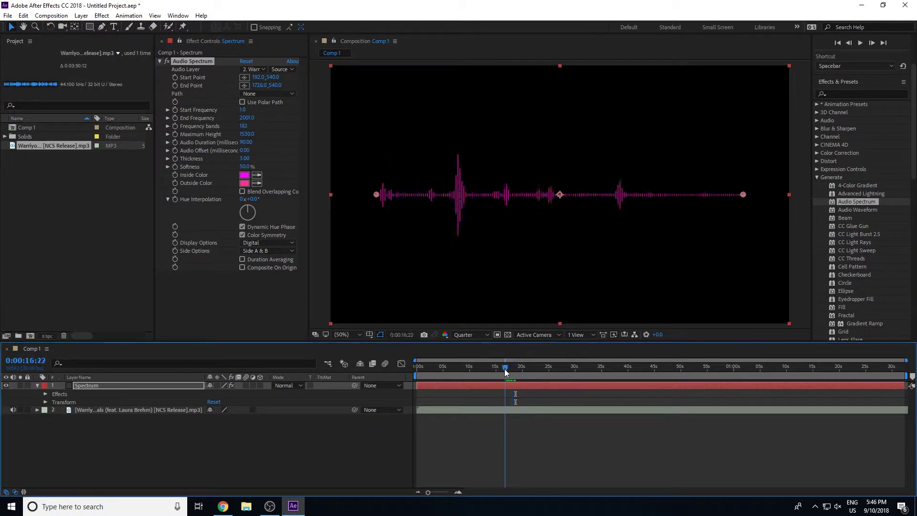
{"action": "left_click_drag", "start_coordinate": [509, 368], "coordinate": [508, 368]}
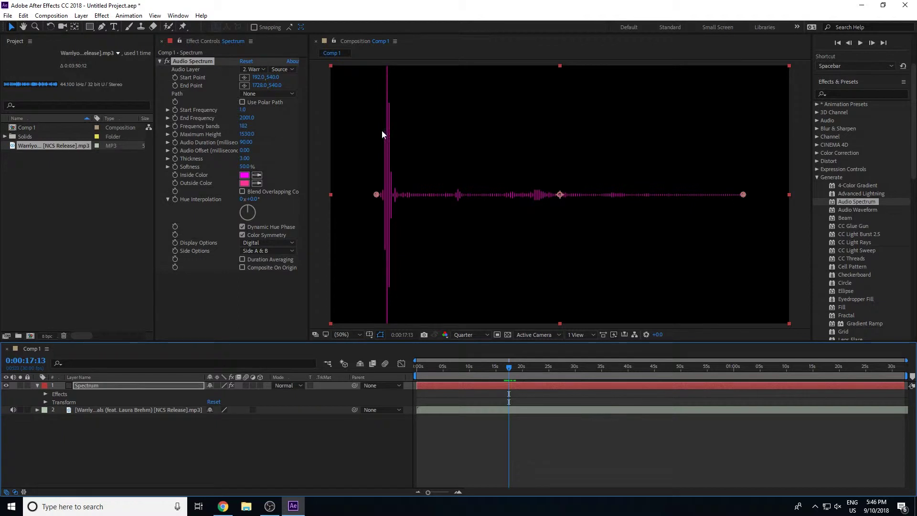
{"action": "left_click_drag", "start_coordinate": [245, 134], "coordinate": [242, 135]}
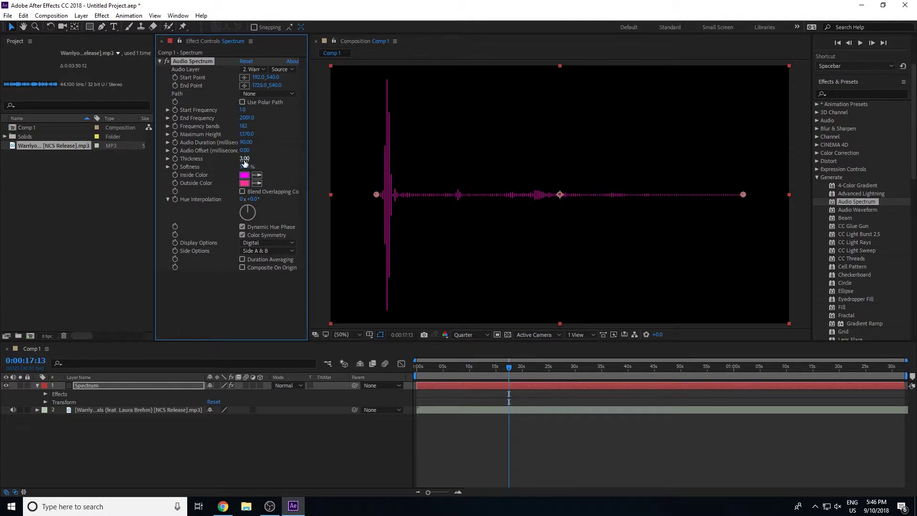
Step: Tune the spectrum to 103 frequency bands, 6.90 thickness and 0% softness
{"action": "left_click_drag", "start_coordinate": [242, 150], "coordinate": [241, 150]}
{"action": "left_click_drag", "start_coordinate": [244, 158], "coordinate": [322, 161]}
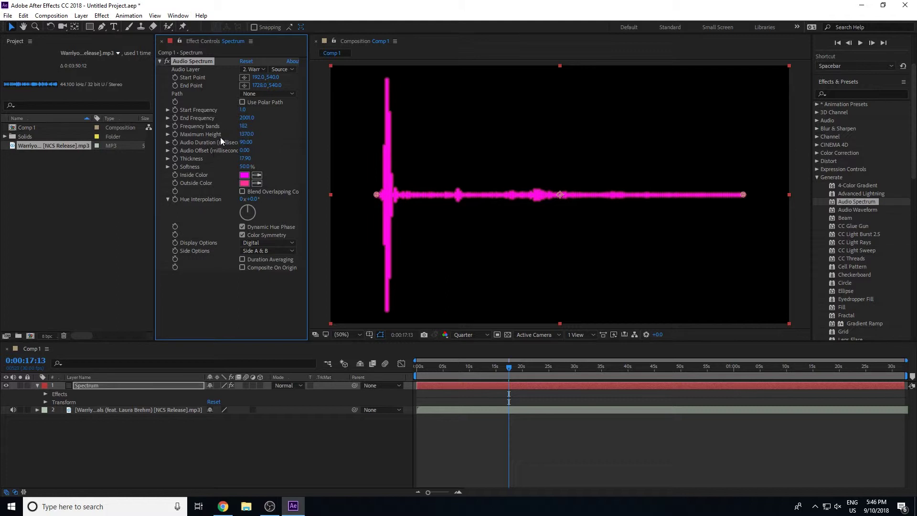
{"action": "left_click_drag", "start_coordinate": [243, 126], "coordinate": [191, 134]}
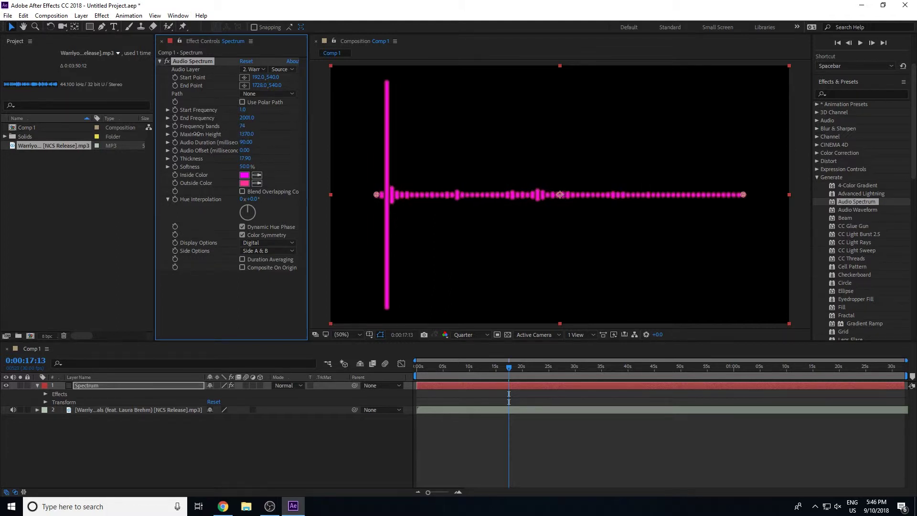
{"action": "left_click_drag", "start_coordinate": [191, 134], "coordinate": [241, 131]}
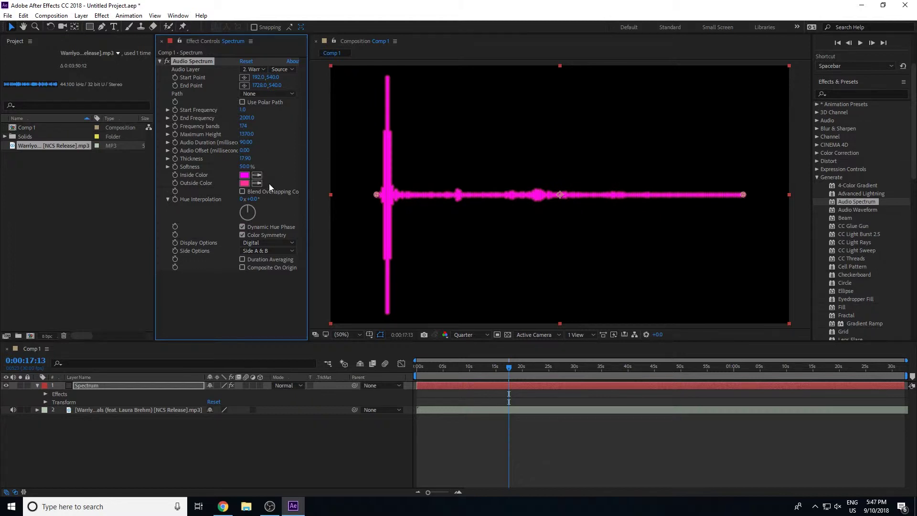
{"action": "left_click_drag", "start_coordinate": [245, 159], "coordinate": [231, 166]}
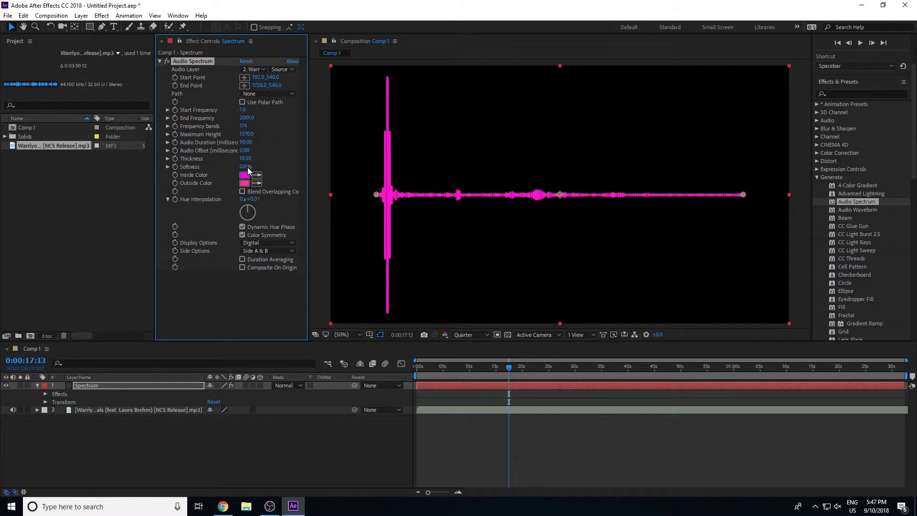
{"action": "left_click_drag", "start_coordinate": [245, 159], "coordinate": [208, 164]}
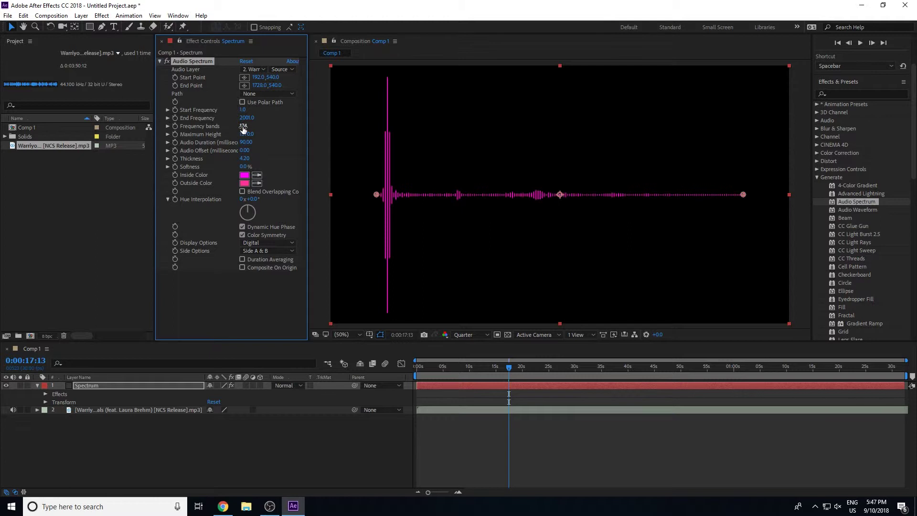
{"action": "left_click_drag", "start_coordinate": [243, 128], "coordinate": [215, 134]}
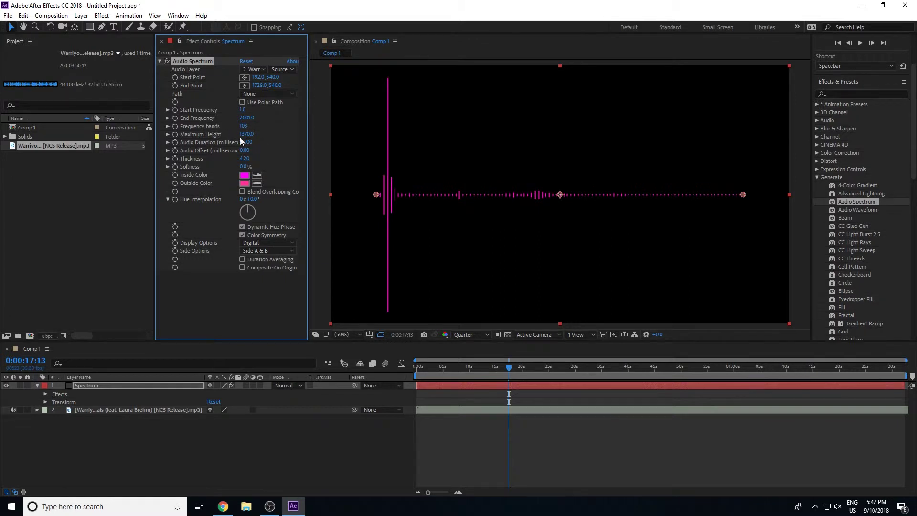
{"action": "left_click_drag", "start_coordinate": [244, 158], "coordinate": [255, 158]}
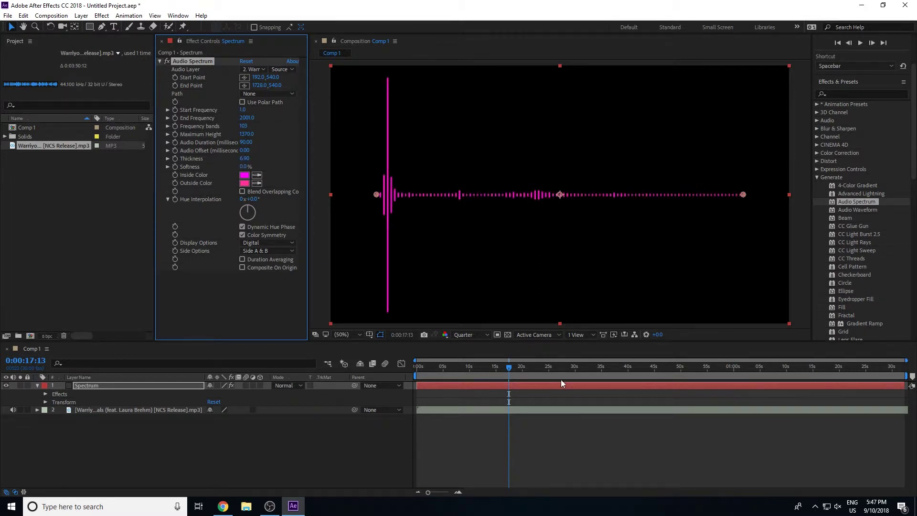
Step: Preview the tuned spectrum from about 12 seconds
{"action": "left_click_drag", "start_coordinate": [505, 367], "coordinate": [481, 371]}
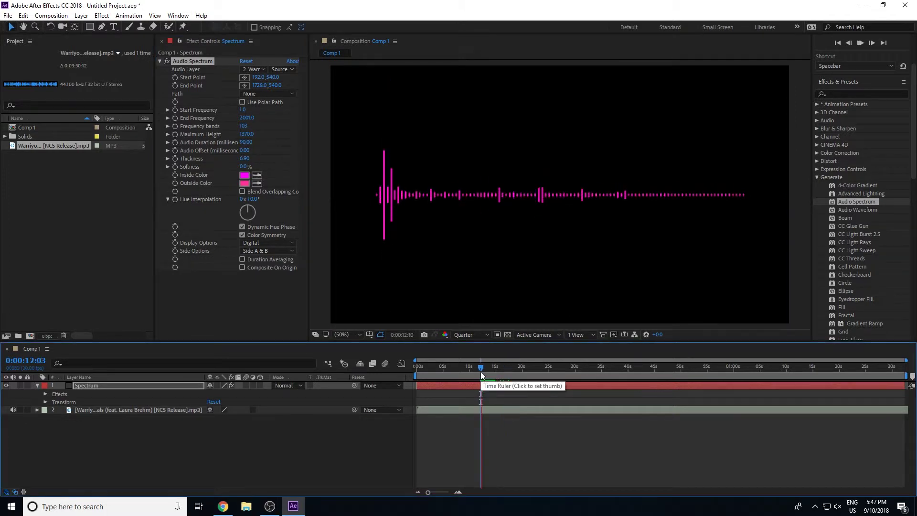
{"action": "key", "text": "space"}
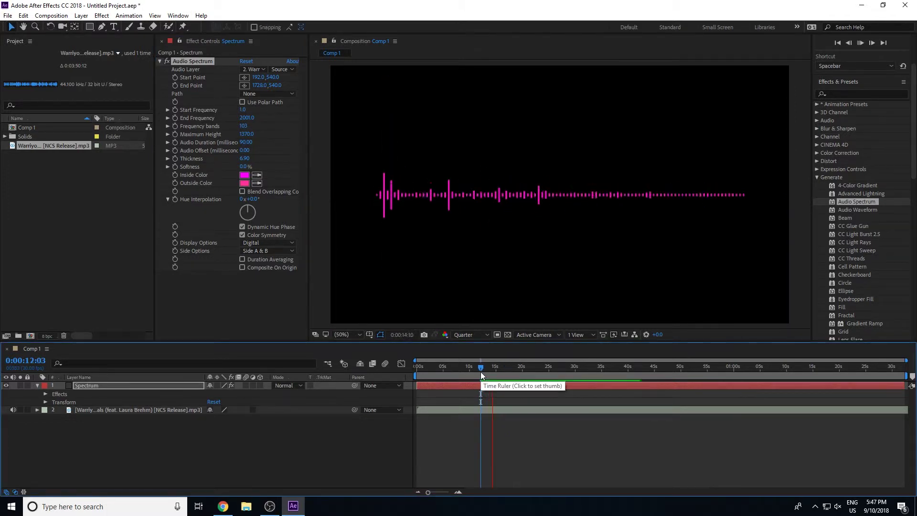
{"action": "key", "text": "space"}
{"action": "left_click", "coordinate": [244, 174]}
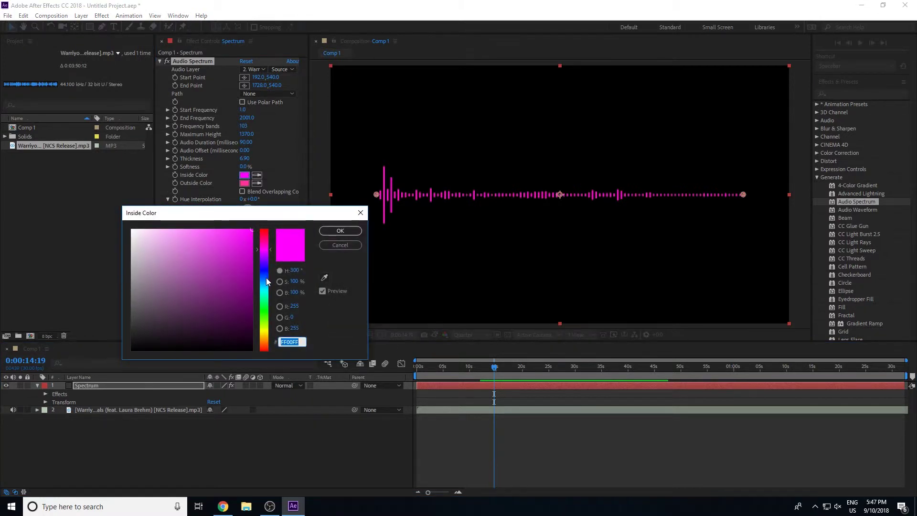
Step: Set the inside colour to dark green and the outside colour to 00FF9C
{"action": "mouse_move", "coordinate": [267, 305]}
{"action": "left_mouse_down"}
{"action": "mouse_move", "coordinate": [265, 324]}
{"action": "mouse_move", "coordinate": [267, 313]}
{"action": "left_mouse_up"}
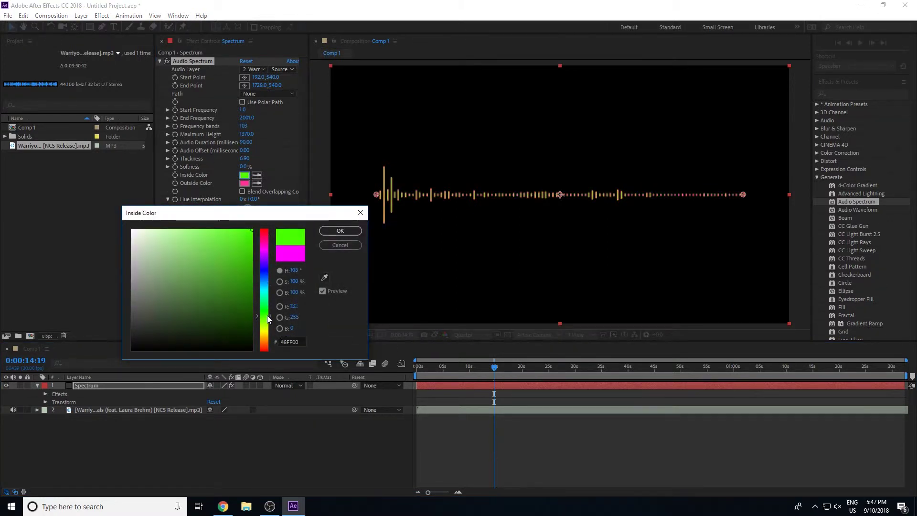
{"action": "left_click", "coordinate": [241, 299]}
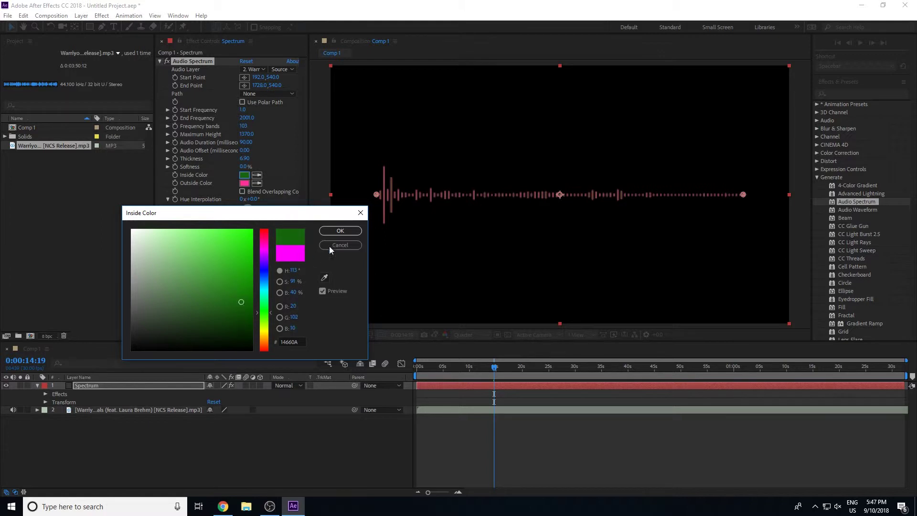
{"action": "left_click", "coordinate": [340, 231]}
{"action": "left_click", "coordinate": [244, 183]}
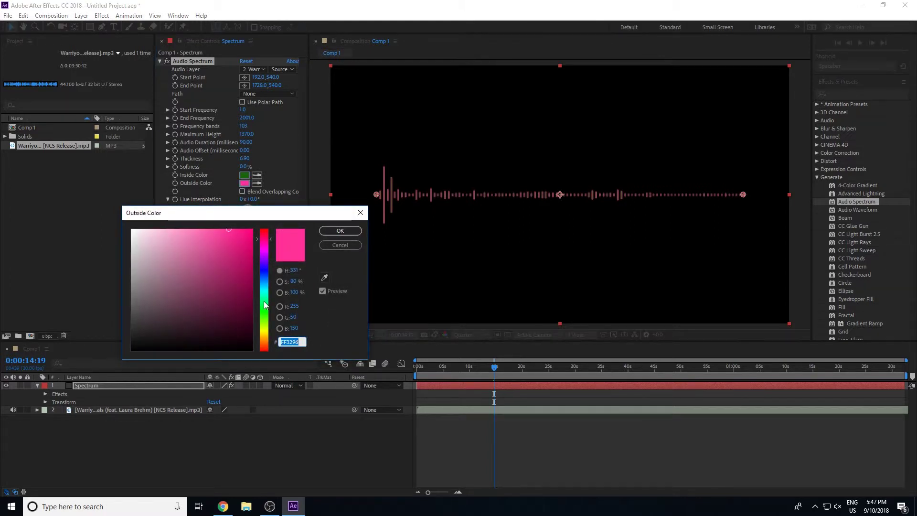
{"action": "type", "text": "00FF9C"}
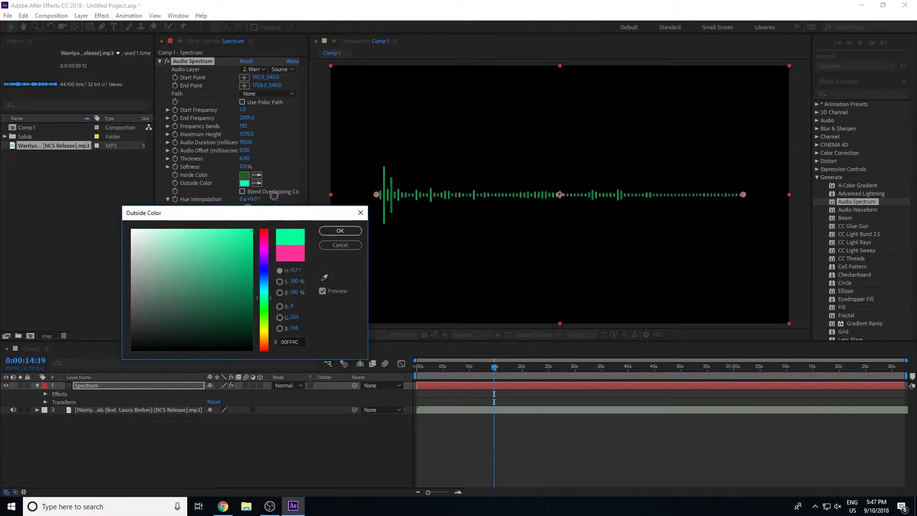
{"action": "left_click", "coordinate": [346, 233]}
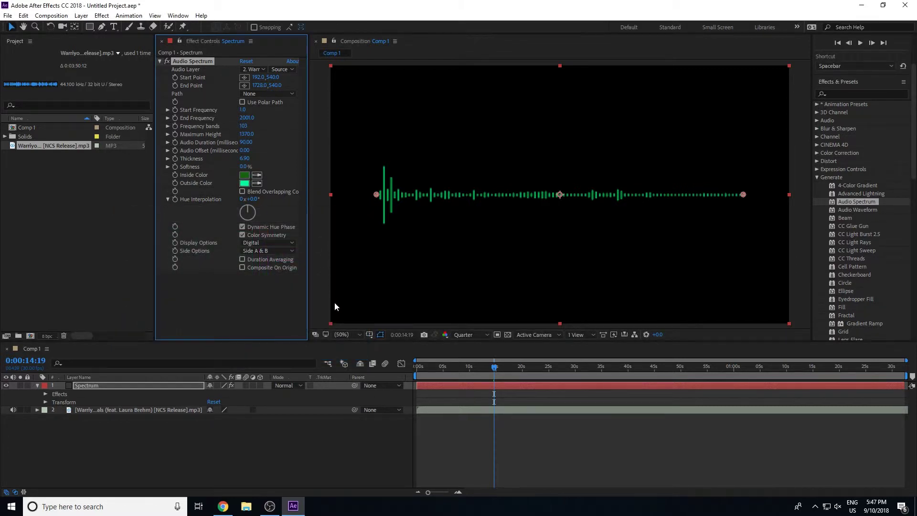
Step: Preview from about 7 seconds and adjust Hue Interpolation for rainbow-hued bars
{"action": "left_click", "coordinate": [379, 431]}
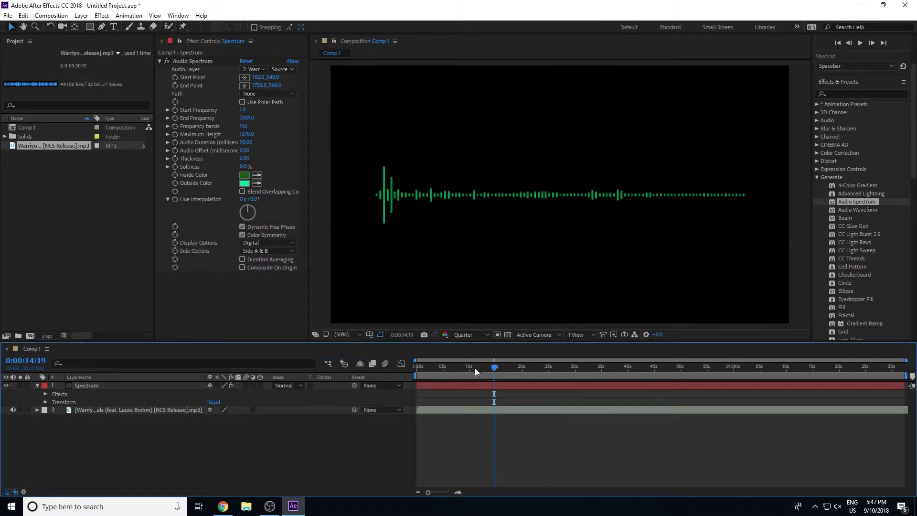
{"action": "left_click_drag", "start_coordinate": [474, 368], "coordinate": [453, 372]}
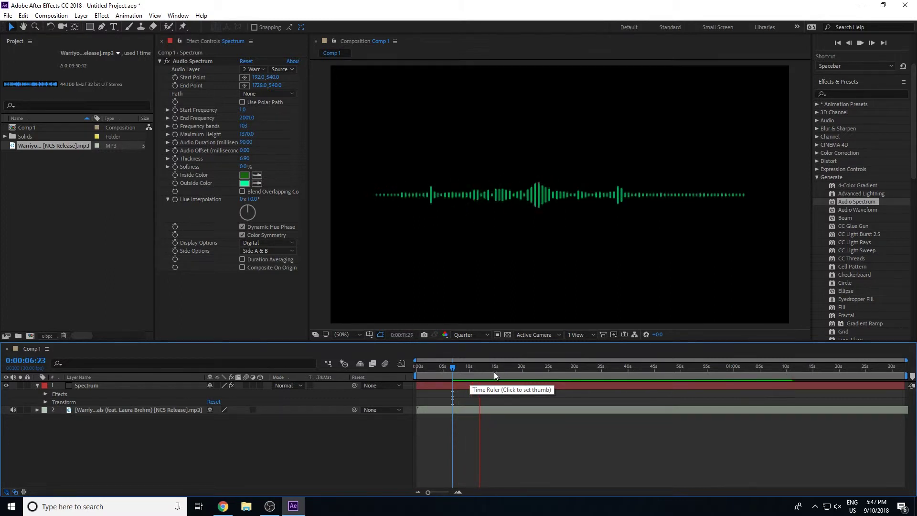
{"action": "key", "text": "space"}
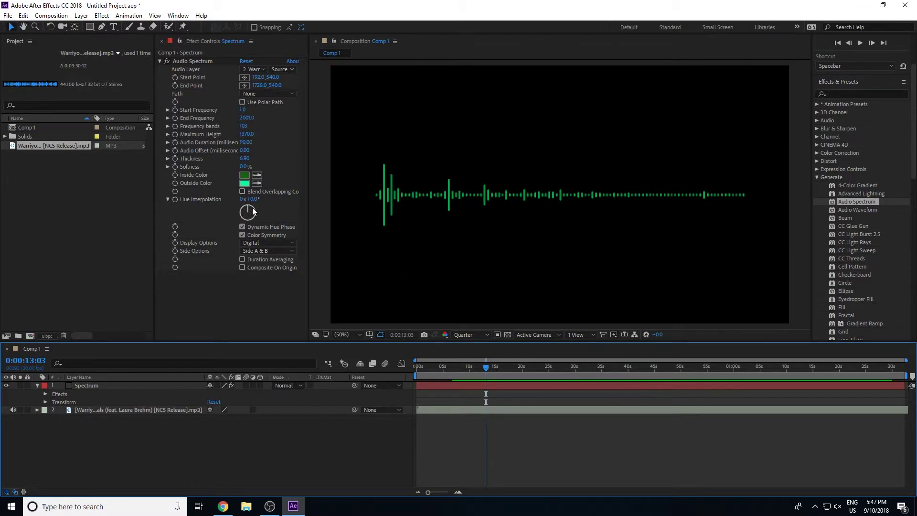
{"action": "left_click_drag", "start_coordinate": [248, 209], "coordinate": [239, 193]}
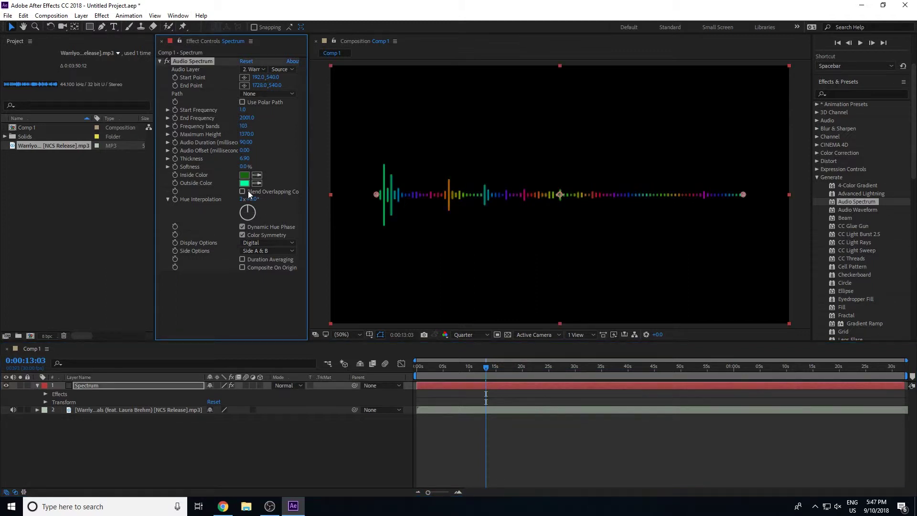
Step: Rotate Hue Interpolation to 48°, enable Dynamic Hue Phase, and preview from about 8 seconds
{"action": "mouse_move", "coordinate": [241, 196]}
{"action": "left_mouse_down"}
{"action": "mouse_move", "coordinate": [262, 223]}
{"action": "mouse_move", "coordinate": [263, 188]}
{"action": "left_mouse_up"}
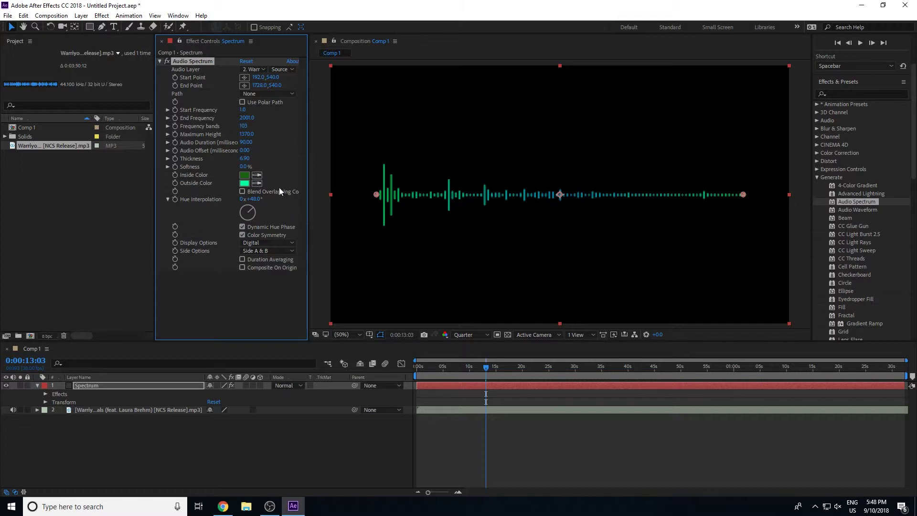
{"action": "left_click", "coordinate": [243, 226]}
{"action": "left_click", "coordinate": [468, 374]}
{"action": "left_click", "coordinate": [464, 373]}
{"action": "key", "text": "space"}
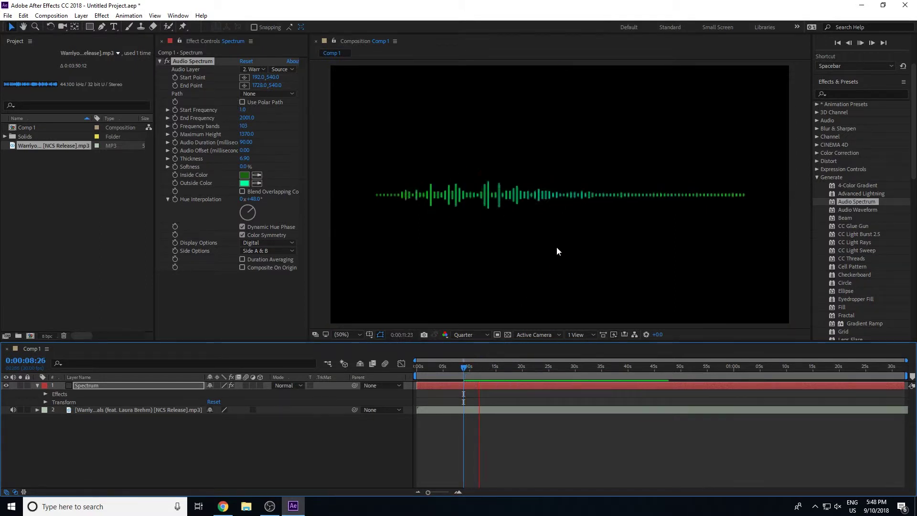
{"action": "key", "text": "space"}
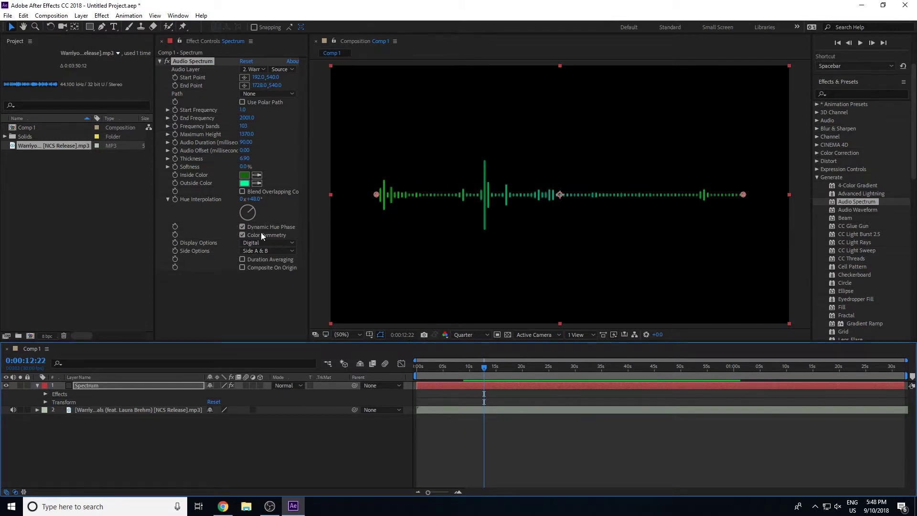
Step: Toggle Color Symmetry off and back on, then set Display Options to Analog lines
{"action": "left_click", "coordinate": [243, 233]}
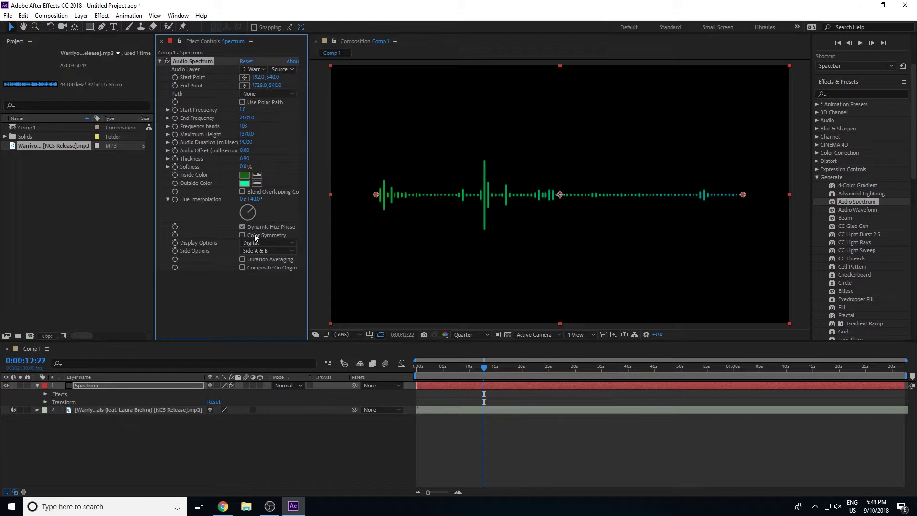
{"action": "left_click", "coordinate": [242, 234]}
{"action": "left_click", "coordinate": [267, 243]}
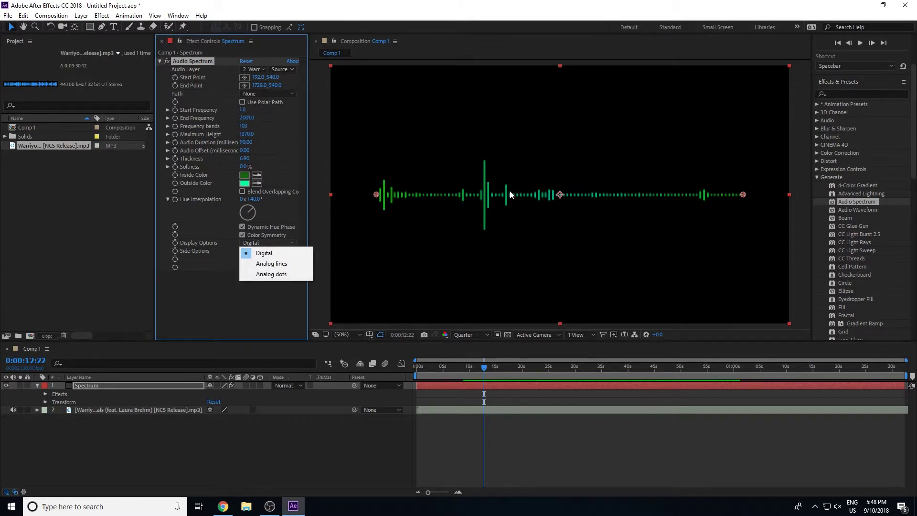
{"action": "left_click", "coordinate": [296, 264]}
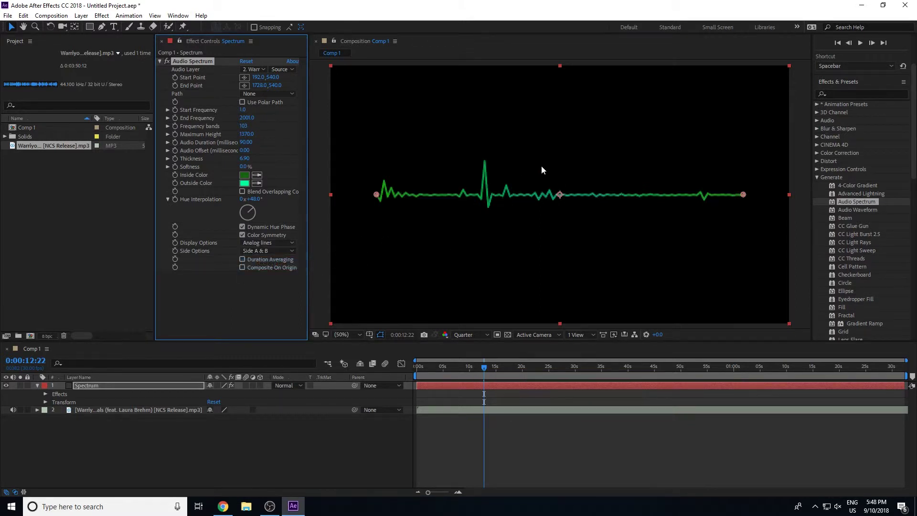
Step: Set the viewer resolution to Full and play the line spectrum from the scrubbed time
{"action": "left_click", "coordinate": [469, 335]}
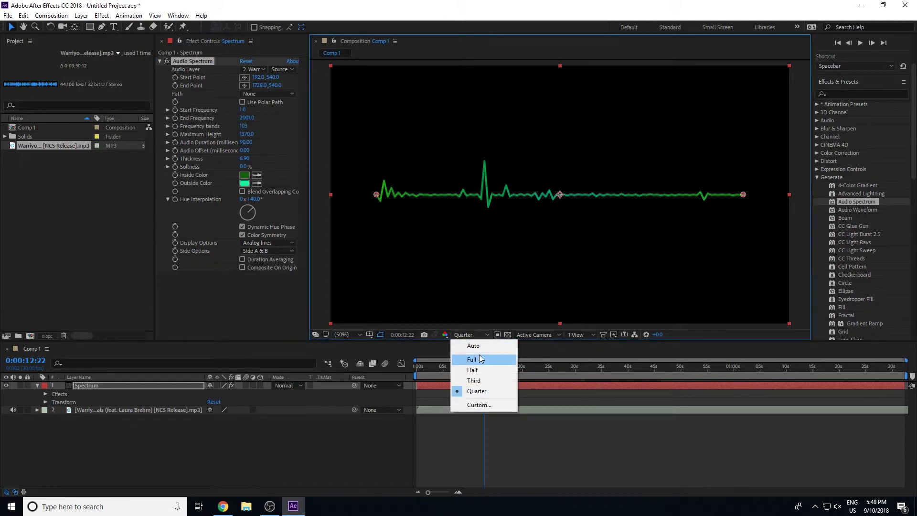
{"action": "left_click", "coordinate": [478, 360]}
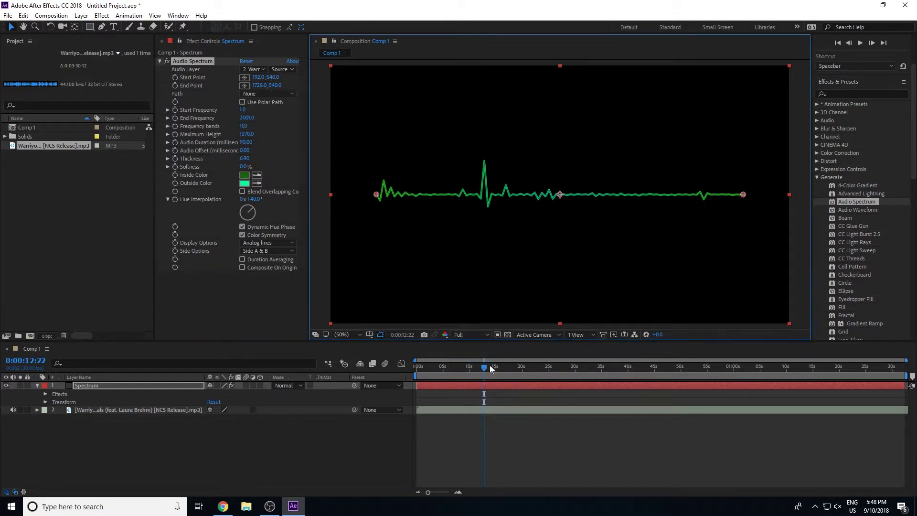
{"action": "left_click_drag", "start_coordinate": [490, 367], "coordinate": [483, 373]}
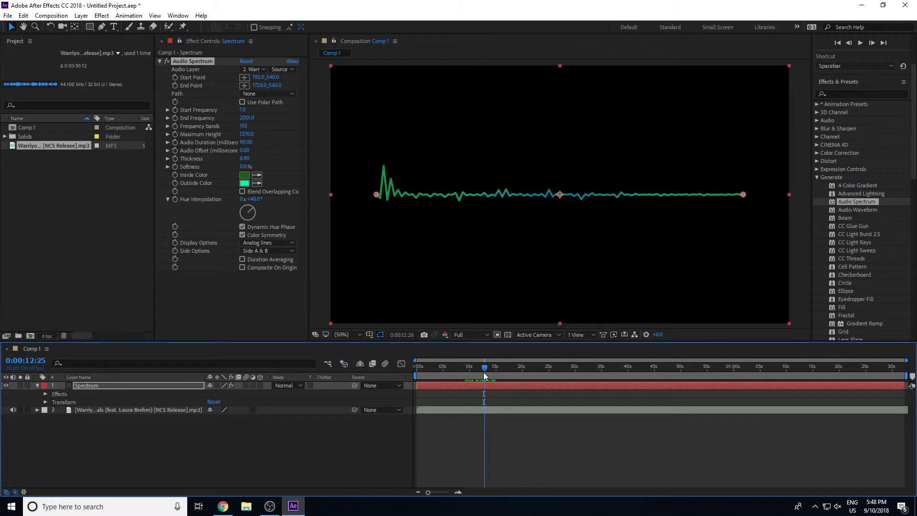
{"action": "key", "text": "space"}
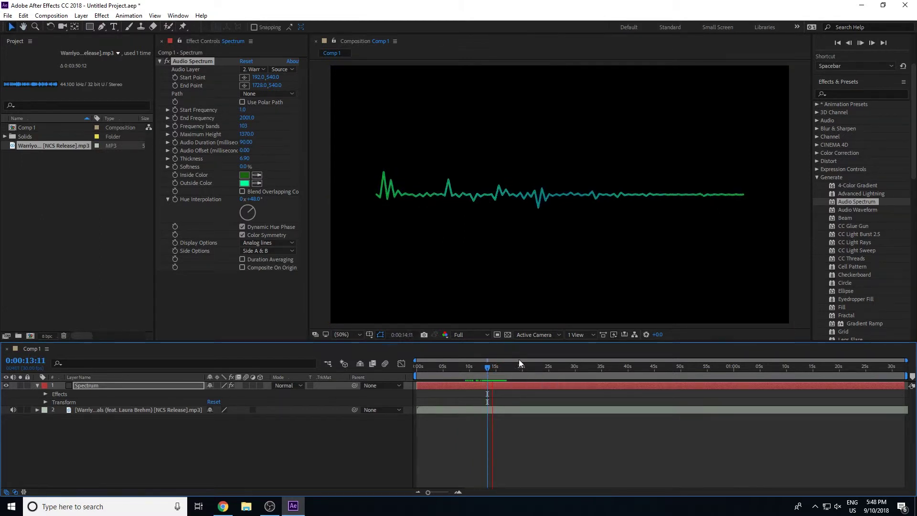
Step: Switch Display Options to Analog dots and preview from about 11 seconds
{"action": "left_click", "coordinate": [267, 242]}
{"action": "left_click", "coordinate": [270, 274]}
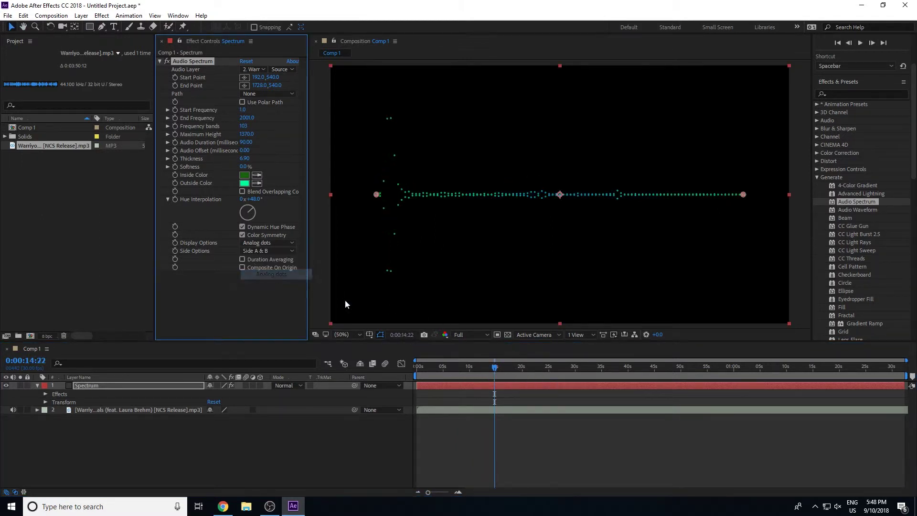
{"action": "left_click_drag", "start_coordinate": [482, 371], "coordinate": [477, 372]}
{"action": "key", "text": "space"}
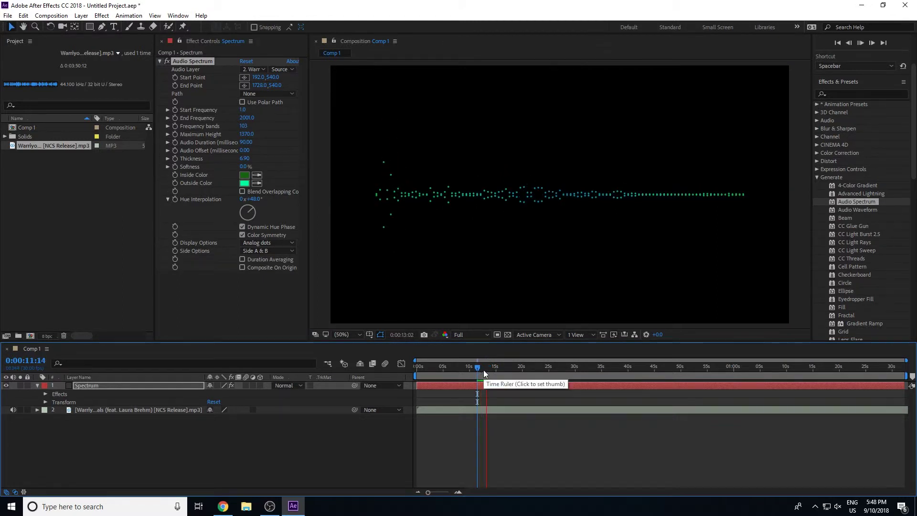
{"action": "key", "text": "space"}
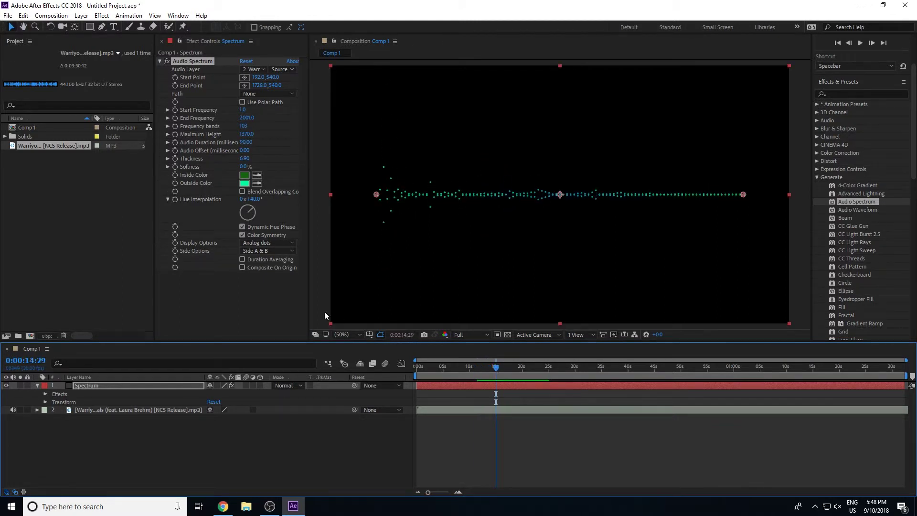
Step: Try Side Options Side B, then Side A, previewing the dotted spectrum each time
{"action": "left_click", "coordinate": [282, 250]}
{"action": "left_click", "coordinate": [280, 271]}
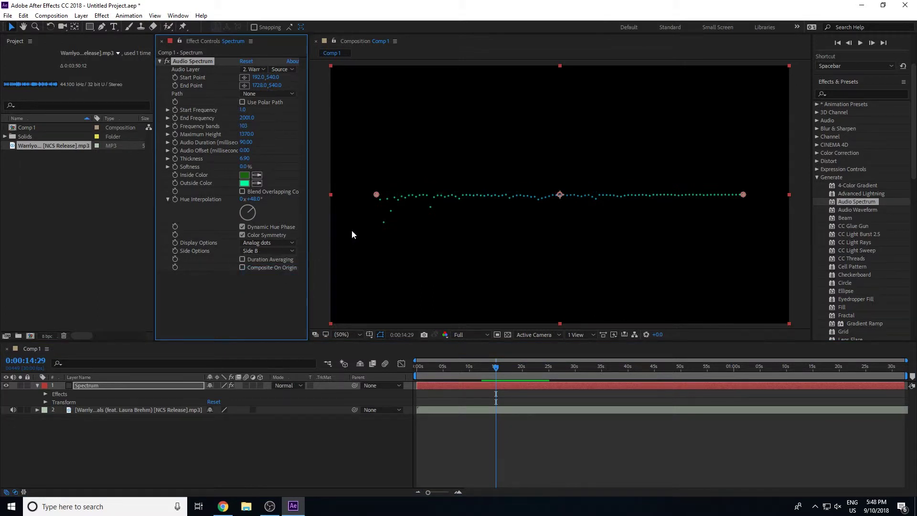
{"action": "key", "text": "space"}
{"action": "key", "text": "space"}
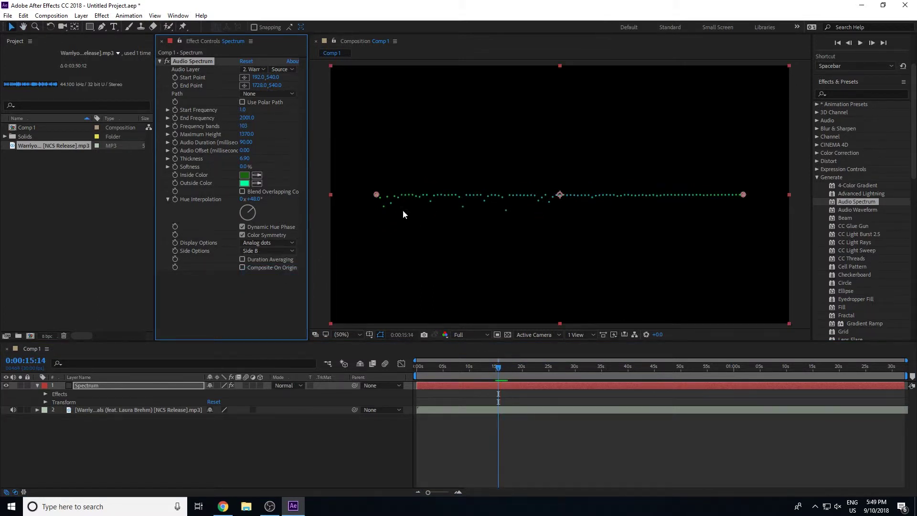
{"action": "left_click", "coordinate": [262, 250]}
{"action": "left_click", "coordinate": [265, 260]}
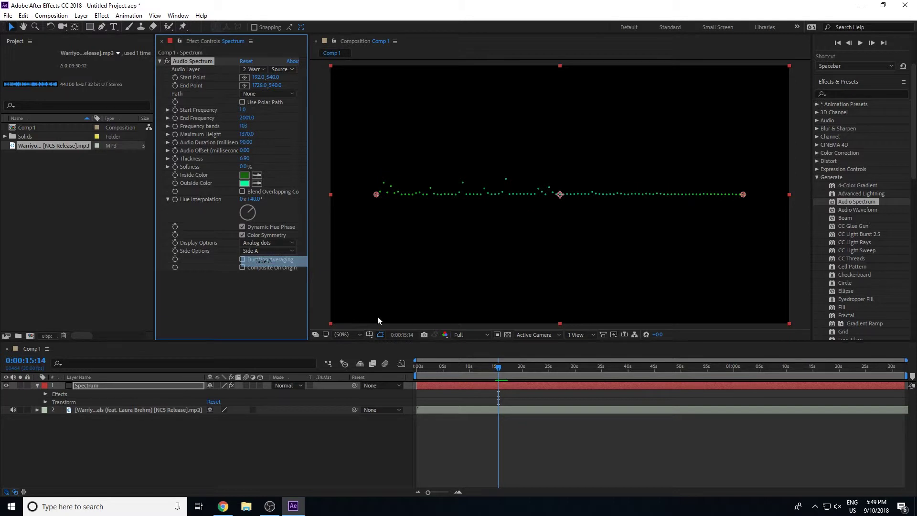
{"action": "left_click_drag", "start_coordinate": [497, 368], "coordinate": [488, 370]}
{"action": "key", "text": "space"}
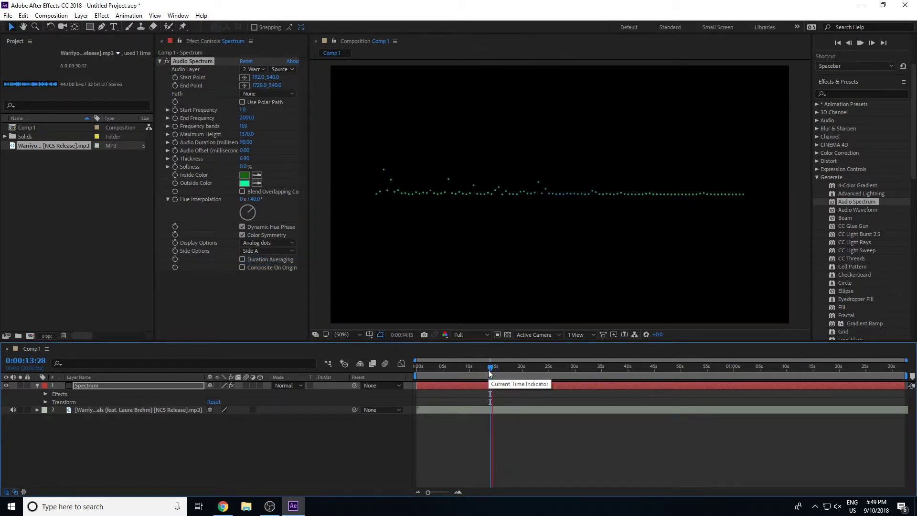
{"action": "key", "text": "space"}
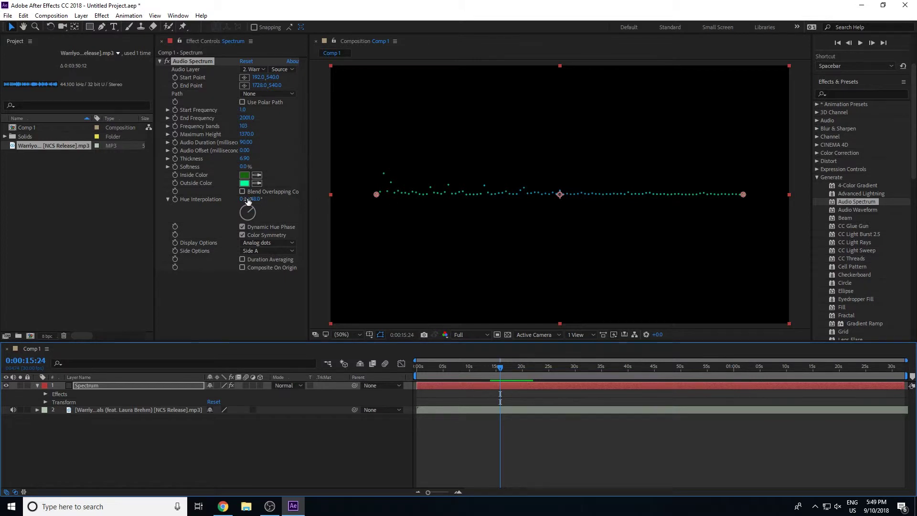
{"action": "left_click", "coordinate": [267, 250]}
Step: Switch Display Options to Digital bars on Side A only and preview them
{"action": "left_click", "coordinate": [269, 282]}
{"action": "left_click", "coordinate": [268, 242]}
{"action": "left_click", "coordinate": [264, 253]}
{"action": "left_click", "coordinate": [280, 251]}
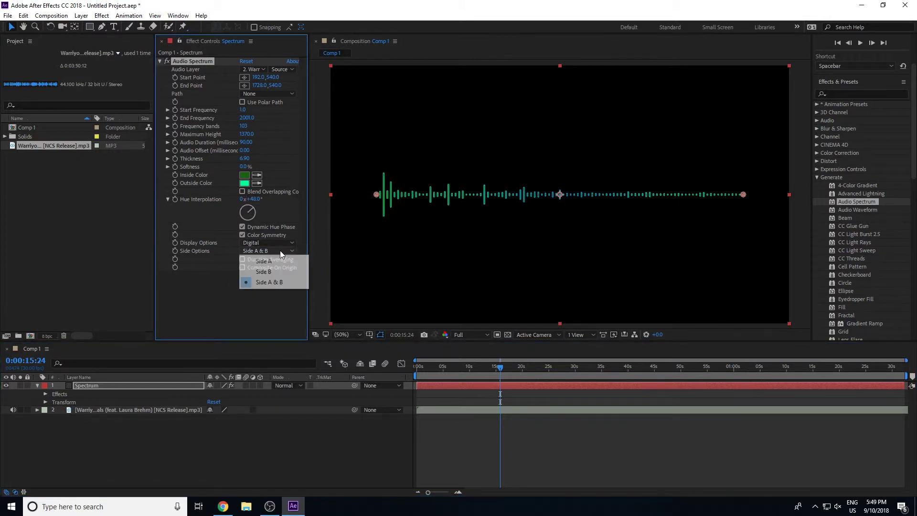
{"action": "left_click", "coordinate": [279, 263]}
{"action": "key", "text": "space"}
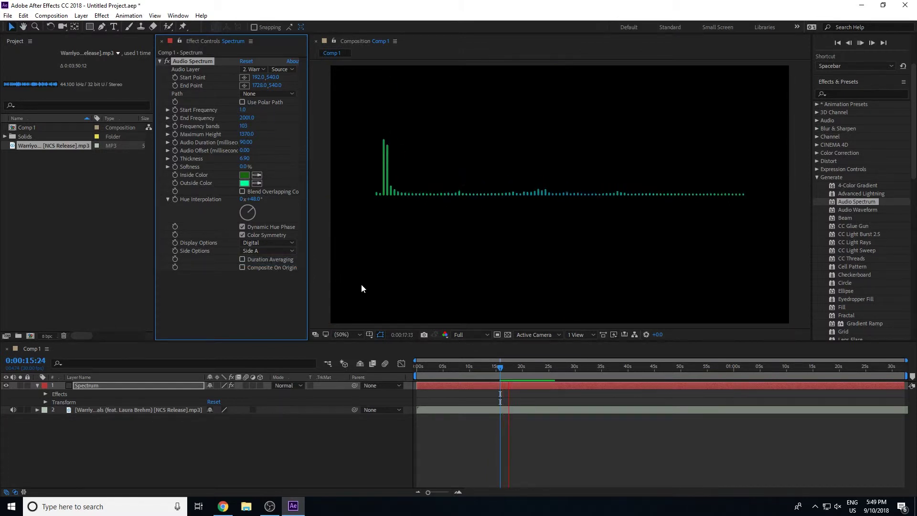
{"action": "key", "text": "space"}
Step: Set Side Options to Side A & B, widen Effect Controls, and collapse Hue Interpolation
{"action": "left_click", "coordinate": [274, 243]}
{"action": "left_click", "coordinate": [270, 296]}
{"action": "left_click", "coordinate": [270, 250]}
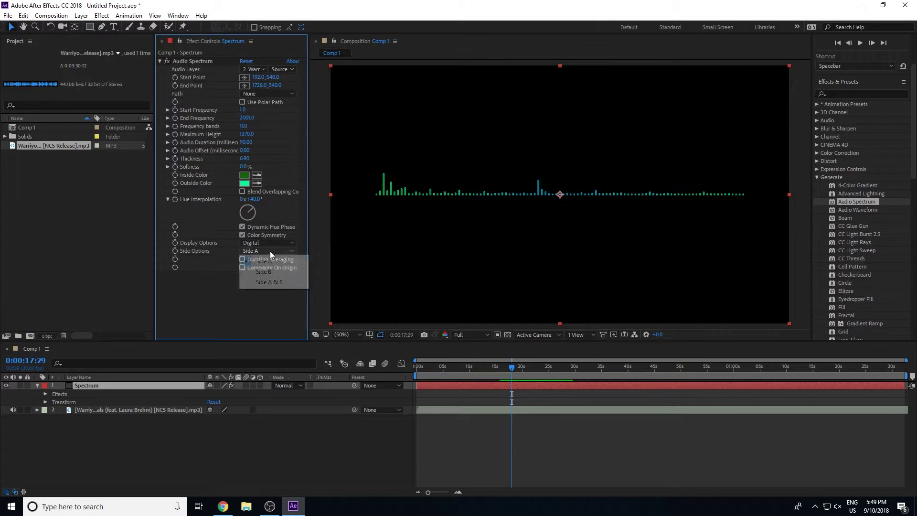
{"action": "left_click", "coordinate": [279, 285]}
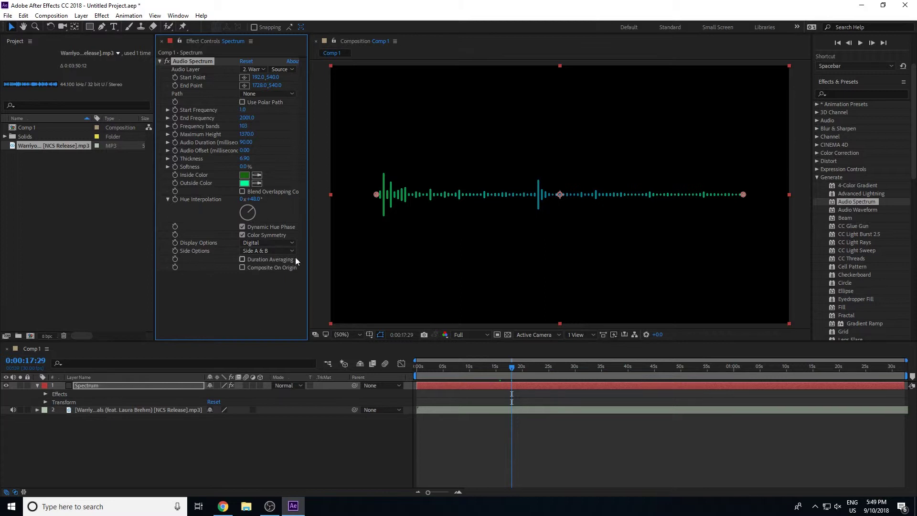
{"action": "left_click_drag", "start_coordinate": [308, 230], "coordinate": [327, 234]}
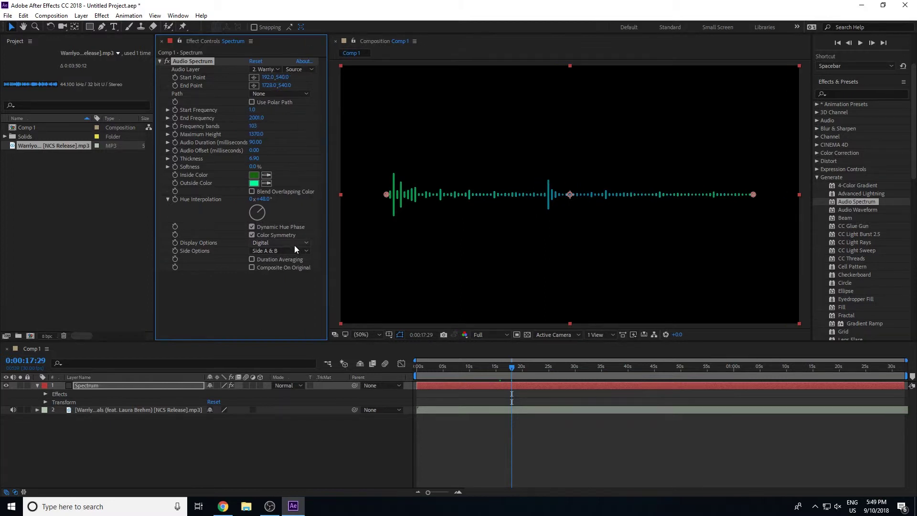
{"action": "left_click", "coordinate": [168, 200]}
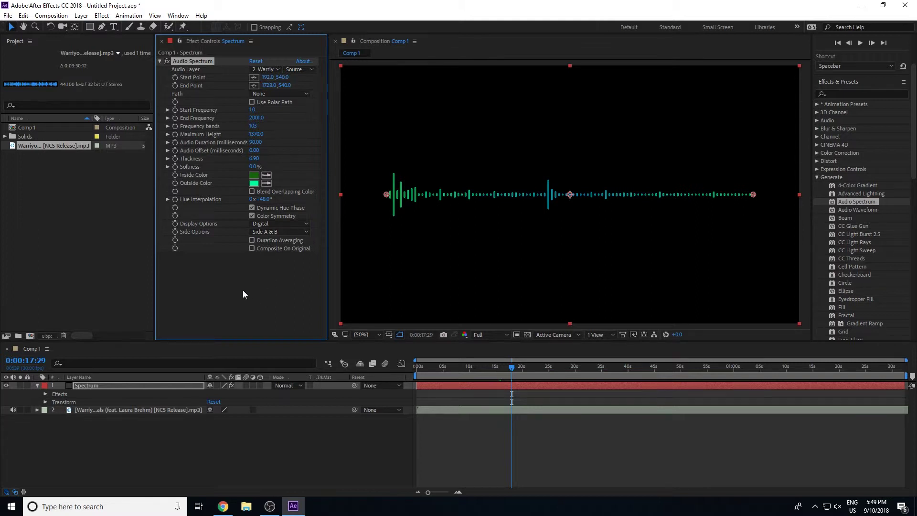
{"action": "left_click", "coordinate": [159, 61]}
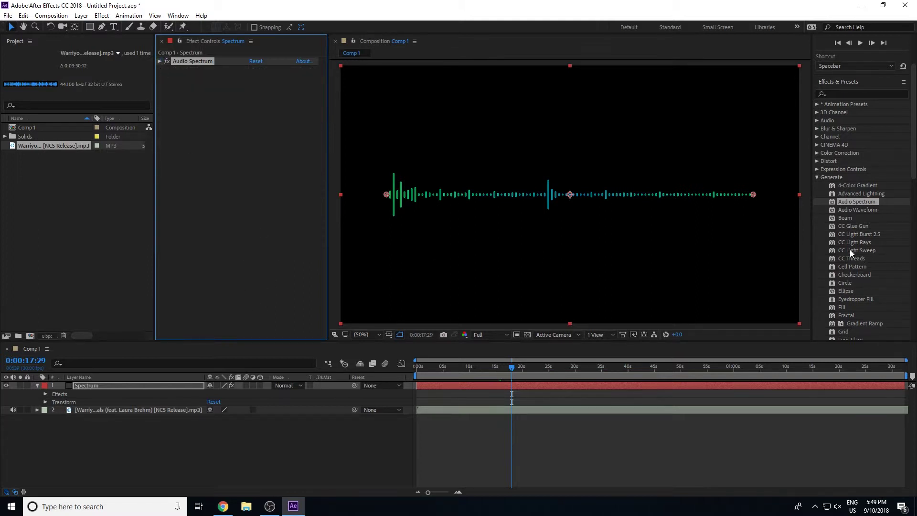
{"action": "left_click_drag", "start_coordinate": [852, 211], "coordinate": [392, 193]}
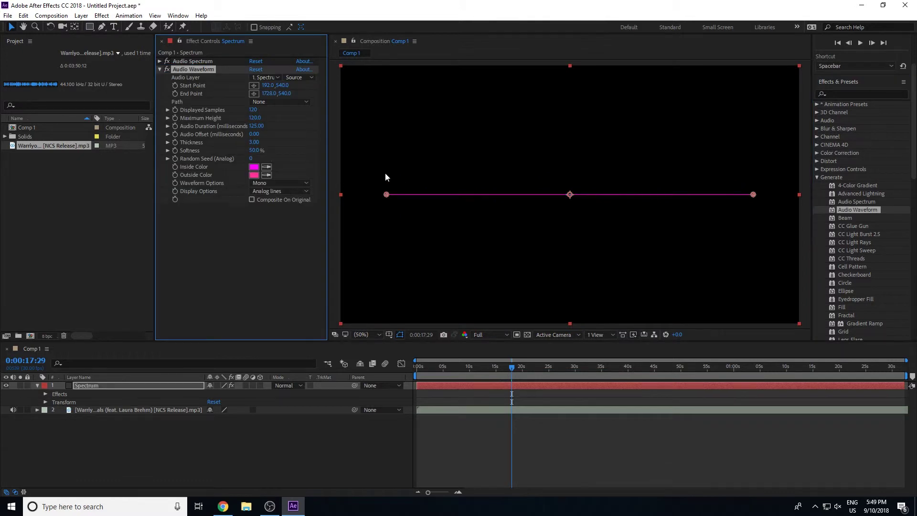
{"action": "left_click", "coordinate": [265, 78]}
{"action": "left_click", "coordinate": [305, 111]}
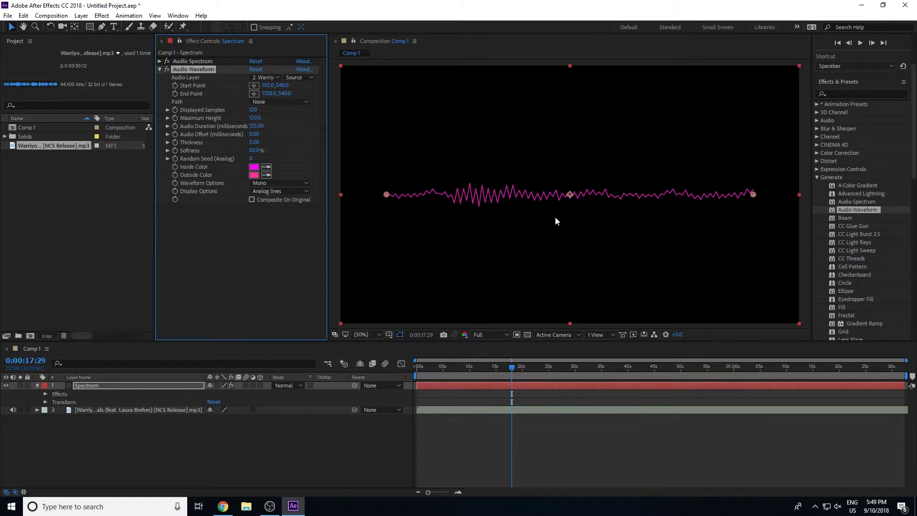
{"action": "left_click", "coordinate": [289, 183]}
{"action": "left_click", "coordinate": [288, 202]}
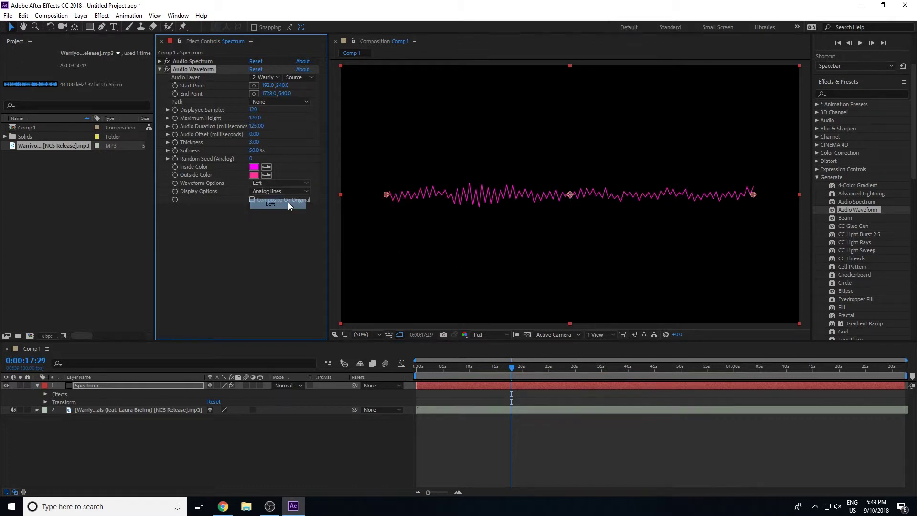
{"action": "left_click", "coordinate": [488, 367]}
{"action": "key", "text": "space"}
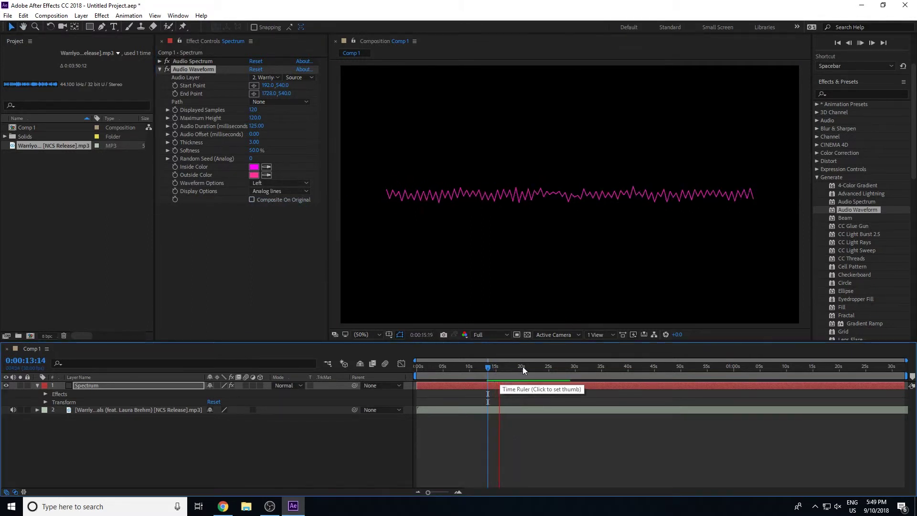
{"action": "key", "text": "space"}
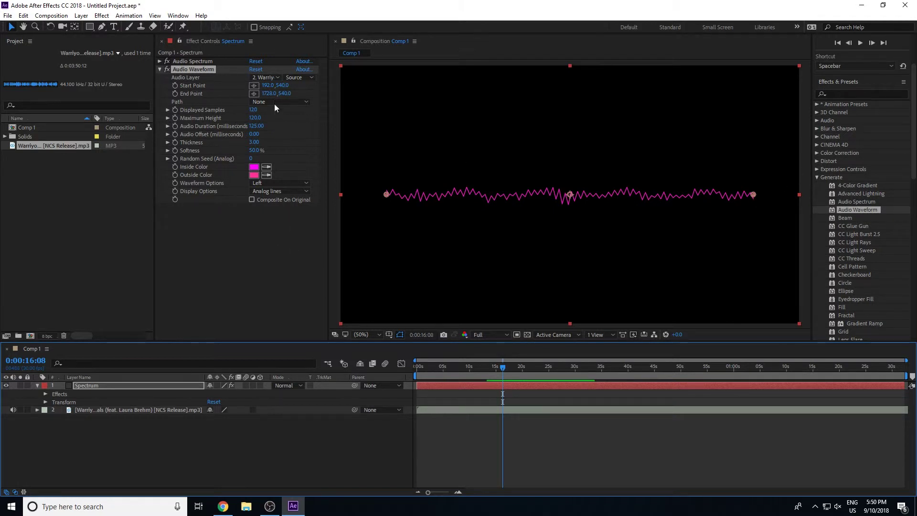
{"action": "left_click", "coordinate": [220, 261]}
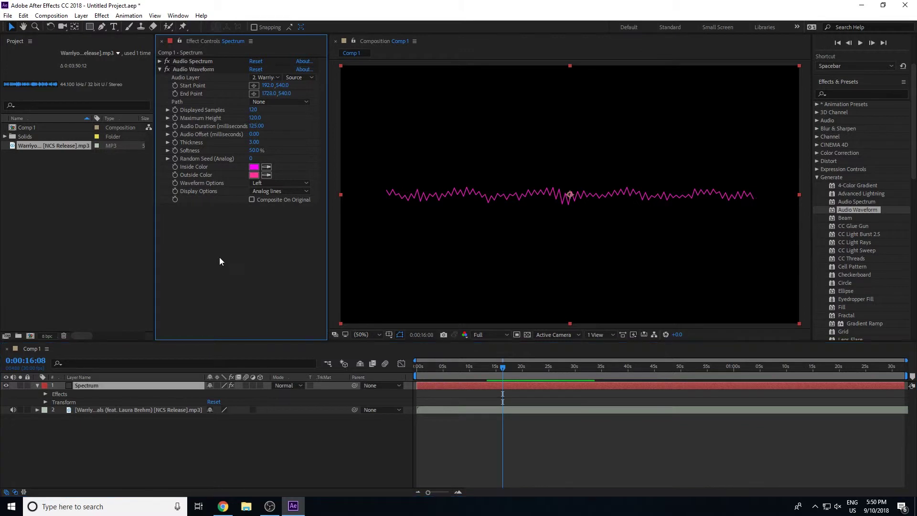
{"action": "left_click", "coordinate": [187, 70]}
{"action": "key", "text": "Delete"}
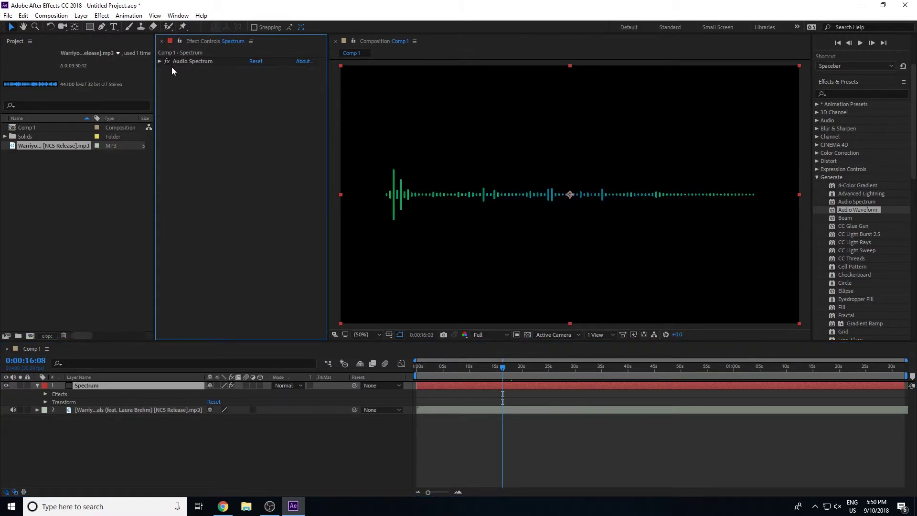
Step: Expand Audio Spectrum, collapse Generate and the Spectrum layer, and enable Composite On Original
{"action": "left_click", "coordinate": [161, 62]}
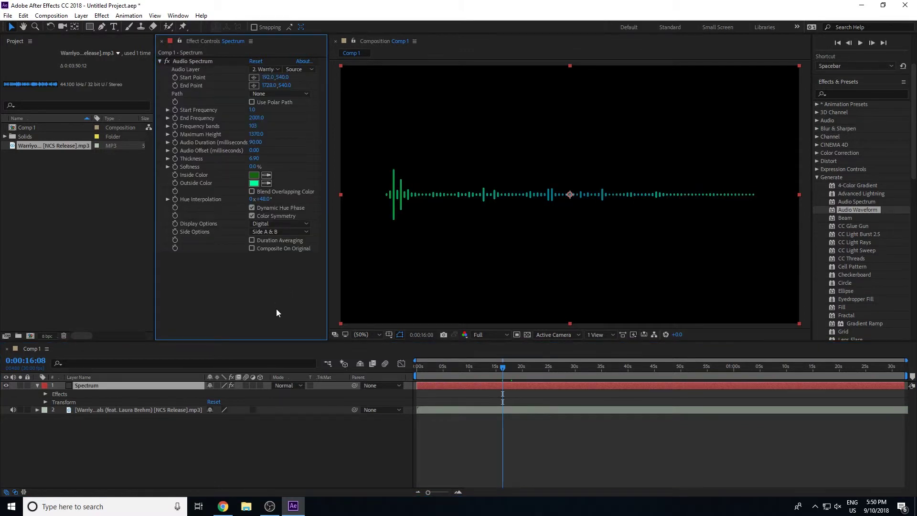
{"action": "left_click", "coordinate": [817, 177]}
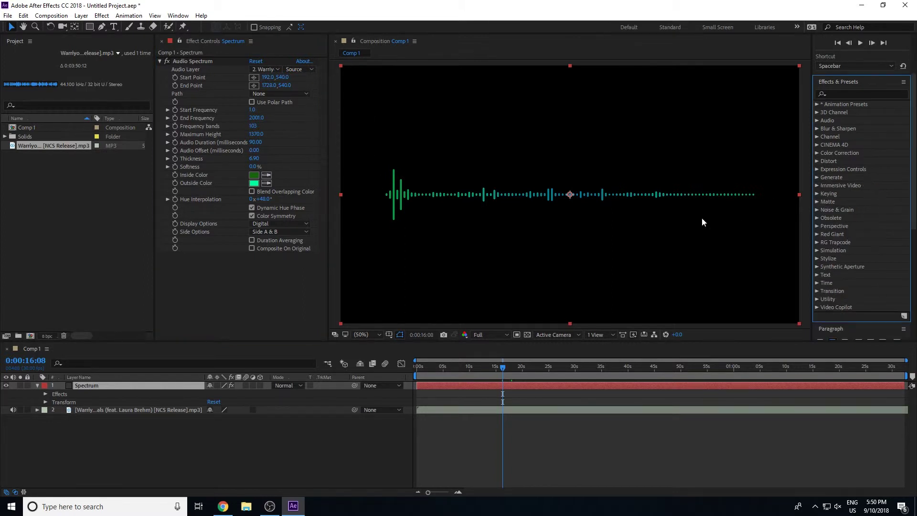
{"action": "left_click", "coordinate": [37, 385]}
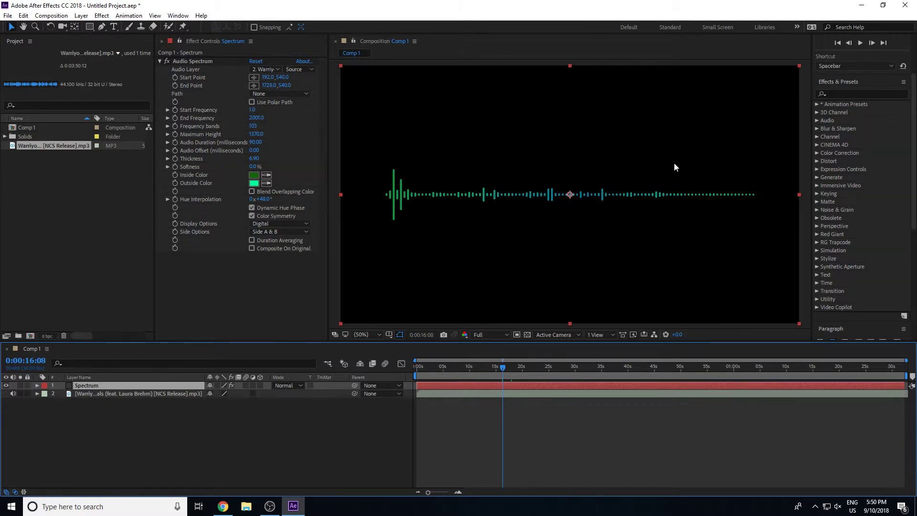
{"action": "left_click", "coordinate": [243, 253]}
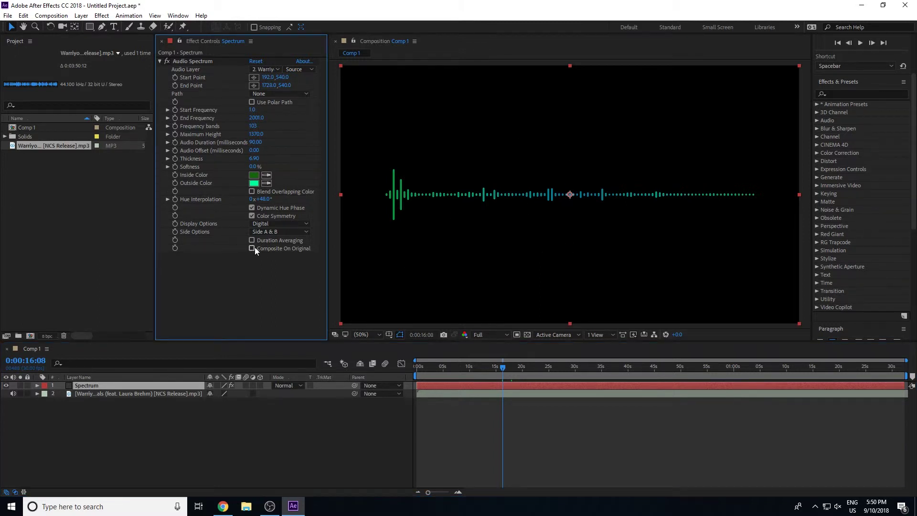
{"action": "left_click", "coordinate": [252, 248]}
{"action": "left_click", "coordinate": [138, 433]}
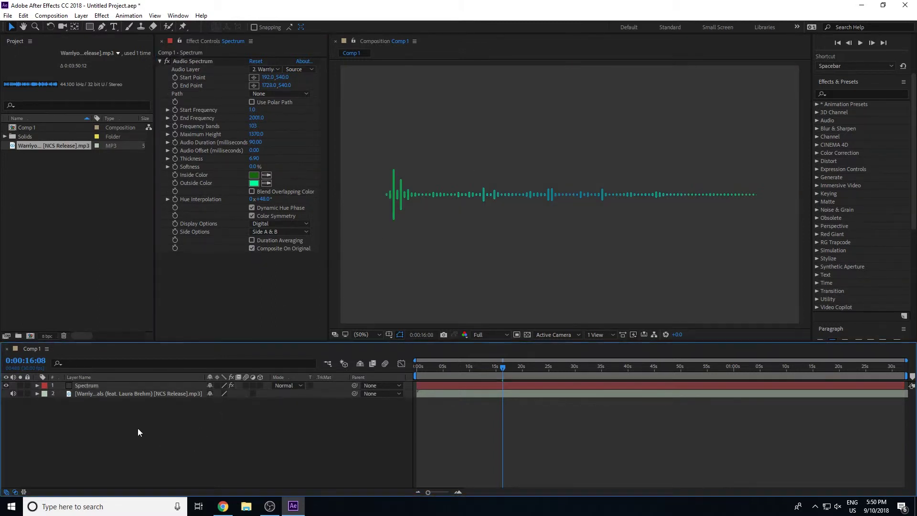
Step: Create a new light green solid layer in the composition
{"action": "right_click", "coordinate": [236, 420]}
{"action": "mouse_move", "coordinate": [303, 314]}
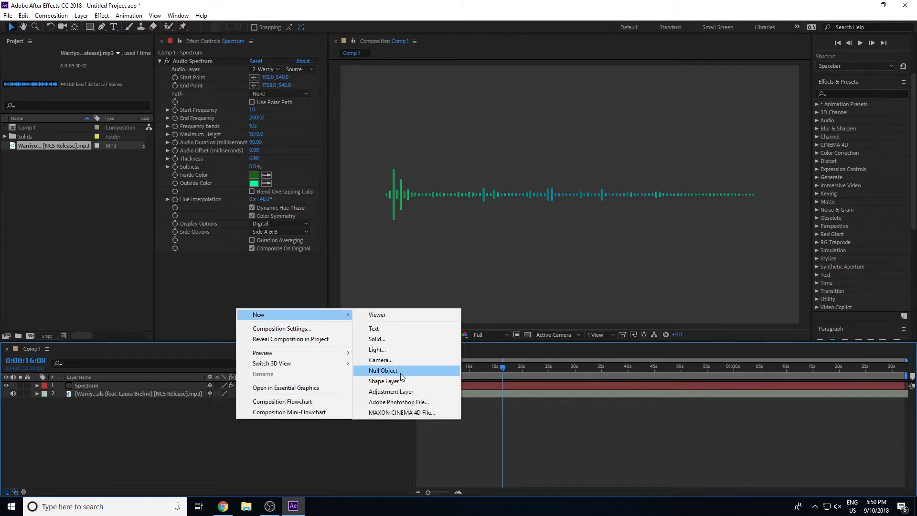
{"action": "left_click", "coordinate": [391, 339]}
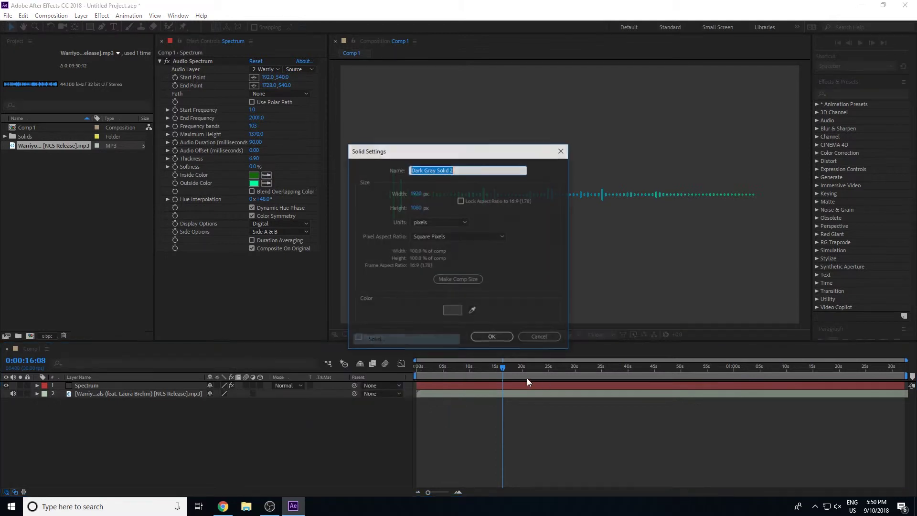
{"action": "left_click", "coordinate": [457, 311]}
{"action": "left_click", "coordinate": [233, 231]}
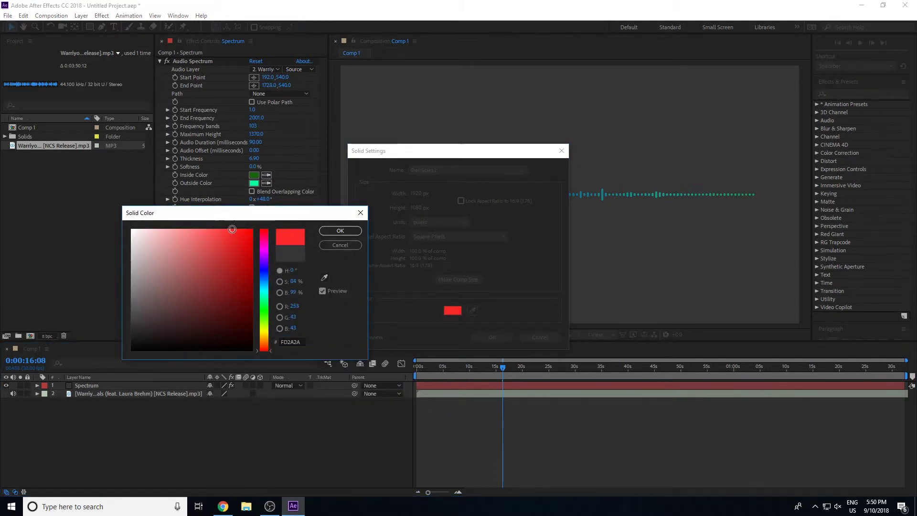
{"action": "left_click", "coordinate": [265, 315]}
{"action": "left_click", "coordinate": [201, 229]}
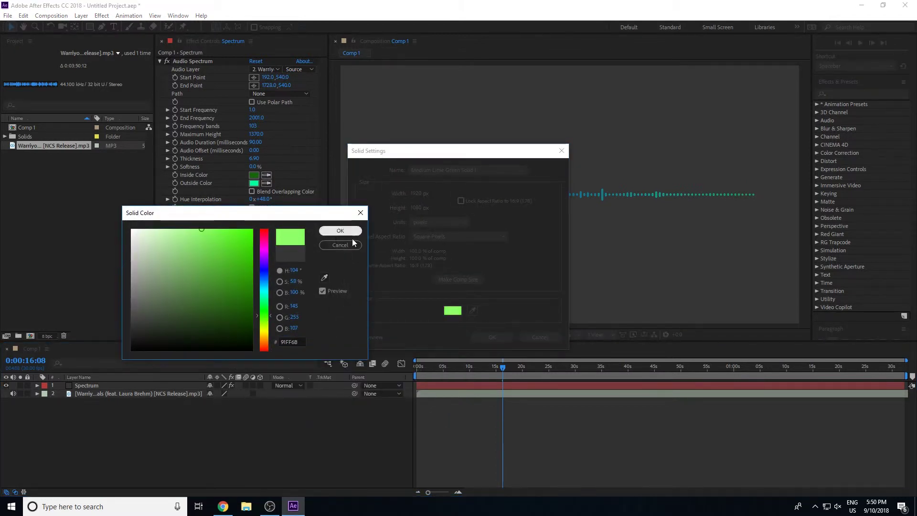
{"action": "left_click", "coordinate": [338, 232]}
{"action": "left_click", "coordinate": [491, 336]}
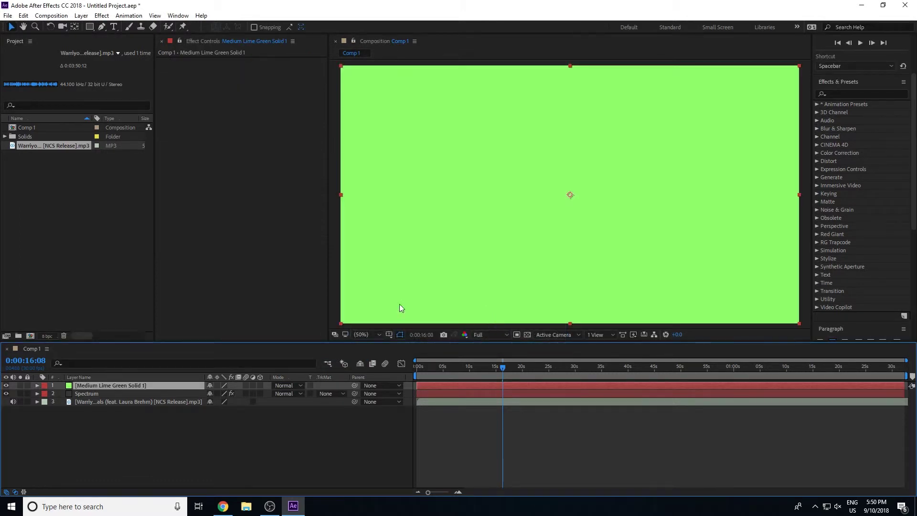
Step: Move the green solid below the Spectrum layer and select the solid
{"action": "left_click_drag", "start_coordinate": [107, 385], "coordinate": [105, 396]}
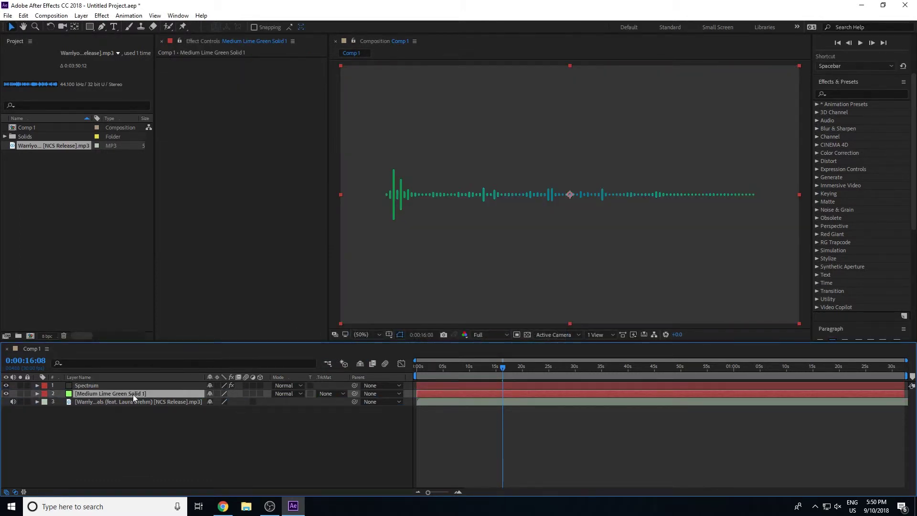
{"action": "left_click", "coordinate": [107, 385]}
{"action": "left_click", "coordinate": [252, 248]}
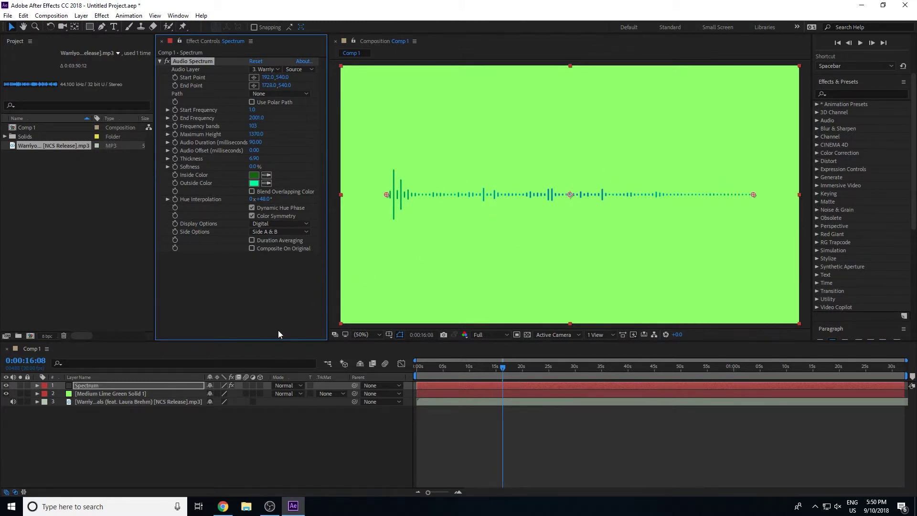
{"action": "left_click", "coordinate": [105, 394]}
{"action": "left_click", "coordinate": [855, 94]}
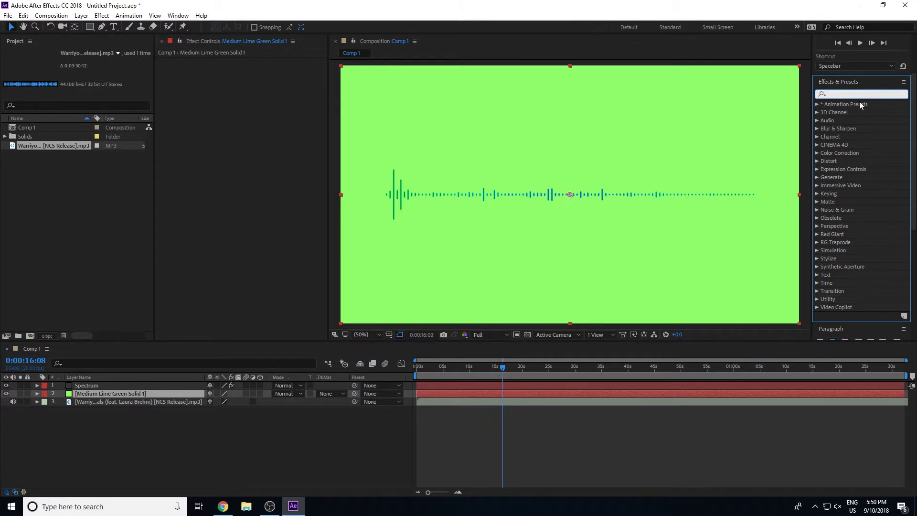
Step: Apply 4-Color Gradient from Generate to the green solid, undoing the accidental spectrum application
{"action": "left_click", "coordinate": [816, 177]}
{"action": "left_click_drag", "start_coordinate": [860, 185], "coordinate": [509, 281]}
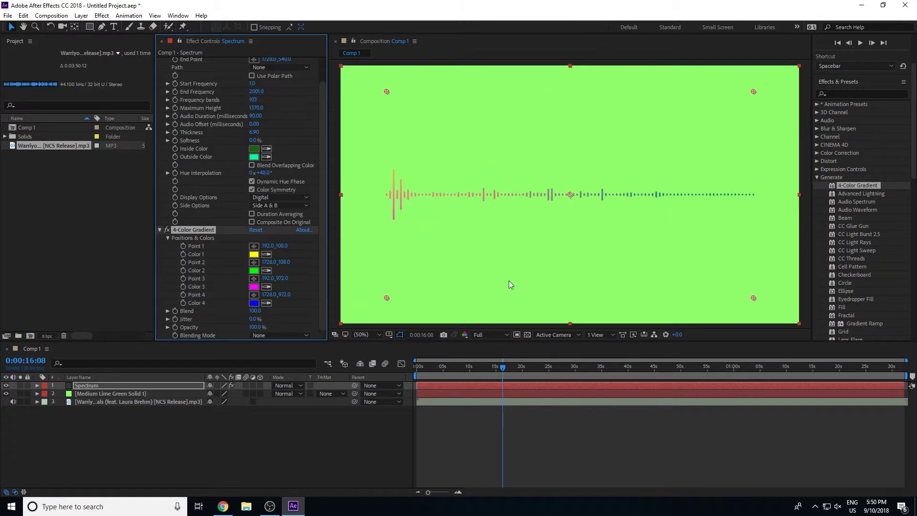
{"action": "key", "text": "ctrl+z"}
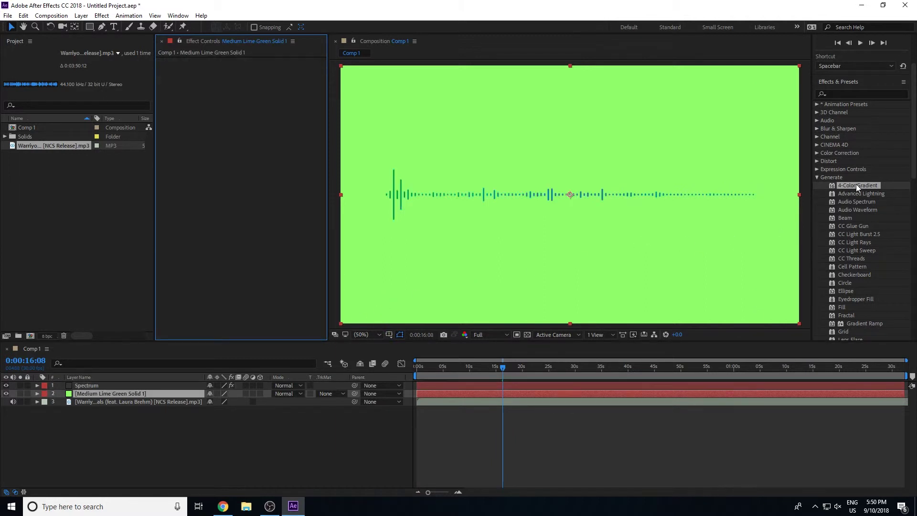
{"action": "left_click_drag", "start_coordinate": [857, 185], "coordinate": [182, 393]}
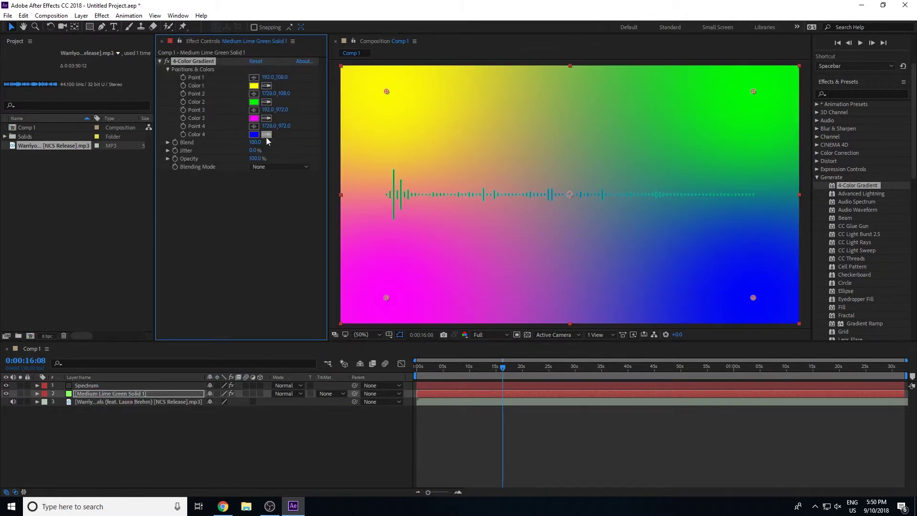
Step: Make Color 4 dark green and eyedrop dark shades into Colors 3, 2 and 1
{"action": "left_click", "coordinate": [253, 134]}
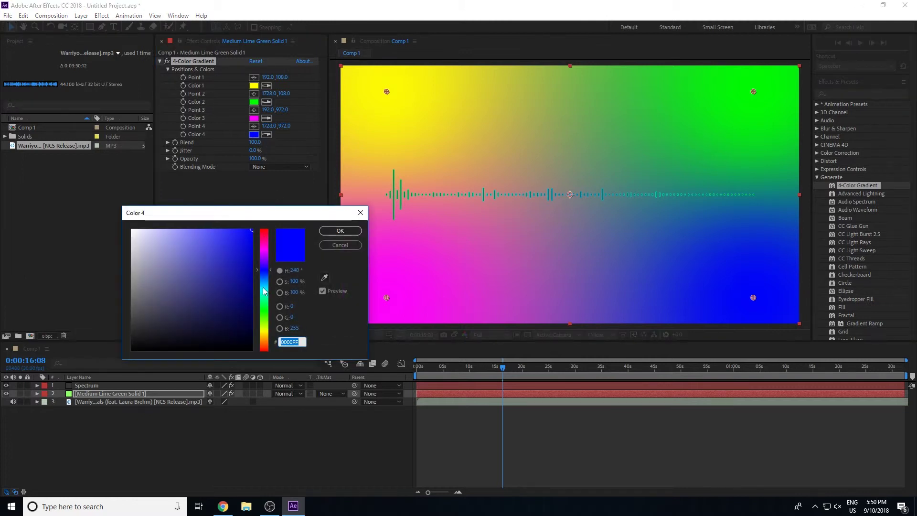
{"action": "mouse_move", "coordinate": [263, 291]}
{"action": "left_mouse_down"}
{"action": "mouse_move", "coordinate": [264, 319]}
{"action": "mouse_move", "coordinate": [248, 333]}
{"action": "left_mouse_up"}
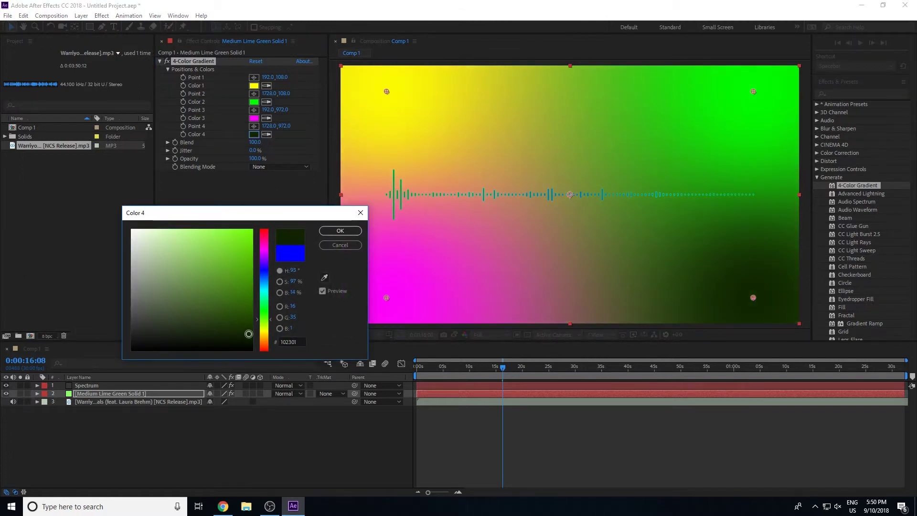
{"action": "left_click", "coordinate": [340, 230]}
{"action": "left_click", "coordinate": [266, 134]}
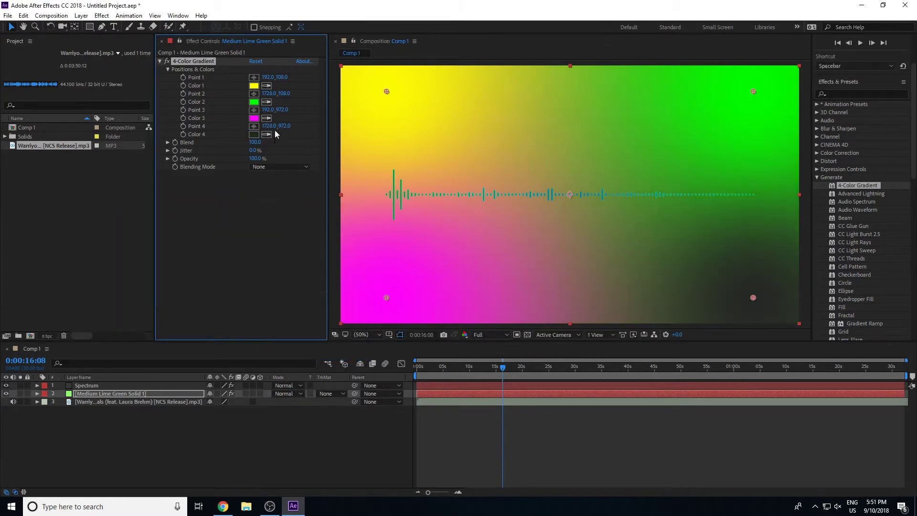
{"action": "left_click", "coordinate": [261, 134]}
{"action": "left_click", "coordinate": [266, 118]}
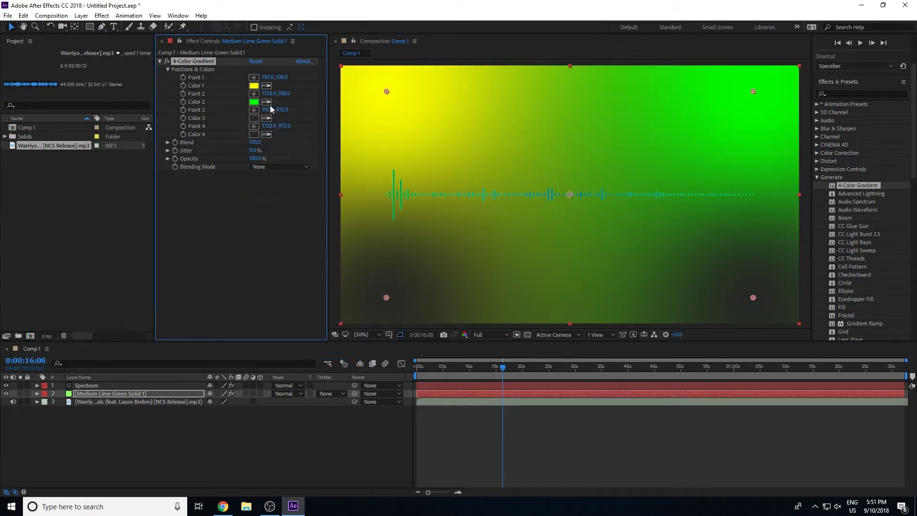
{"action": "left_click", "coordinate": [263, 115]}
{"action": "left_click", "coordinate": [267, 85]}
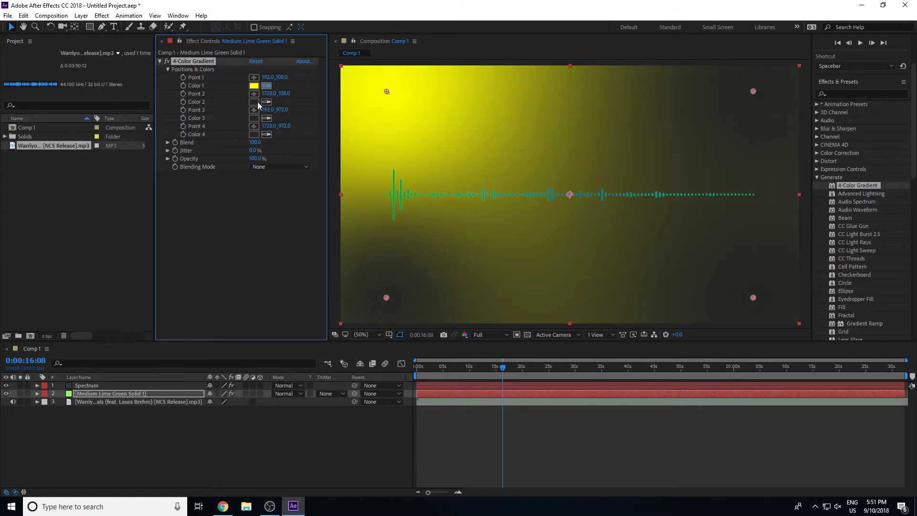
{"action": "left_click", "coordinate": [261, 99]}
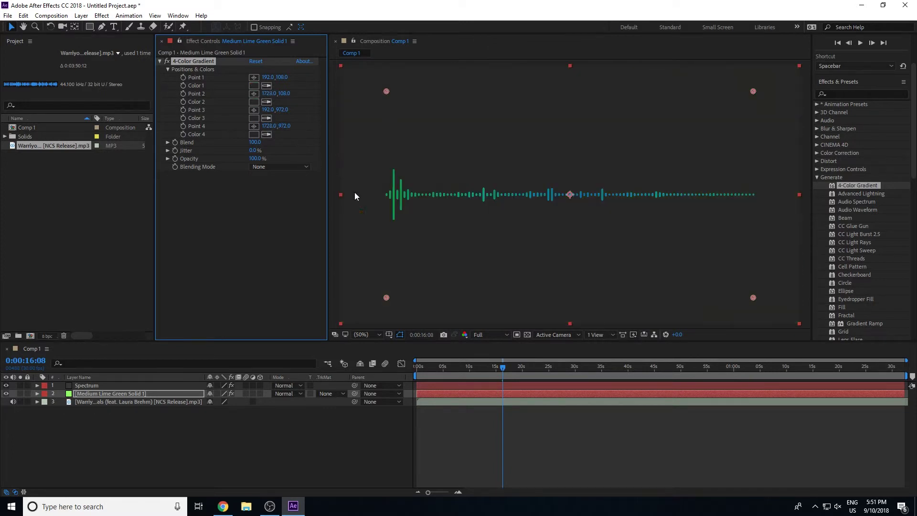
Step: Set Color 3 to dark green and copy it into Colors 1 and 2
{"action": "left_click", "coordinate": [254, 118]}
{"action": "left_click_drag", "start_coordinate": [262, 236], "coordinate": [265, 320]}
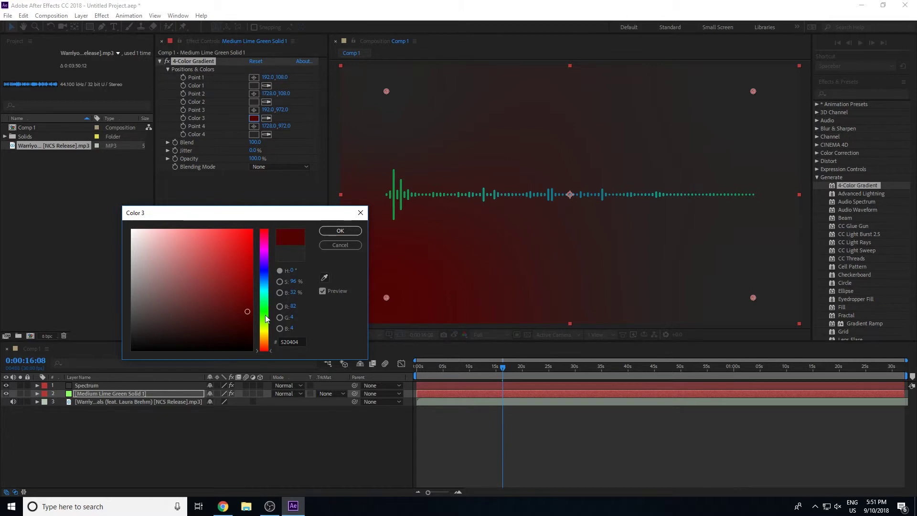
{"action": "left_click", "coordinate": [264, 317]}
{"action": "left_click_drag", "start_coordinate": [246, 315], "coordinate": [244, 329]}
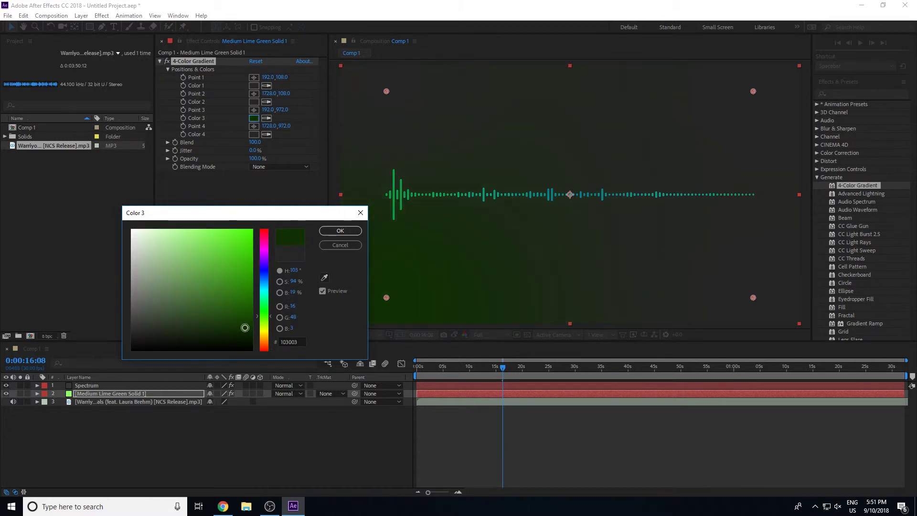
{"action": "left_click", "coordinate": [340, 230]}
{"action": "left_click", "coordinate": [265, 87]}
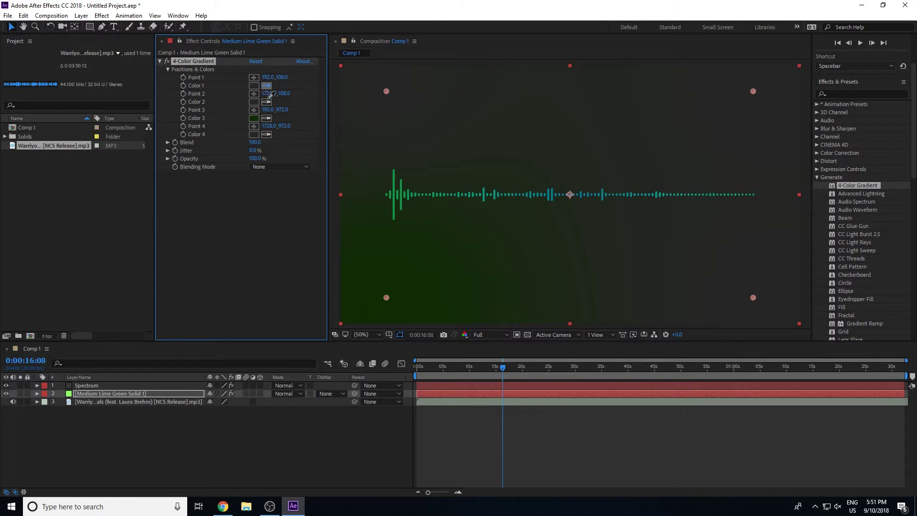
{"action": "left_click", "coordinate": [255, 118]}
{"action": "left_click", "coordinate": [266, 102]}
{"action": "left_click", "coordinate": [255, 117]}
{"action": "left_click", "coordinate": [363, 408]}
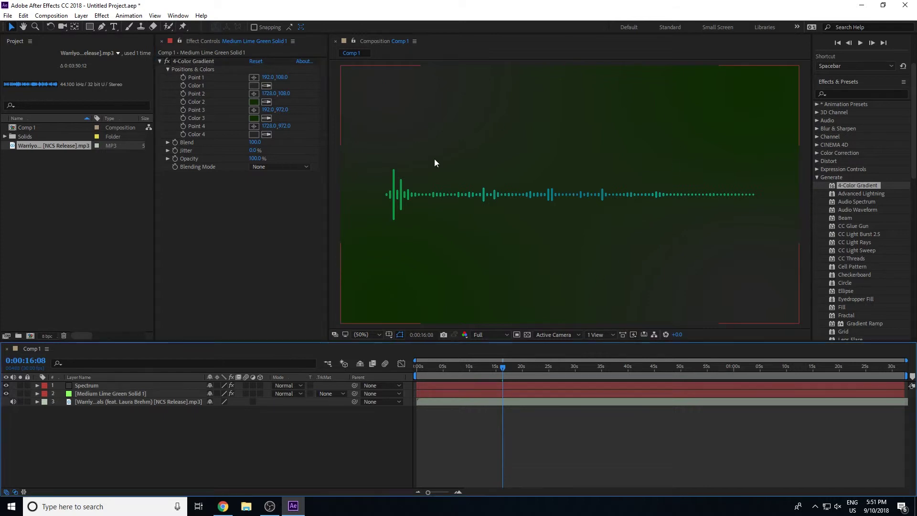
Step: Add slight Jitter, make Color 4 very dark green, copy it into Color 1, and preview
{"action": "left_click_drag", "start_coordinate": [252, 151], "coordinate": [260, 150]}
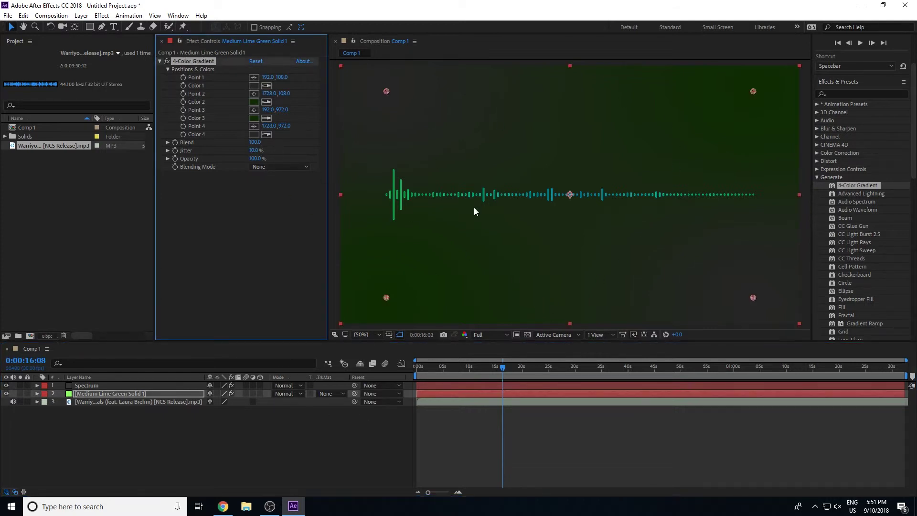
{"action": "left_click", "coordinate": [255, 134]}
{"action": "left_click", "coordinate": [264, 314]}
{"action": "left_click_drag", "start_coordinate": [218, 320], "coordinate": [237, 342]}
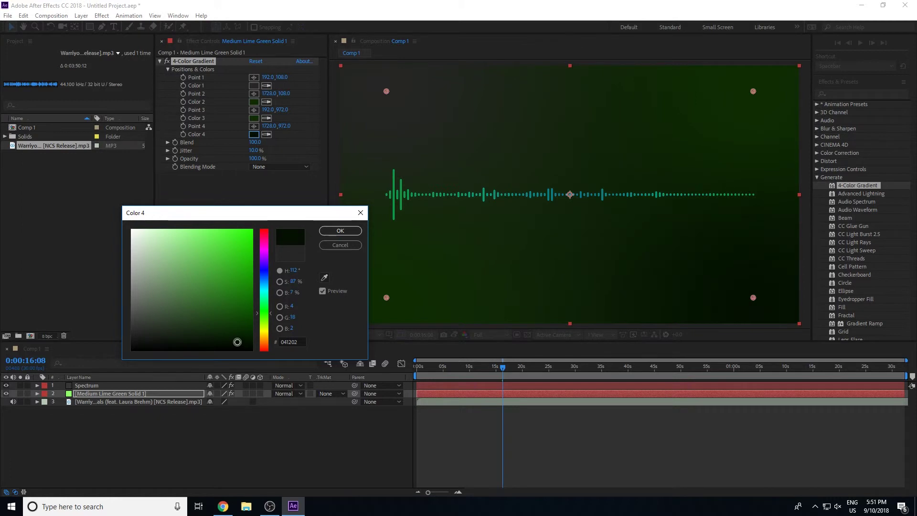
{"action": "left_click", "coordinate": [340, 231]}
{"action": "left_click", "coordinate": [265, 85]}
{"action": "left_click", "coordinate": [254, 134]}
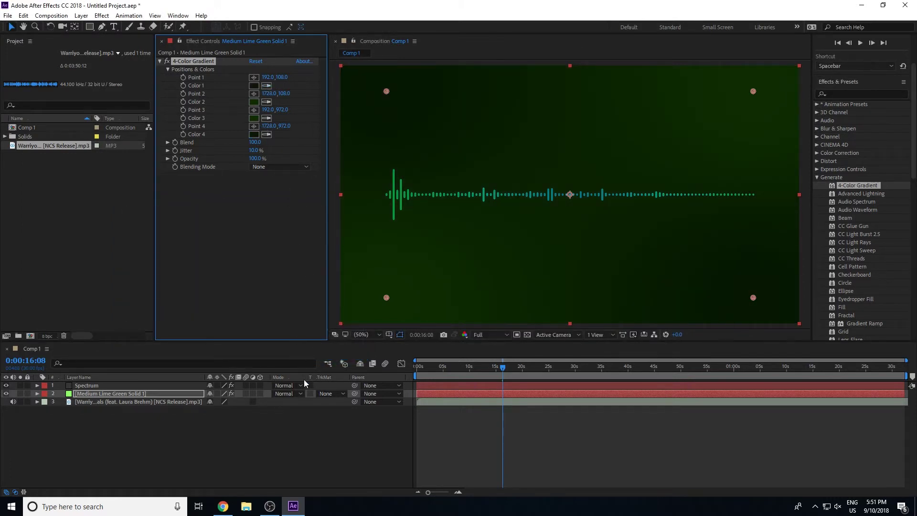
{"action": "left_click", "coordinate": [319, 438]}
{"action": "mouse_move", "coordinate": [501, 368]}
{"action": "left_mouse_down"}
{"action": "mouse_move", "coordinate": [491, 369]}
{"action": "mouse_move", "coordinate": [506, 380]}
{"action": "left_mouse_up"}
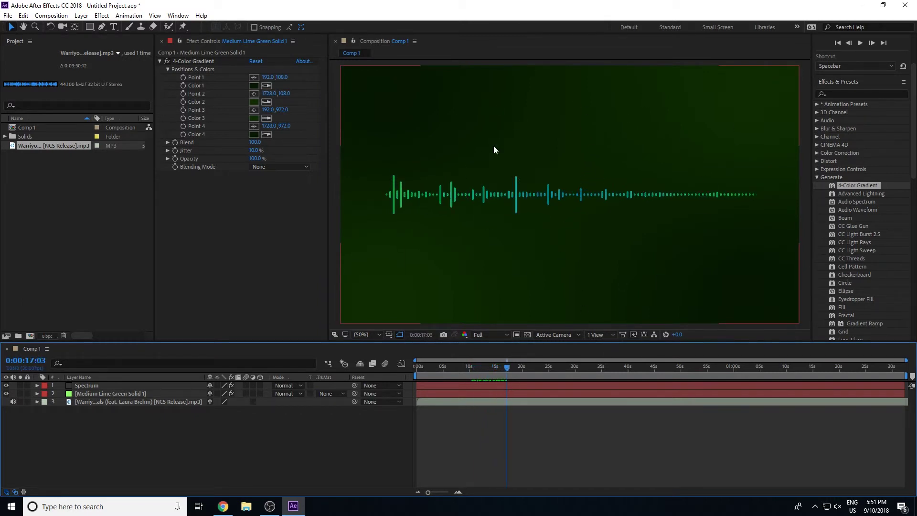
Step: Apply the Distort > Polar Coordinates effect to the Spectrum layer
{"action": "left_click", "coordinate": [816, 177]}
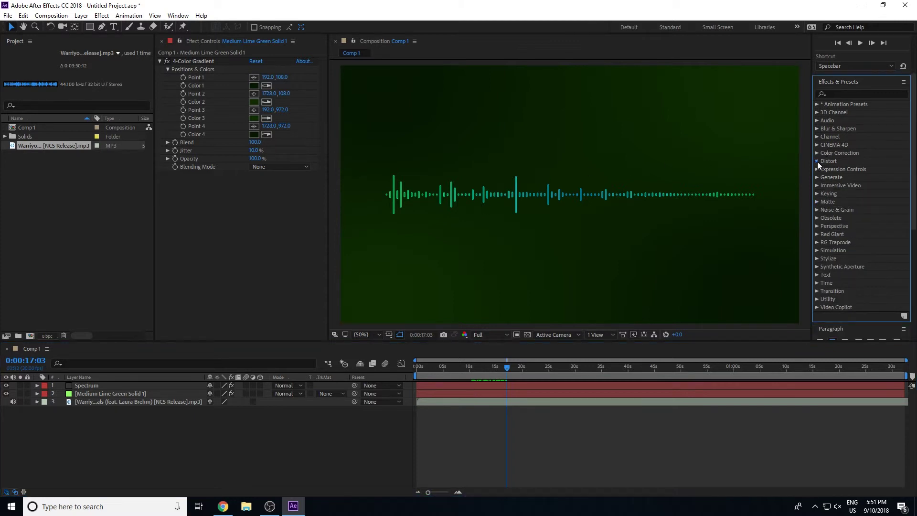
{"action": "left_click", "coordinate": [818, 162]}
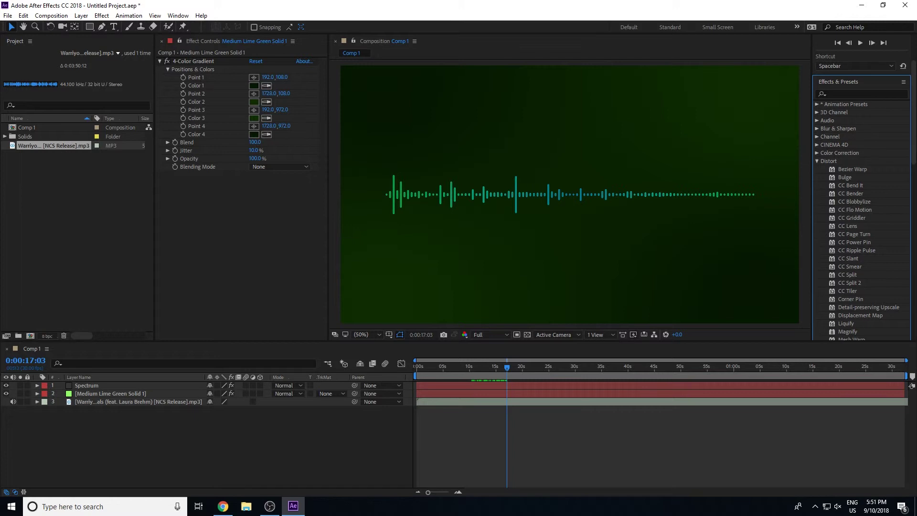
{"action": "scroll", "coordinate": [859, 191], "scroll_direction": "down", "scroll_amount": 5}
{"action": "scroll", "coordinate": [860, 191], "scroll_direction": "down", "scroll_amount": 1}
{"action": "scroll", "coordinate": [859, 191], "scroll_direction": "down", "scroll_amount": 1}
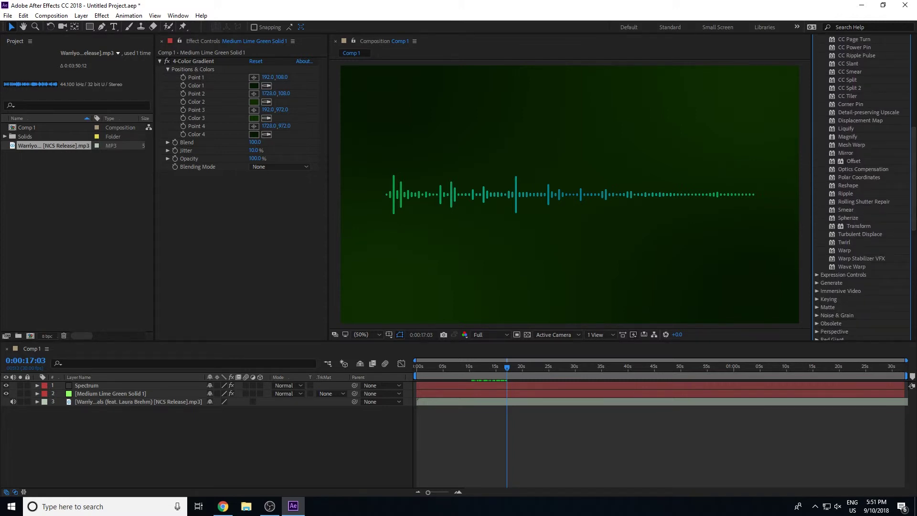
{"action": "left_click_drag", "start_coordinate": [859, 177], "coordinate": [116, 380]}
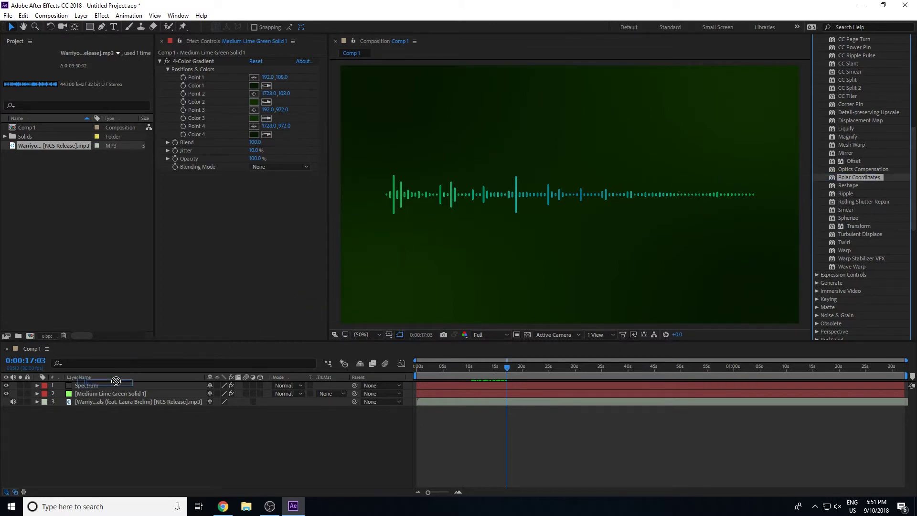
{"action": "left_click_drag", "start_coordinate": [116, 380], "coordinate": [115, 385]}
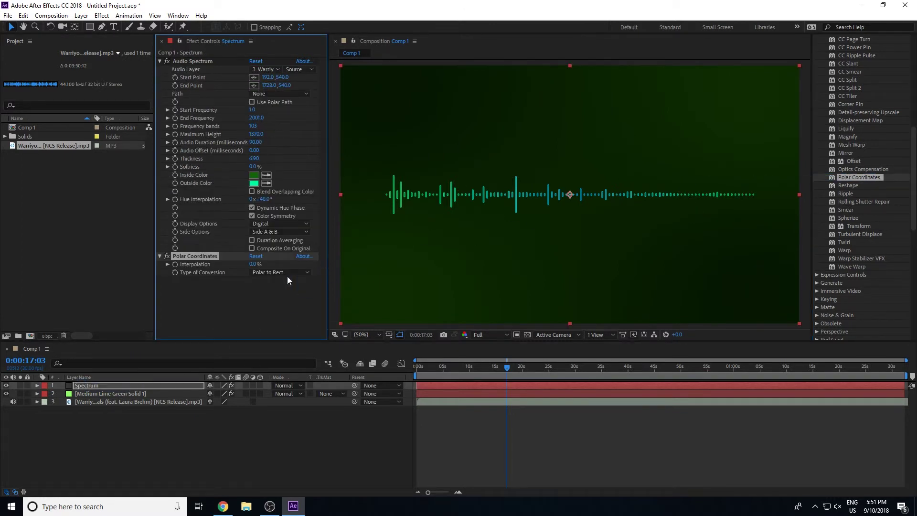
{"action": "left_click", "coordinate": [159, 61]}
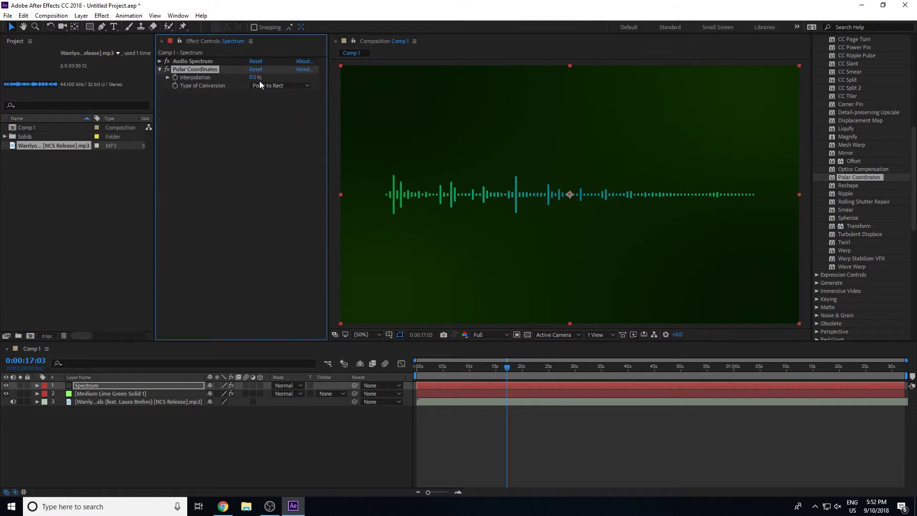
Step: Set Polar Coordinates to Rect to Polar at 100% interpolation and preview the ring
{"action": "left_click_drag", "start_coordinate": [252, 76], "coordinate": [269, 77]}
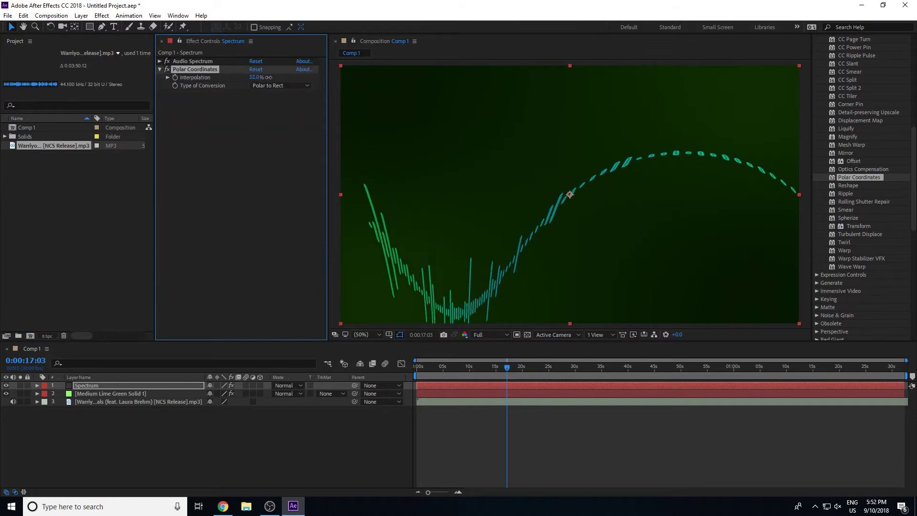
{"action": "left_click_drag", "start_coordinate": [501, 373], "coordinate": [493, 372]}
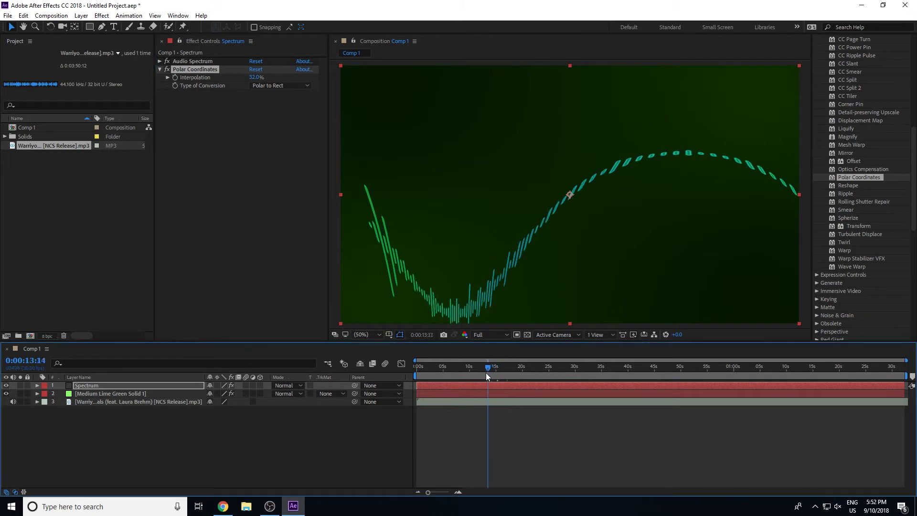
{"action": "left_click", "coordinate": [261, 85]}
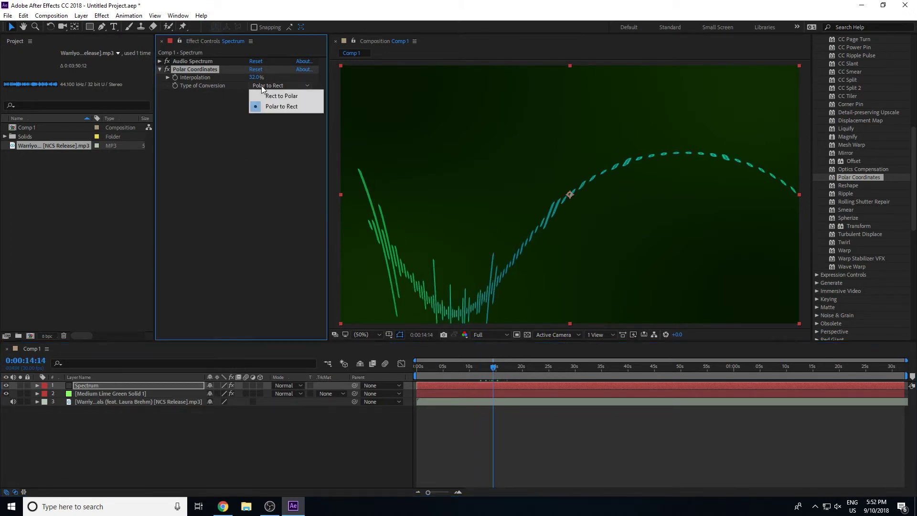
{"action": "left_click", "coordinate": [288, 97]}
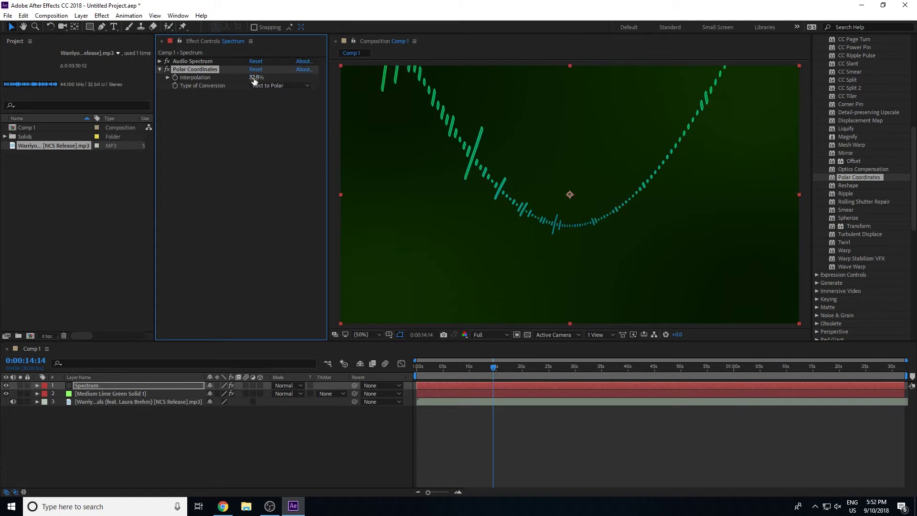
{"action": "left_click_drag", "start_coordinate": [266, 78], "coordinate": [298, 79]}
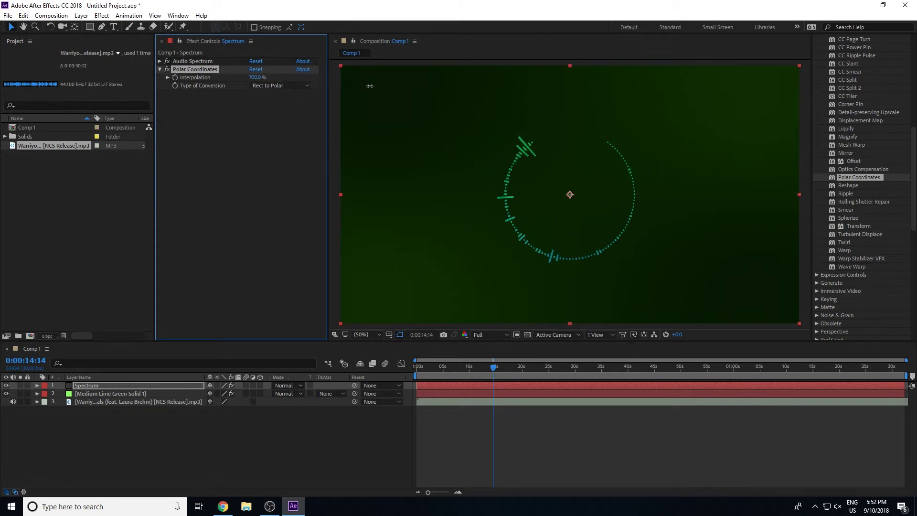
{"action": "key", "text": "space"}
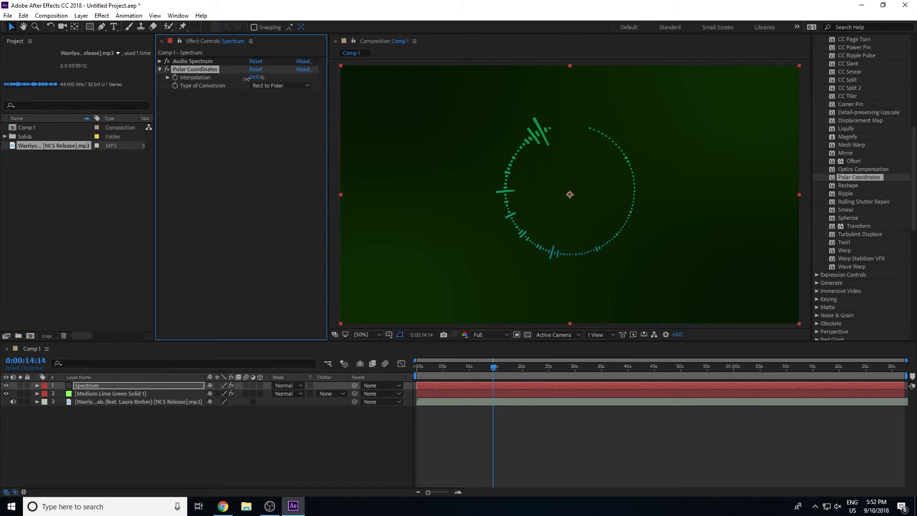
{"action": "key", "text": "space"}
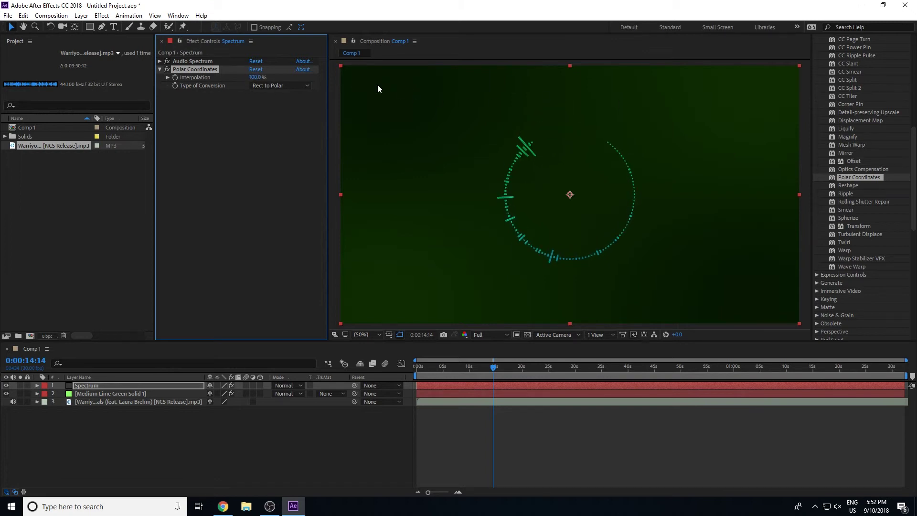
{"action": "left_click_drag", "start_coordinate": [497, 367], "coordinate": [484, 373]}
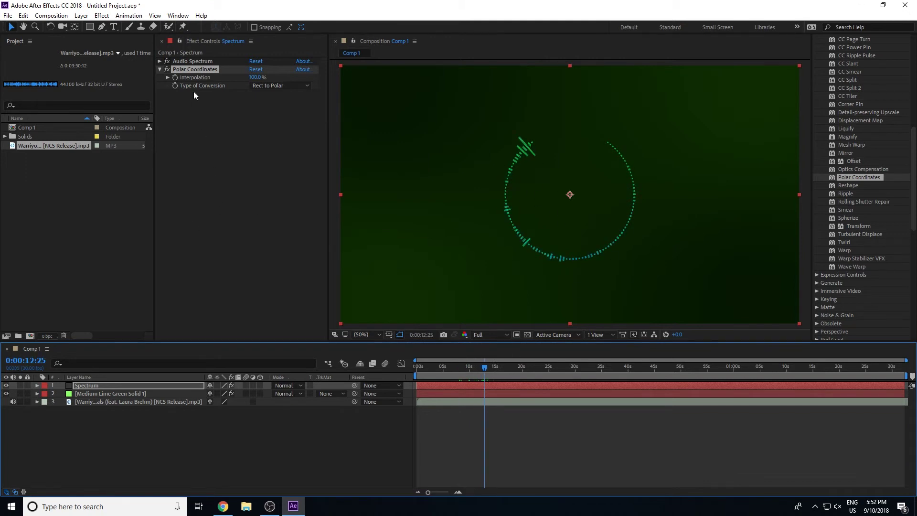
{"action": "left_click", "coordinate": [160, 70]}
Step: Set Audio Spectrum Start Point to 11,540 and End Point to 1915,540
{"action": "left_click", "coordinate": [160, 61]}
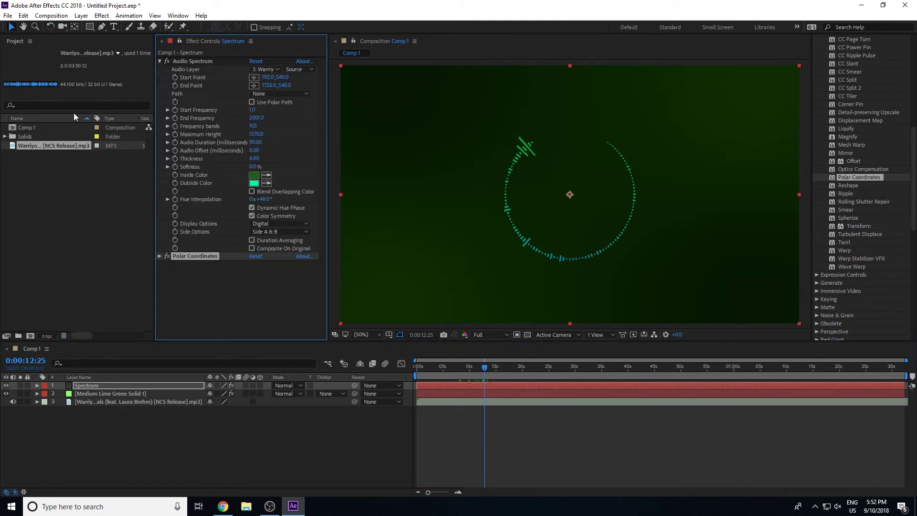
{"action": "left_click_drag", "start_coordinate": [268, 77], "coordinate": [194, 87]}
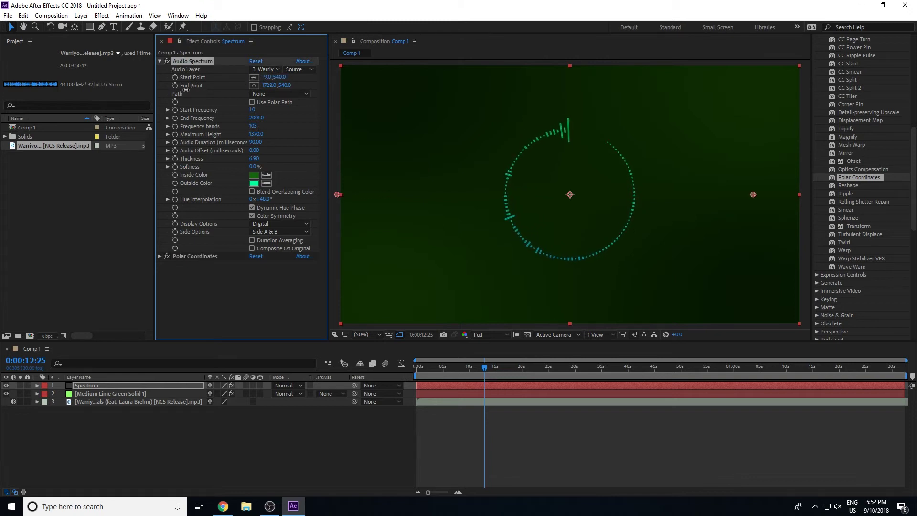
{"action": "left_click_drag", "start_coordinate": [195, 88], "coordinate": [198, 94]}
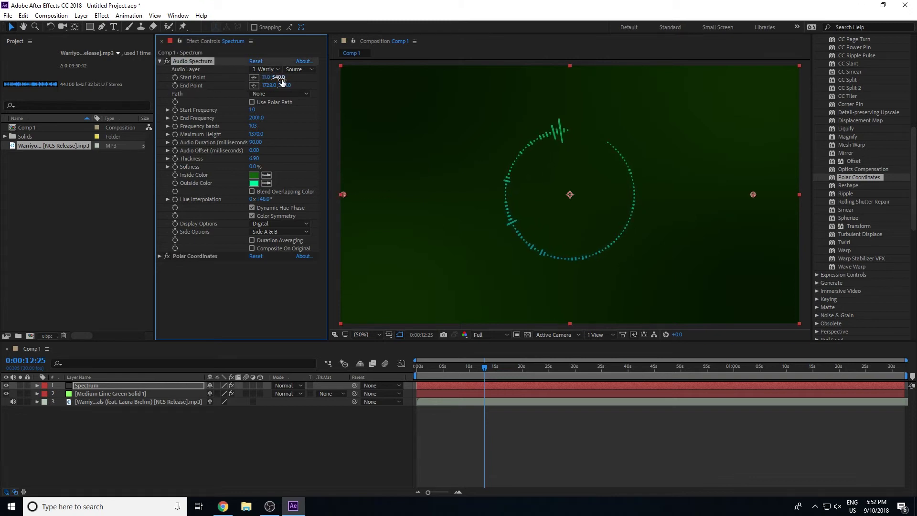
{"action": "mouse_move", "coordinate": [283, 85]}
{"action": "left_mouse_down"}
{"action": "mouse_move", "coordinate": [309, 89]}
{"action": "mouse_move", "coordinate": [276, 85]}
{"action": "left_mouse_up"}
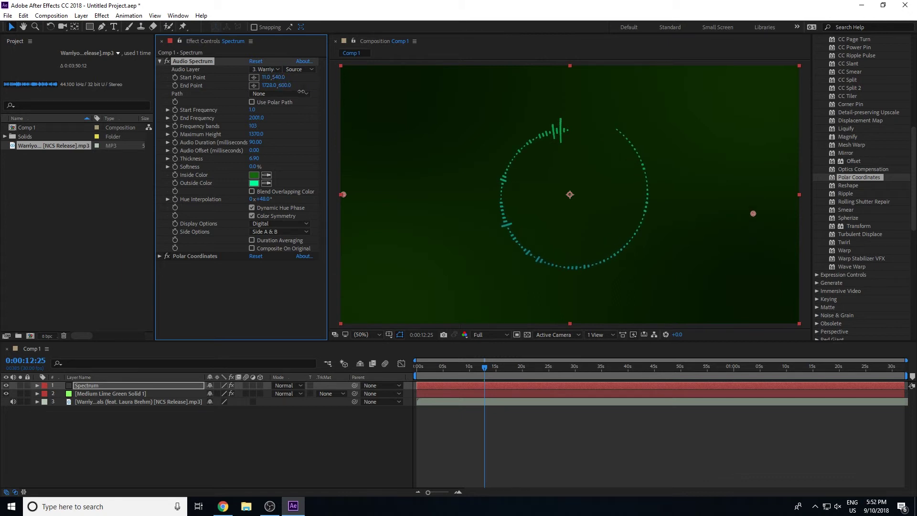
{"action": "type", "text": "1912"}
{"action": "key", "text": "Tab"}
{"action": "type", "text": "540"}
{"action": "key", "text": "Return"}
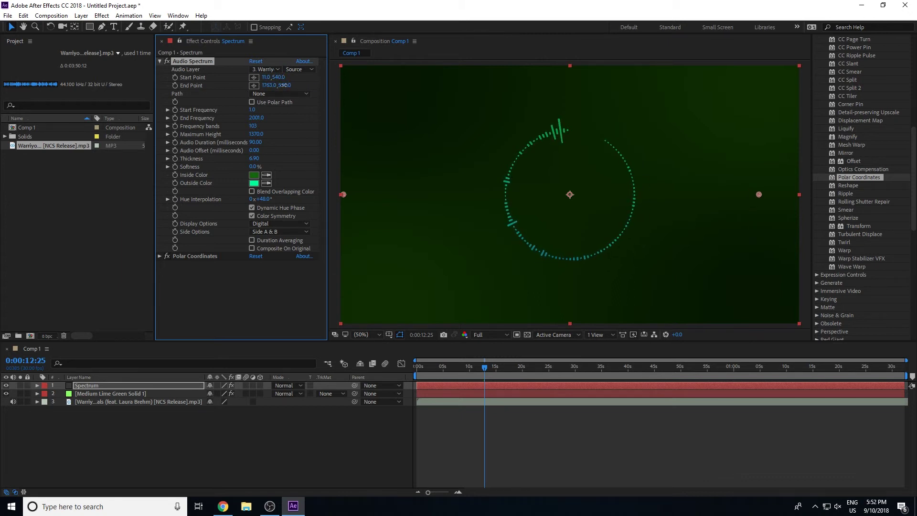
{"action": "left_click_drag", "start_coordinate": [357, 88], "coordinate": [358, 87]}
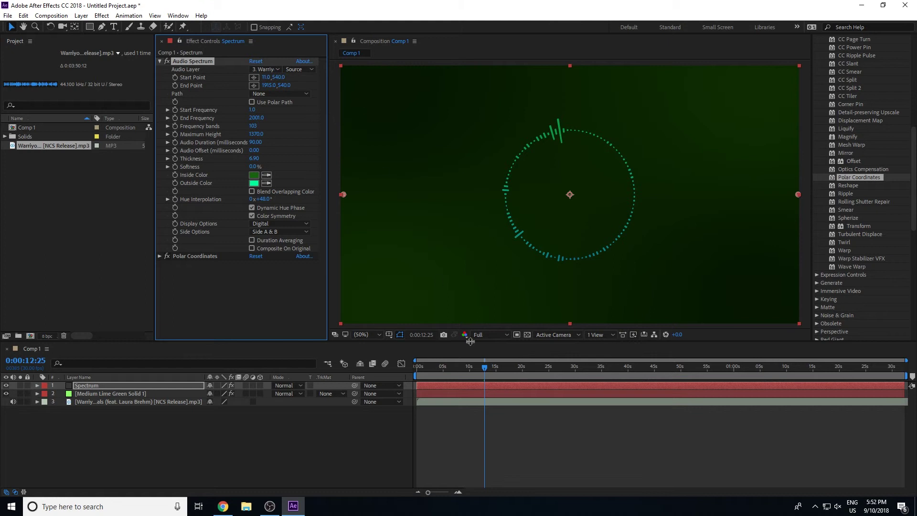
Step: Preview the spectrum ring from the start, scrubbing through to check it
{"action": "left_click", "coordinate": [339, 423]}
{"action": "left_click_drag", "start_coordinate": [486, 363], "coordinate": [398, 371]}
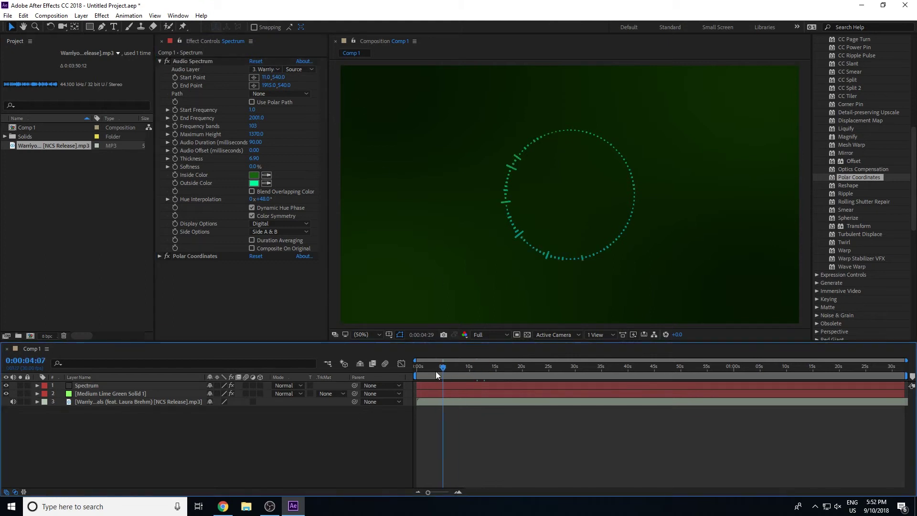
{"action": "key", "text": "space"}
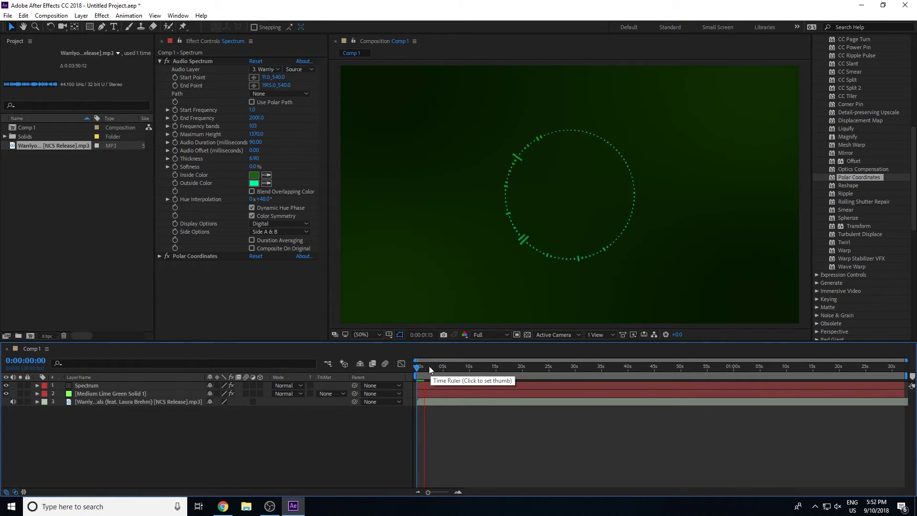
{"action": "left_click_drag", "start_coordinate": [430, 366], "coordinate": [513, 384]}
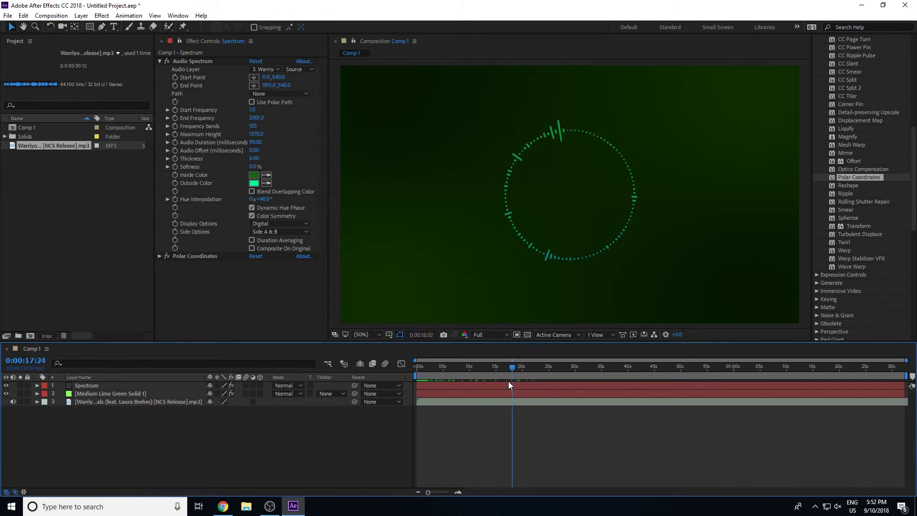
{"action": "key", "text": "space"}
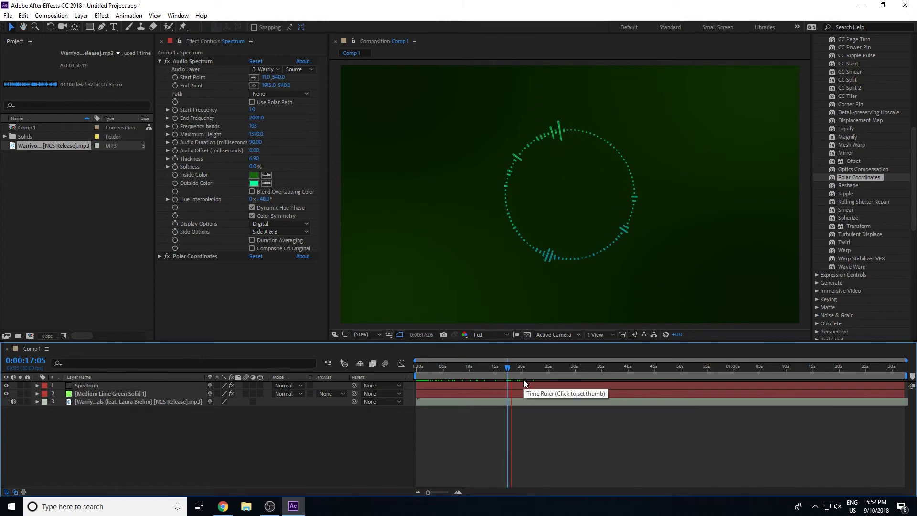
{"action": "left_click", "coordinate": [500, 370]}
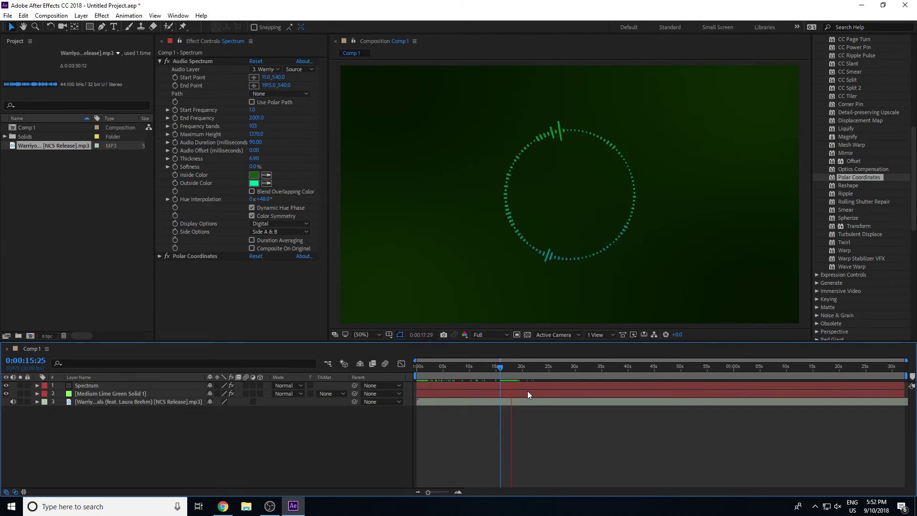
{"action": "key", "text": "space"}
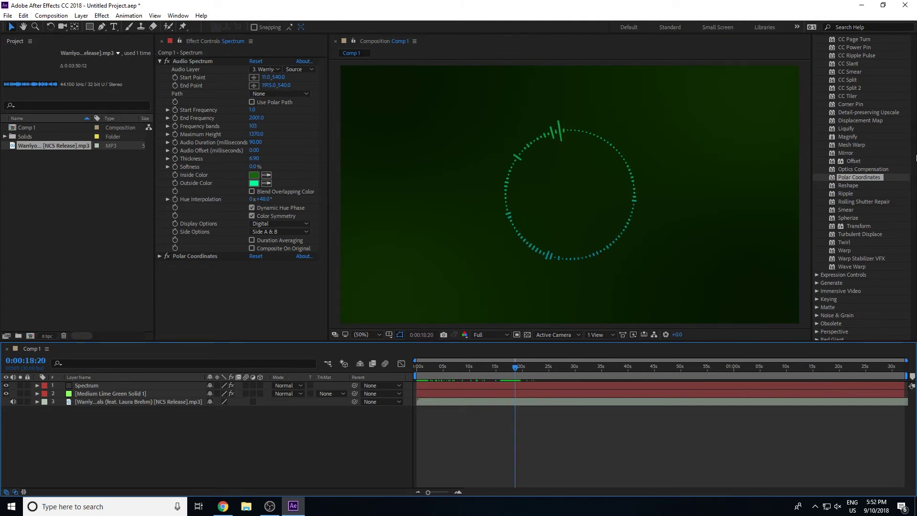
{"action": "scroll", "coordinate": [825, 168], "scroll_direction": "up", "scroll_amount": 5}
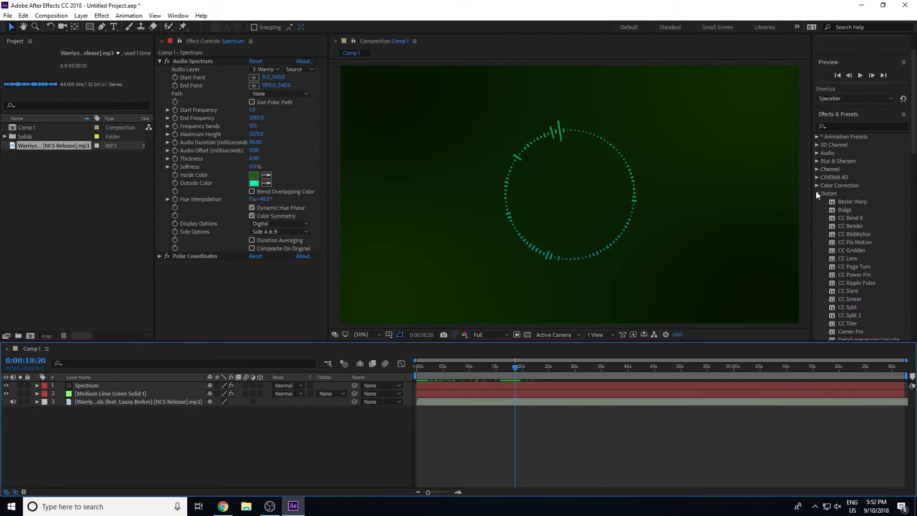
Step: Search Effects & Presets for 'glow' and apply Glow to the Spectrum layer
{"action": "left_click", "coordinate": [850, 126]}
{"action": "type", "text": "gl"}
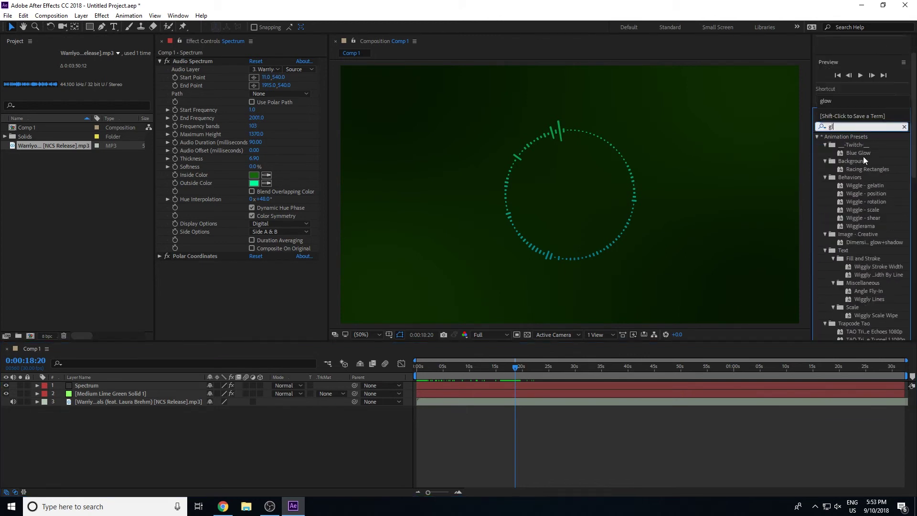
{"action": "type", "text": "ow"}
{"action": "left_click_drag", "start_coordinate": [852, 218], "coordinate": [133, 389]}
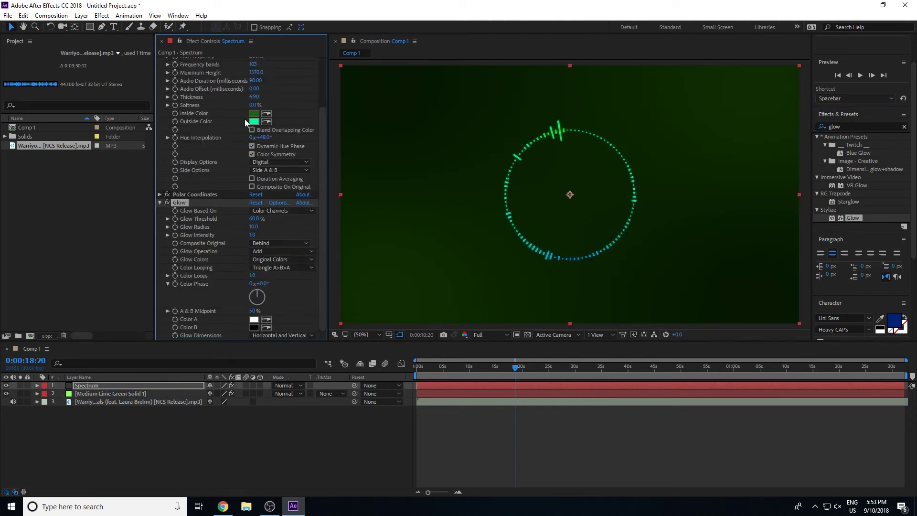
Step: Adjust the Glow threshold and set radius 122 and intensity 3.3
{"action": "scroll", "coordinate": [322, 148], "scroll_direction": "up", "scroll_amount": 3}
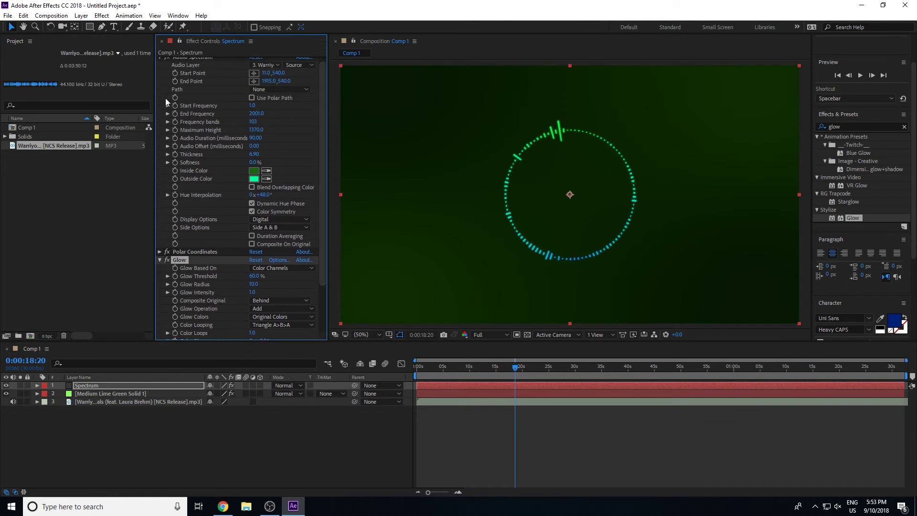
{"action": "left_click", "coordinate": [159, 61]}
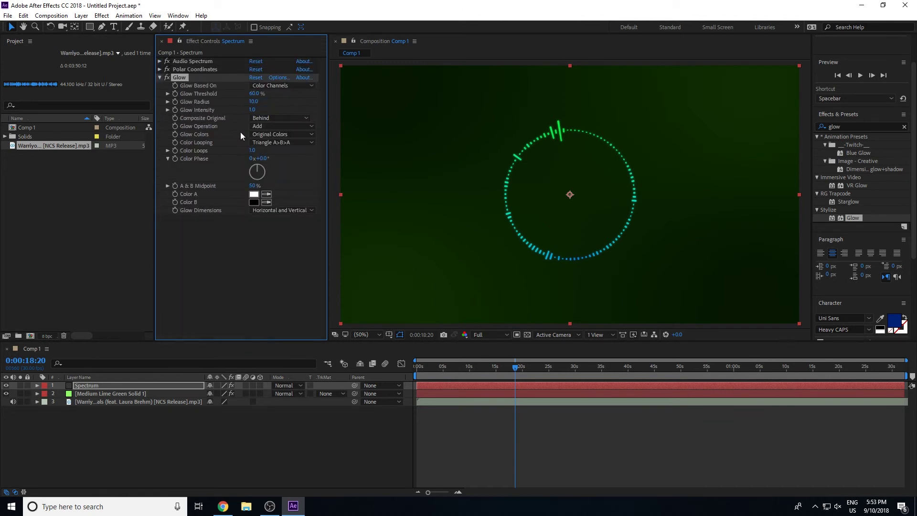
{"action": "mouse_move", "coordinate": [254, 93]}
{"action": "left_mouse_down"}
{"action": "mouse_move", "coordinate": [279, 94]}
{"action": "mouse_move", "coordinate": [246, 94]}
{"action": "mouse_move", "coordinate": [275, 102]}
{"action": "left_mouse_up"}
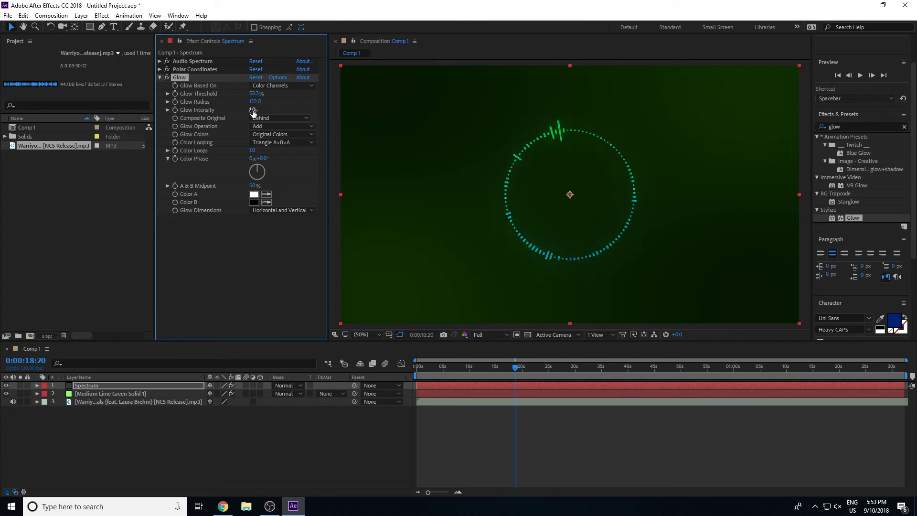
{"action": "left_click_drag", "start_coordinate": [261, 108], "coordinate": [184, 101]}
Step: Duplicate the Glow effect into Glow 2 and collapse both effects
{"action": "left_click", "coordinate": [182, 79]}
{"action": "key", "text": "ctrl+d"}
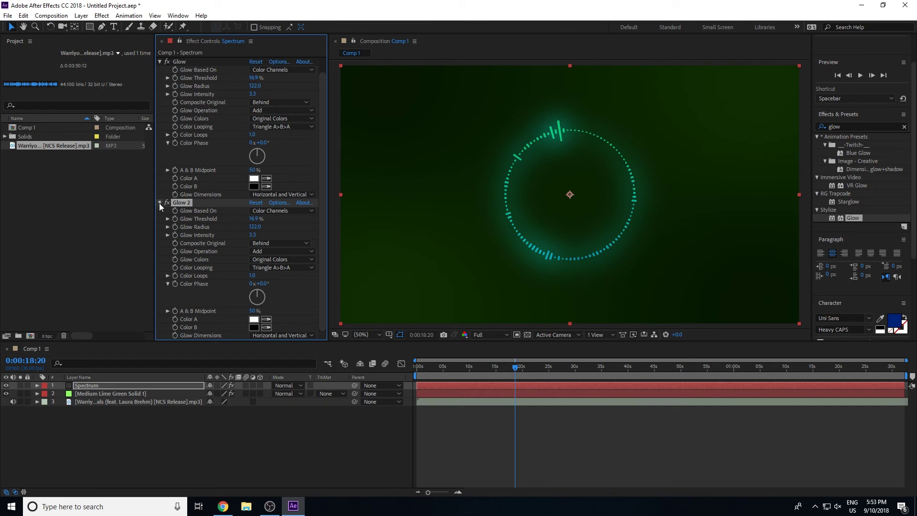
{"action": "left_click", "coordinate": [160, 202]}
{"action": "left_click", "coordinate": [160, 78]}
Step: Preview the glowing ring by scrubbing from 0:00:14:03, then go to the web browser
{"action": "left_click", "coordinate": [351, 425]}
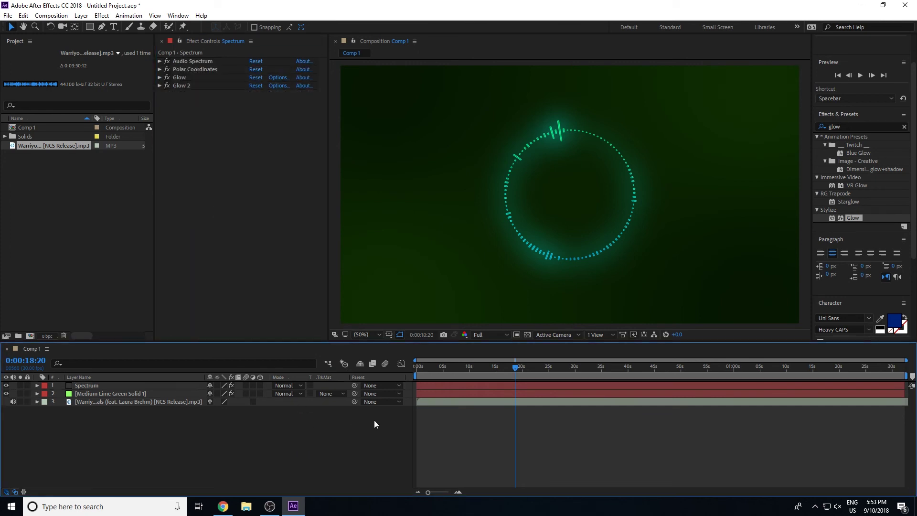
{"action": "left_click", "coordinate": [491, 367]}
{"action": "mouse_move", "coordinate": [490, 368]}
{"action": "left_mouse_down"}
{"action": "mouse_move", "coordinate": [600, 382]}
{"action": "mouse_move", "coordinate": [821, 384]}
{"action": "mouse_move", "coordinate": [744, 393]}
{"action": "mouse_move", "coordinate": [705, 373]}
{"action": "mouse_move", "coordinate": [722, 378]}
{"action": "left_mouse_up"}
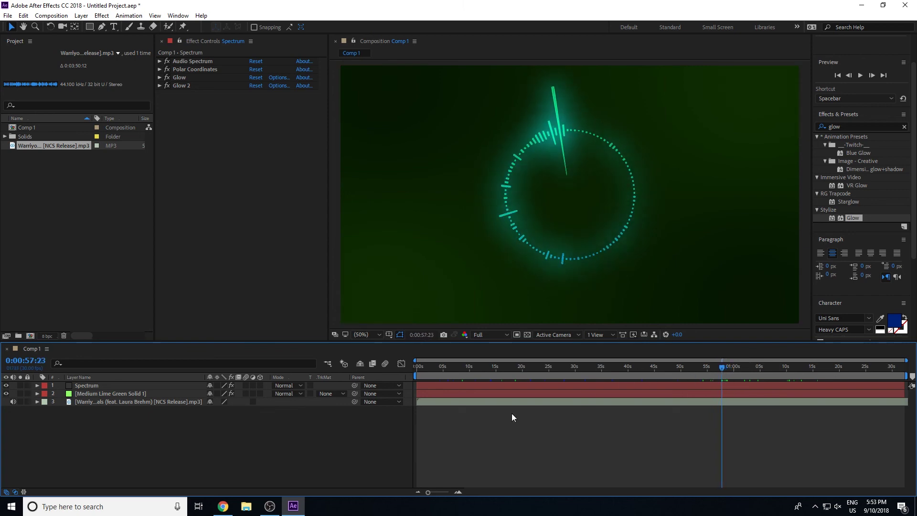
{"action": "left_click", "coordinate": [222, 506]}
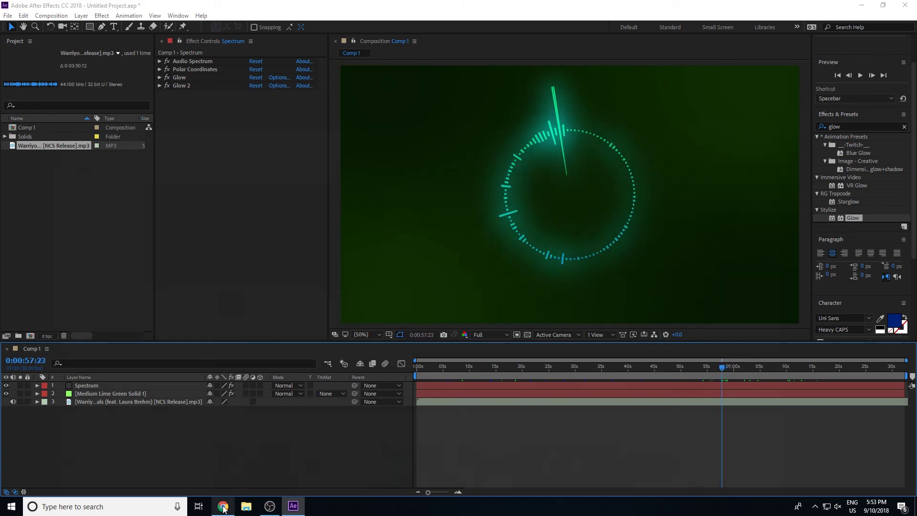
Step: Scroll down the YouTube channel's Videos page to see more uploads
{"action": "scroll", "coordinate": [907, 233], "scroll_direction": "down", "scroll_amount": 3}
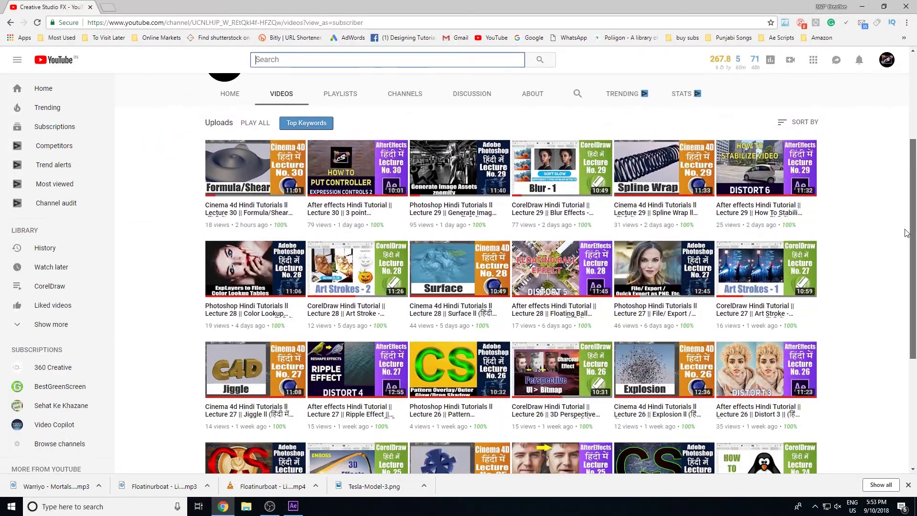